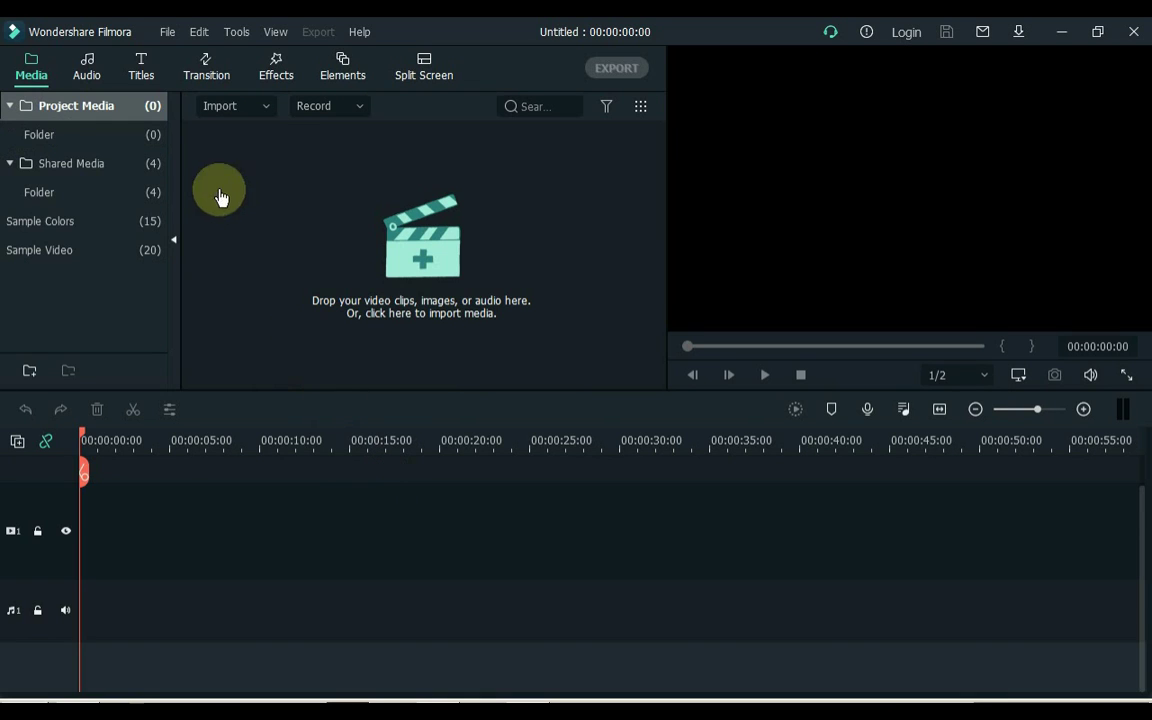
Search the title library for "New Title 22" and place that title at the start of video track 1
left_click(141, 65)
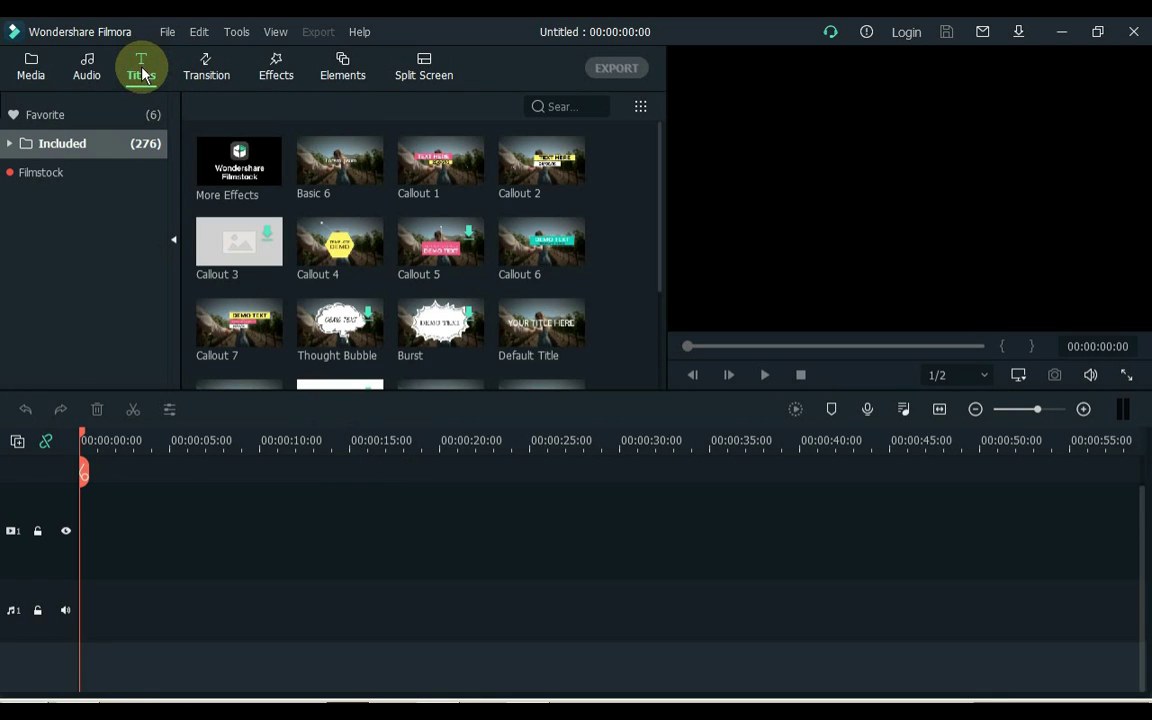
left_click(557, 108)
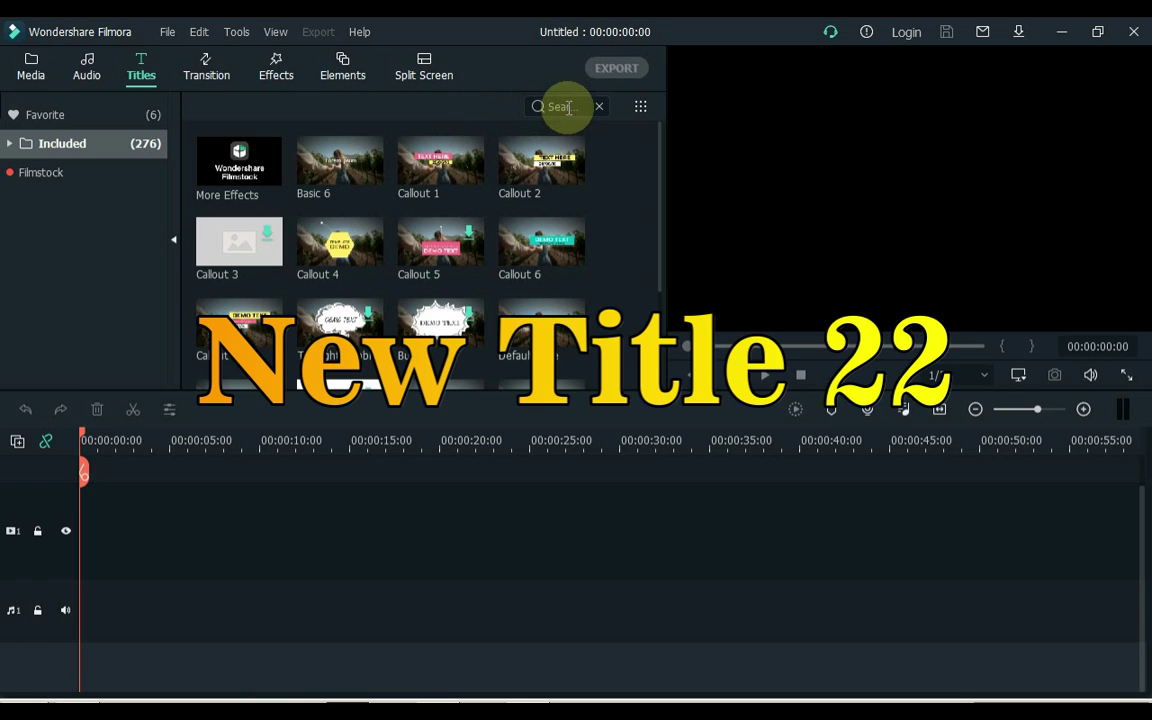
type("New")
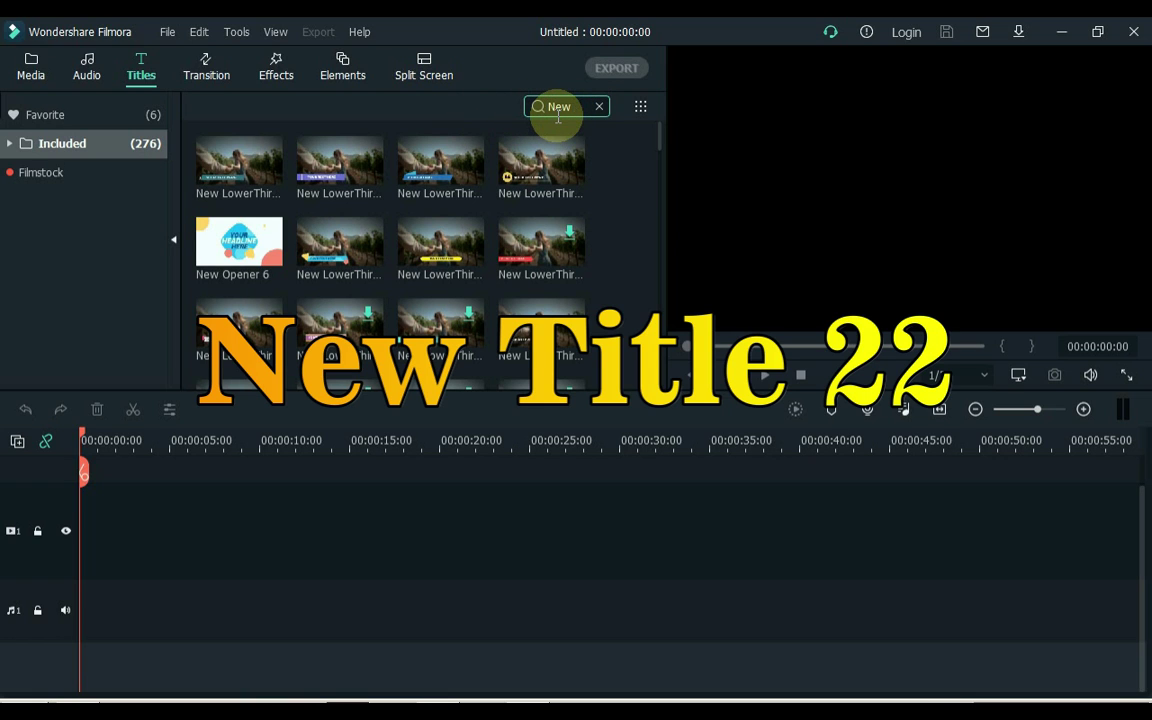
type(" Title")
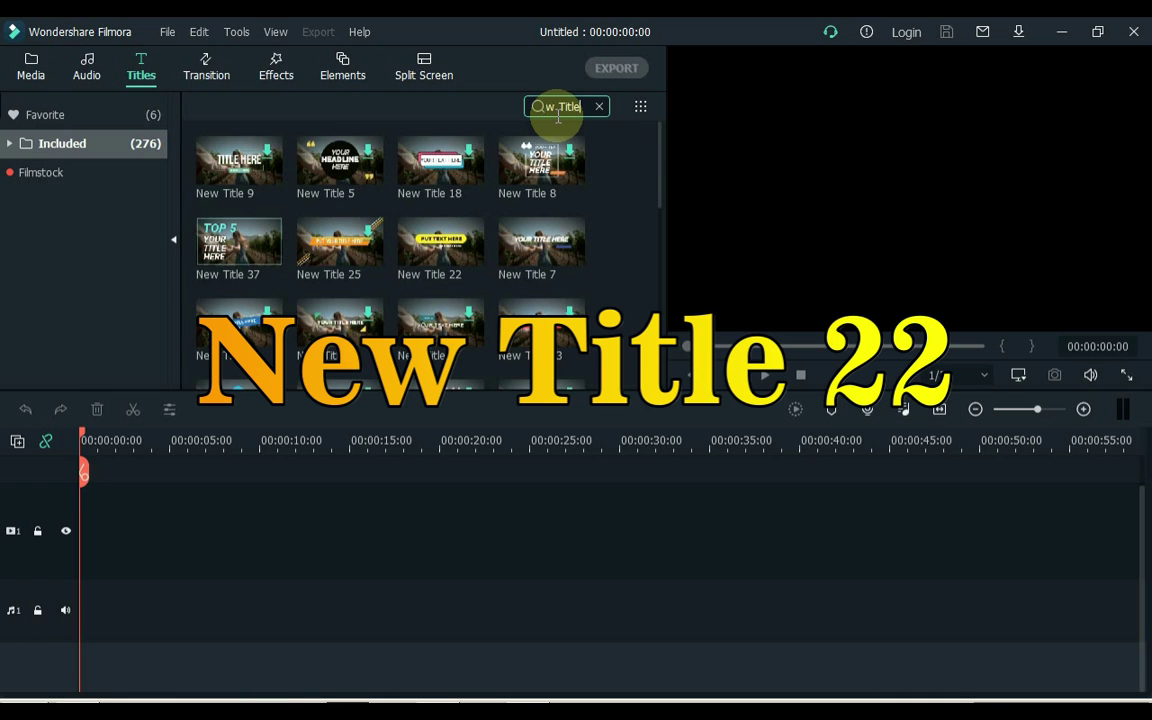
type(" 2")
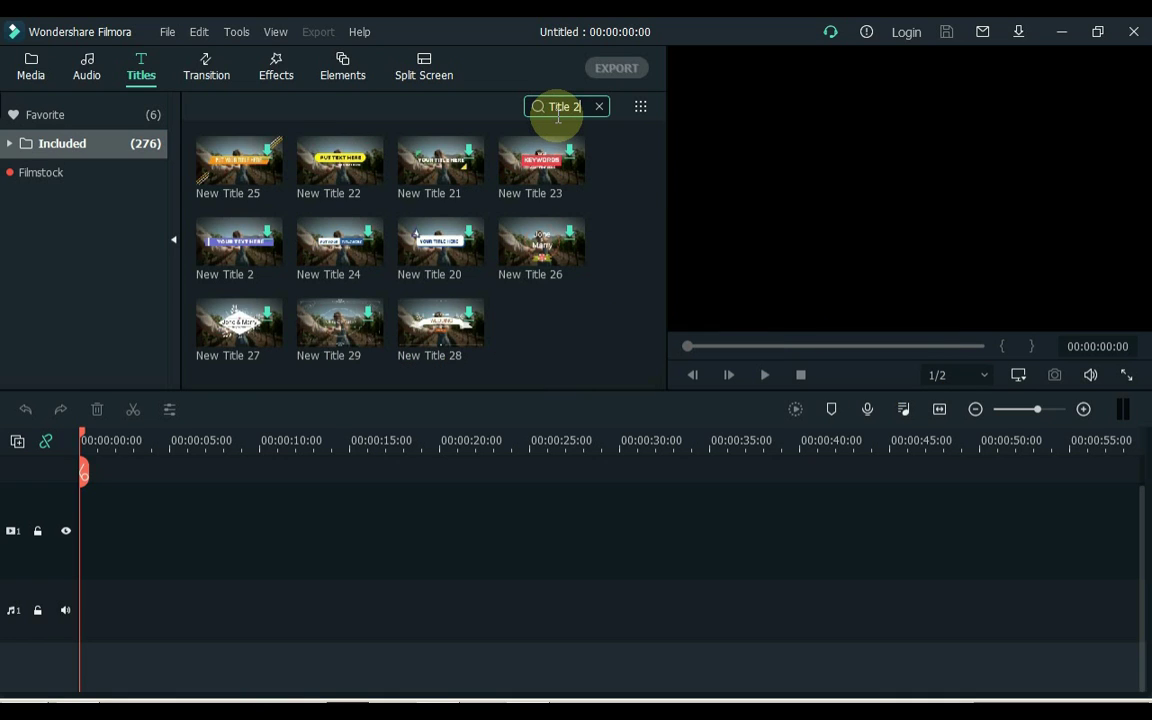
type("2")
mouse_move(231, 178)
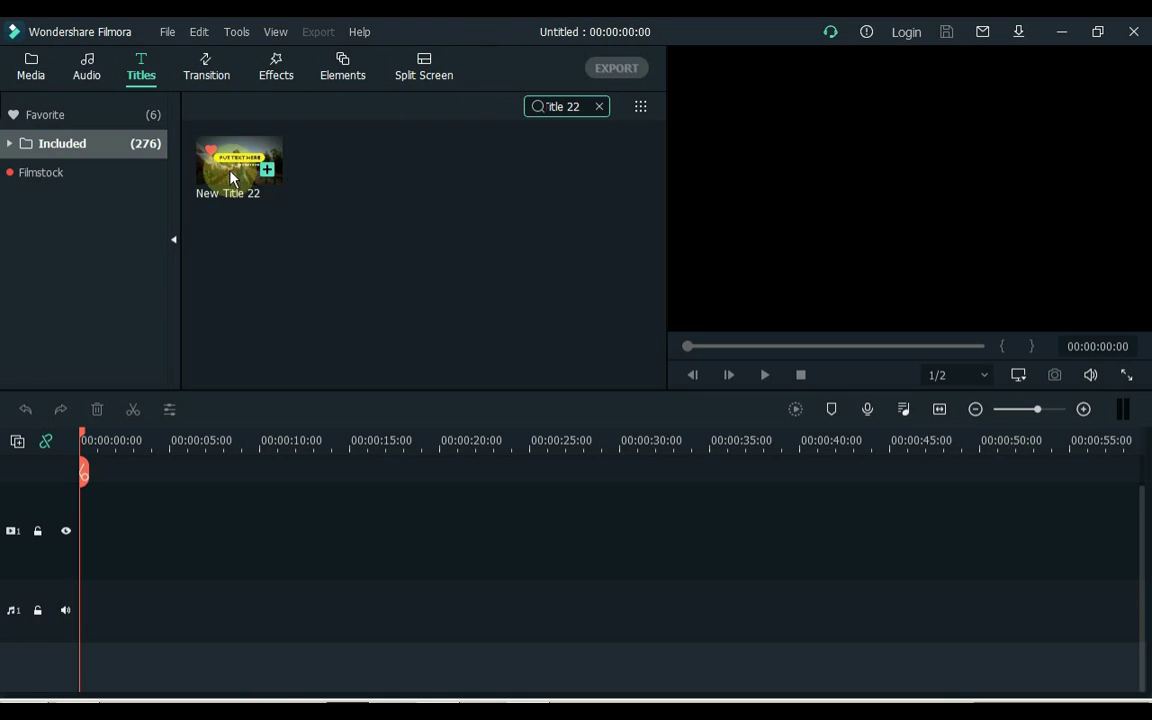
left_click_drag(231, 178, 85, 514)
Open the title clip for editing and delete the smaller "YOUR TEXT HERE" line beneath the main text
left_click(117, 514)
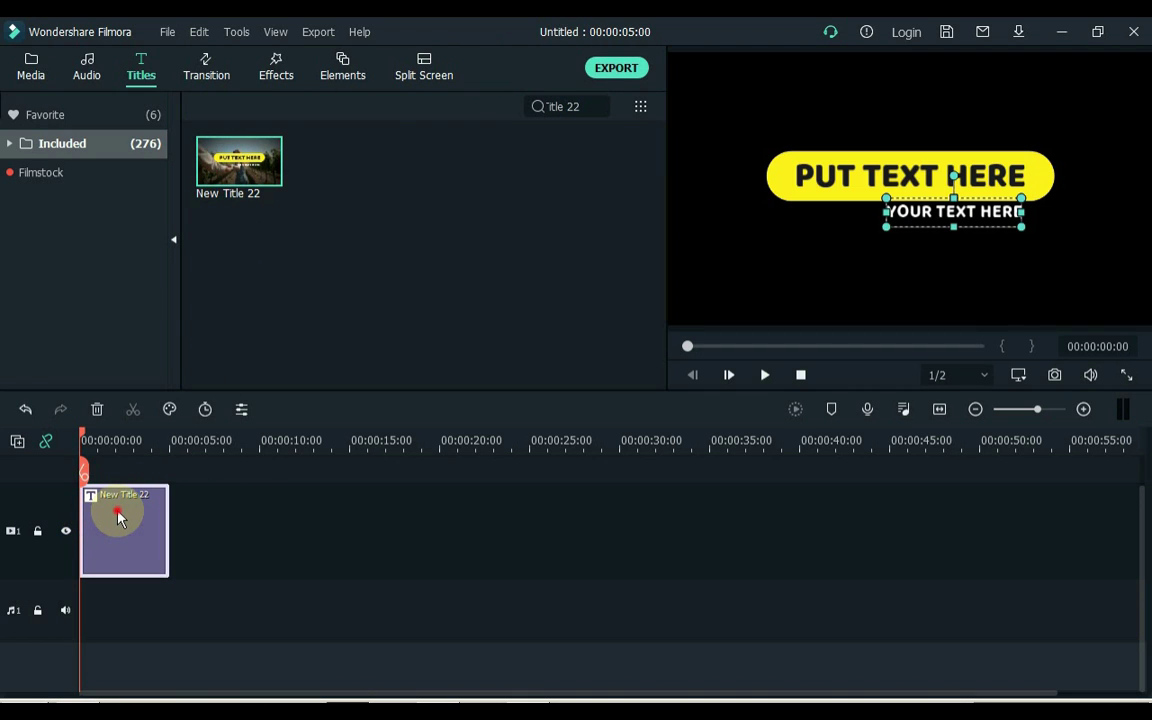
double_click(117, 516)
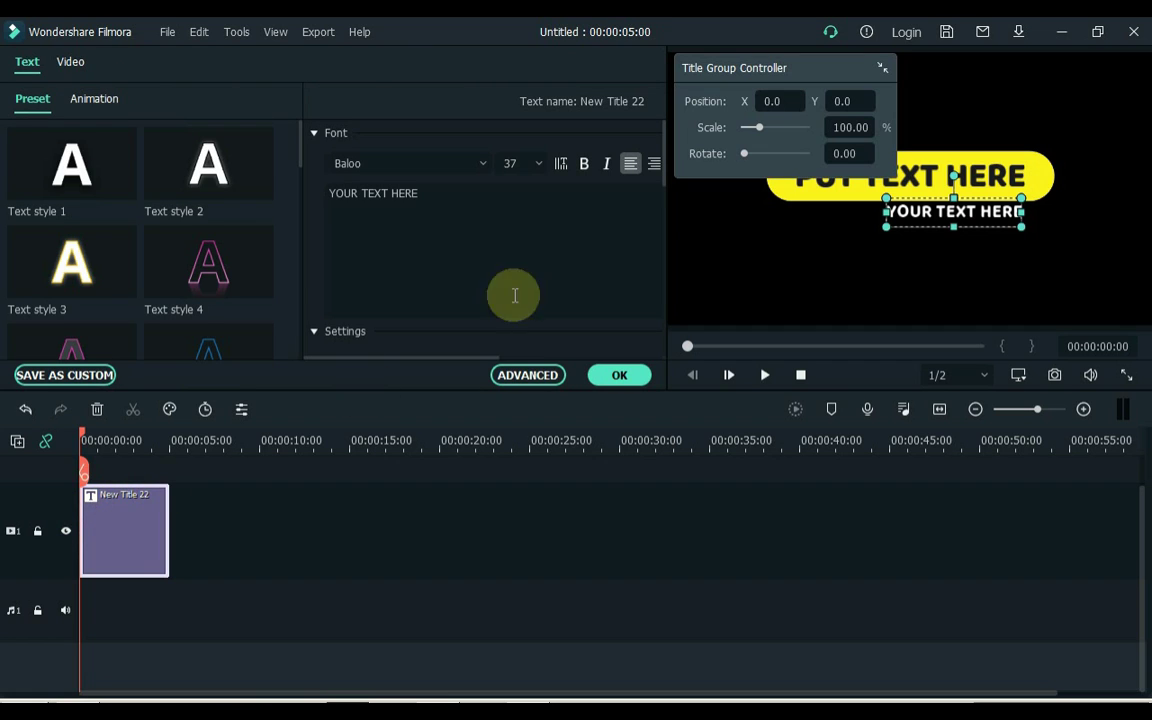
left_click_drag(727, 68, 735, 573)
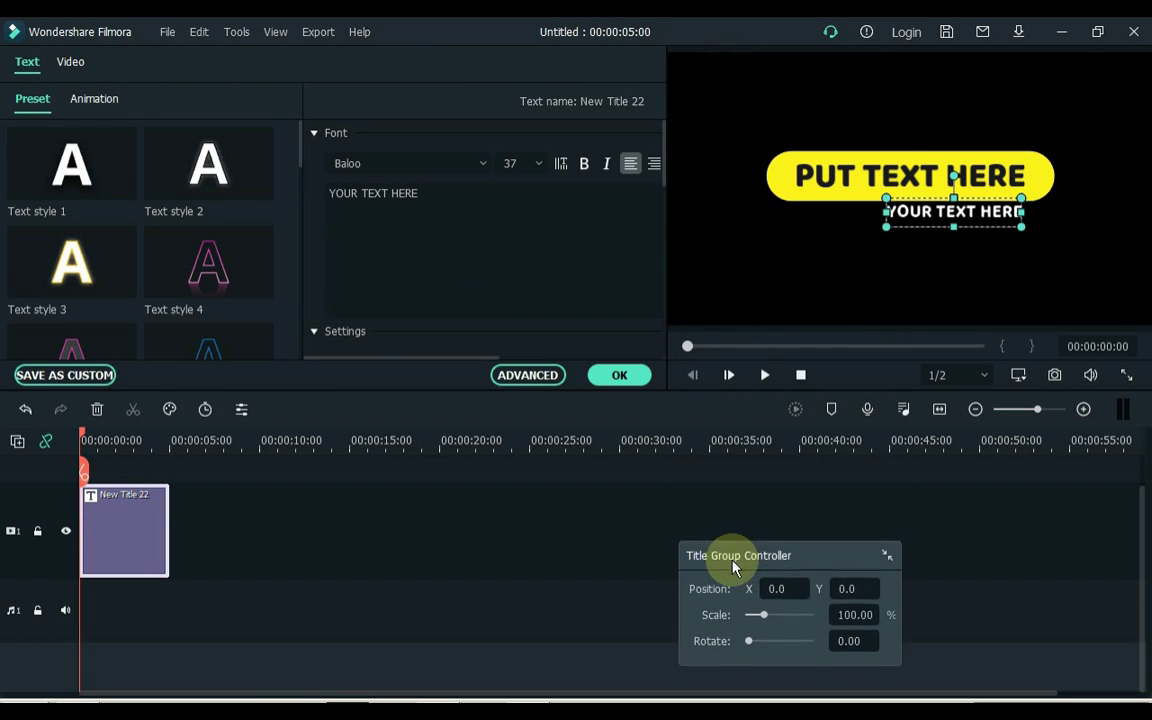
left_click(483, 188)
triple_click(483, 188)
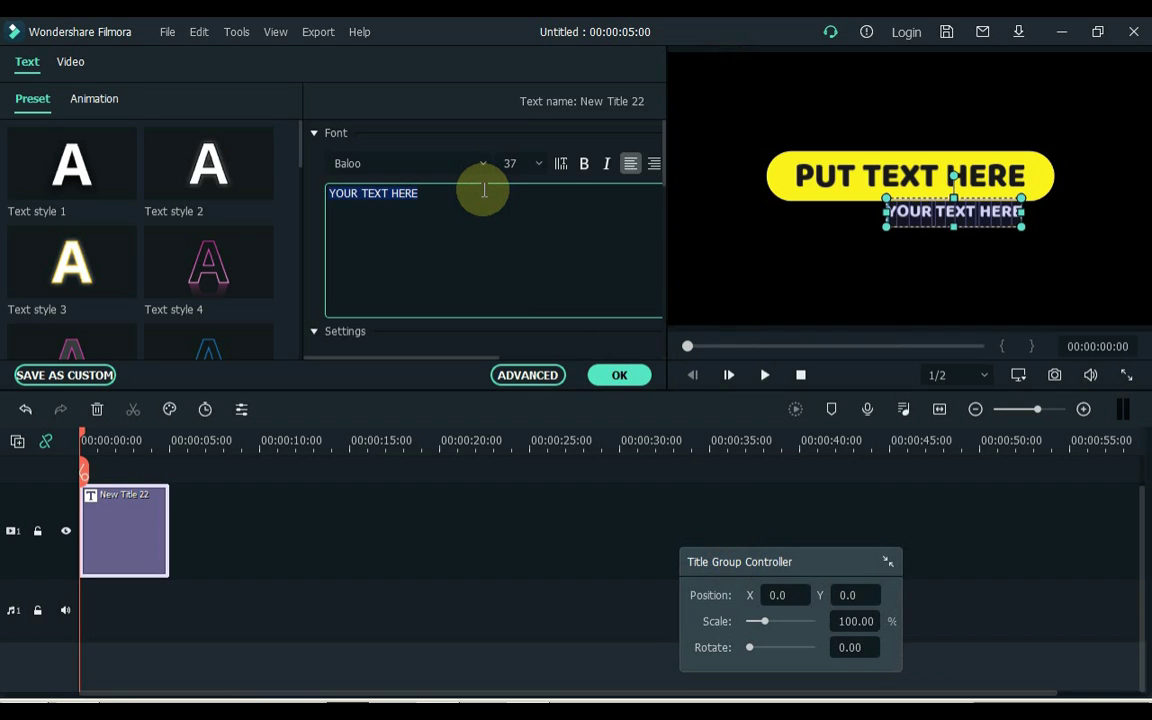
key("BackSpace")
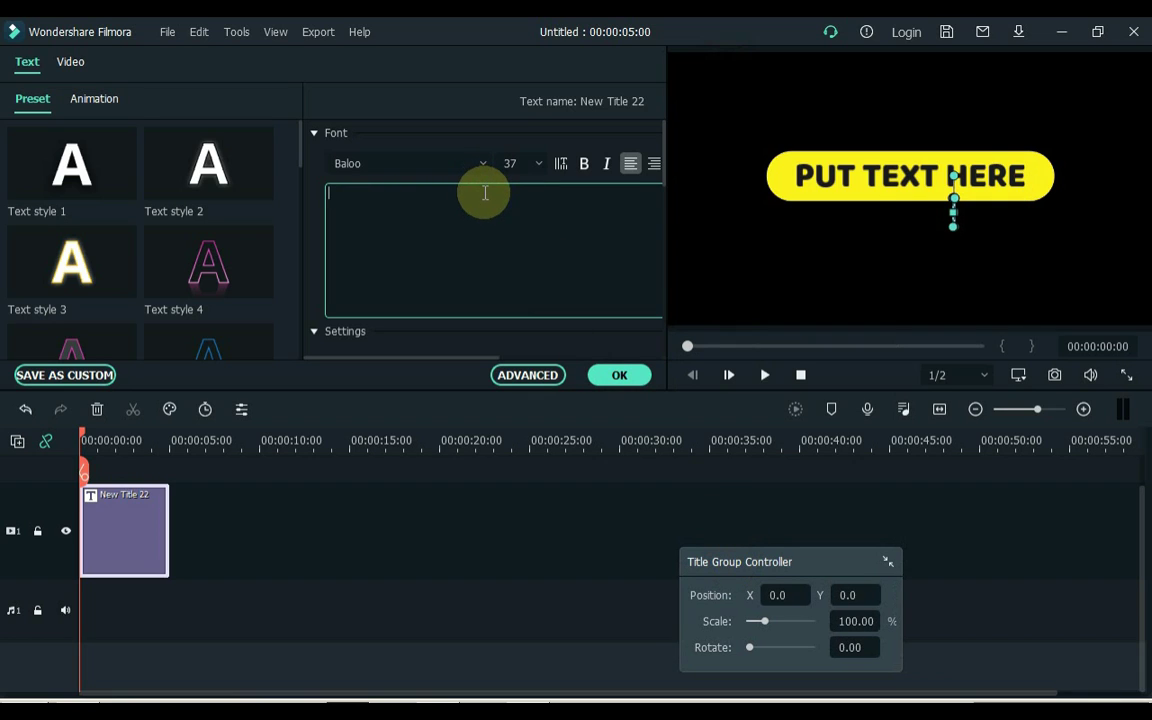
Set the compositing opacity of the yellow rounded bar behind the title text to 0%
left_click(803, 183)
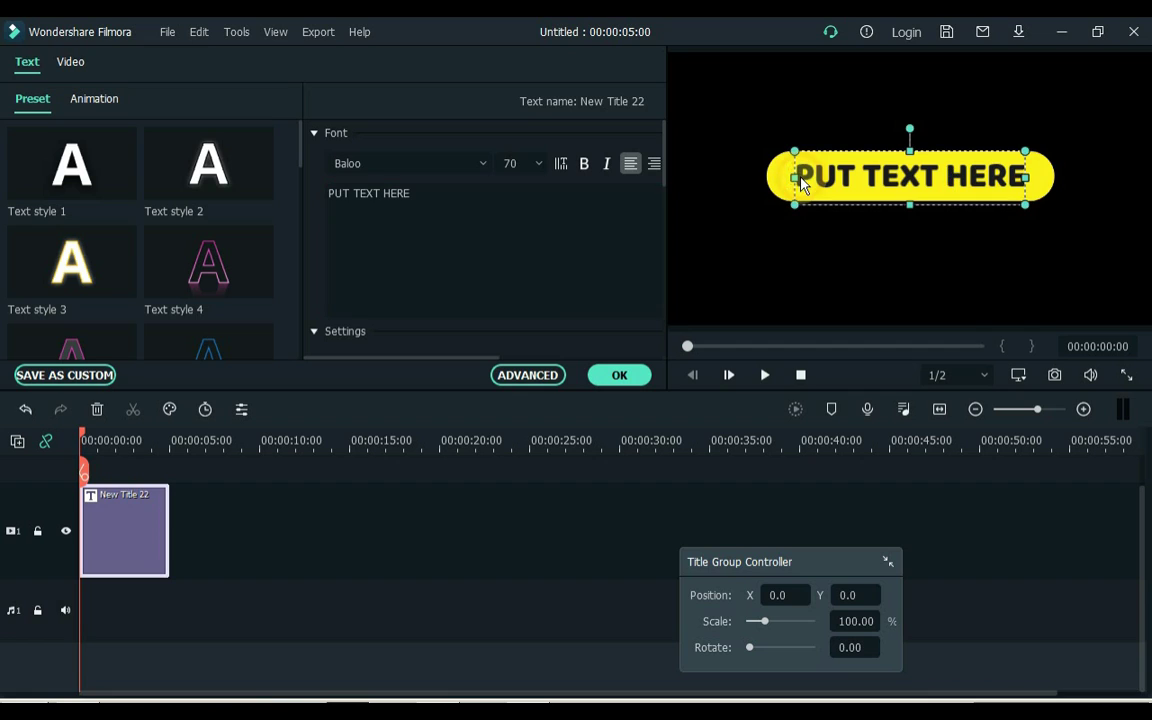
left_click(770, 178)
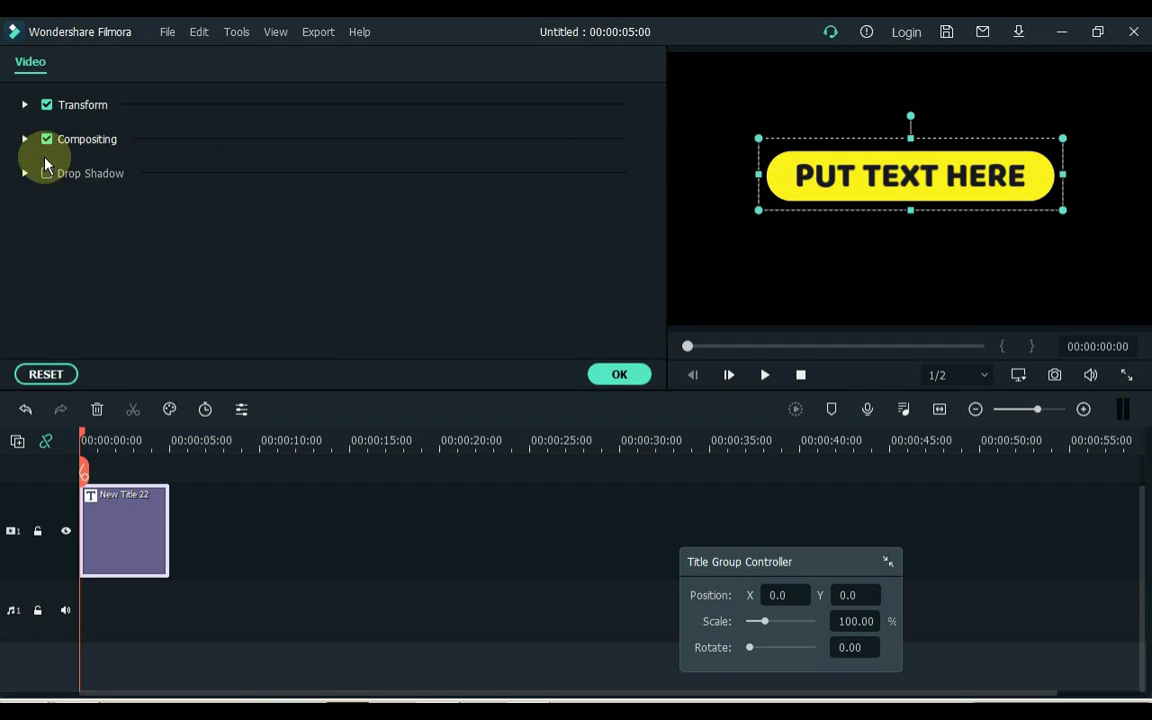
left_click(25, 140)
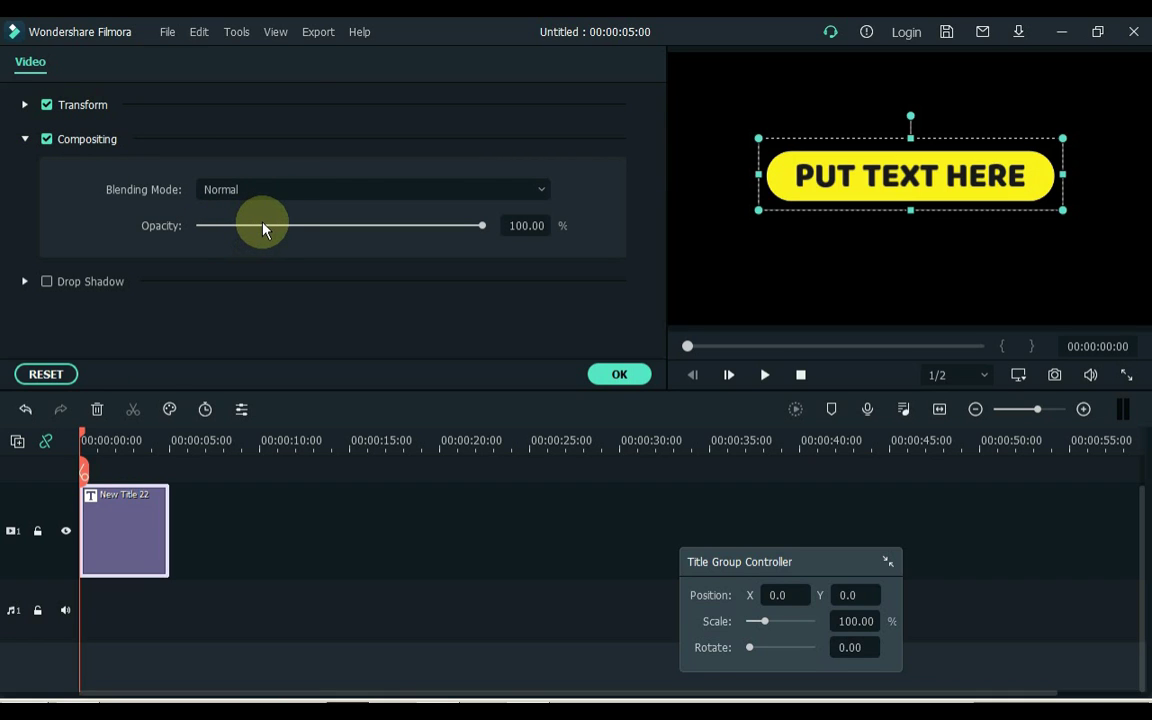
left_click_drag(264, 228, 204, 227)
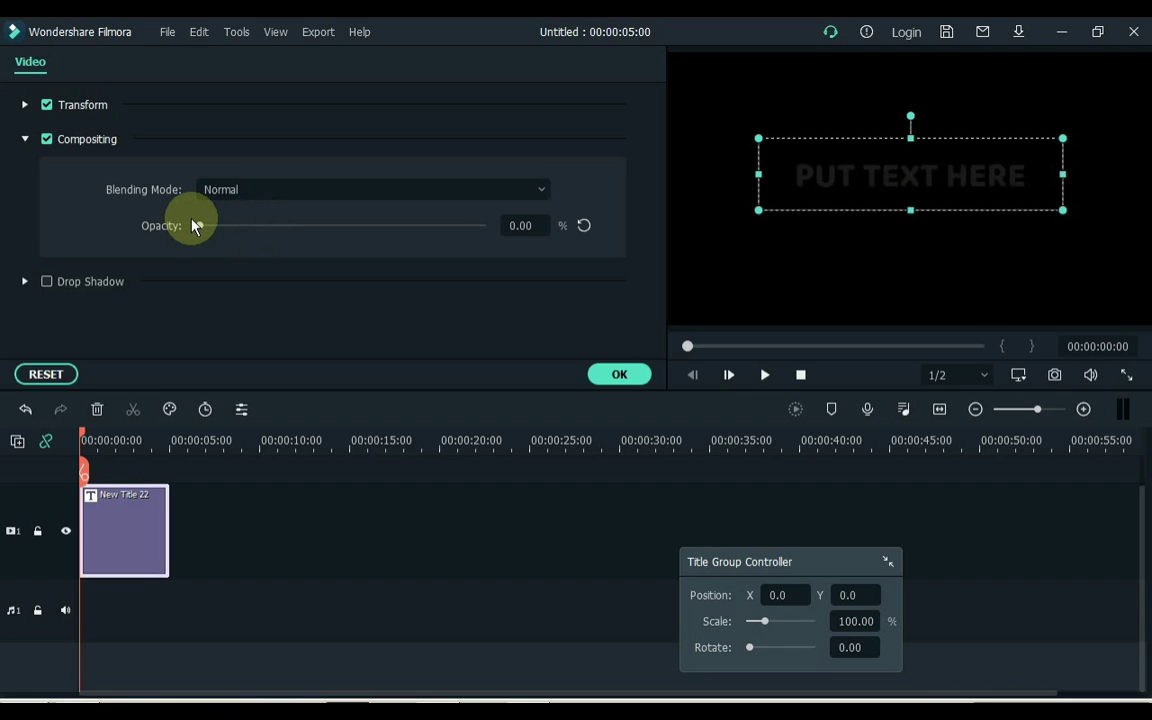
Enable the drop shadow on the rounded bar and apply the title edits
left_click(46, 282)
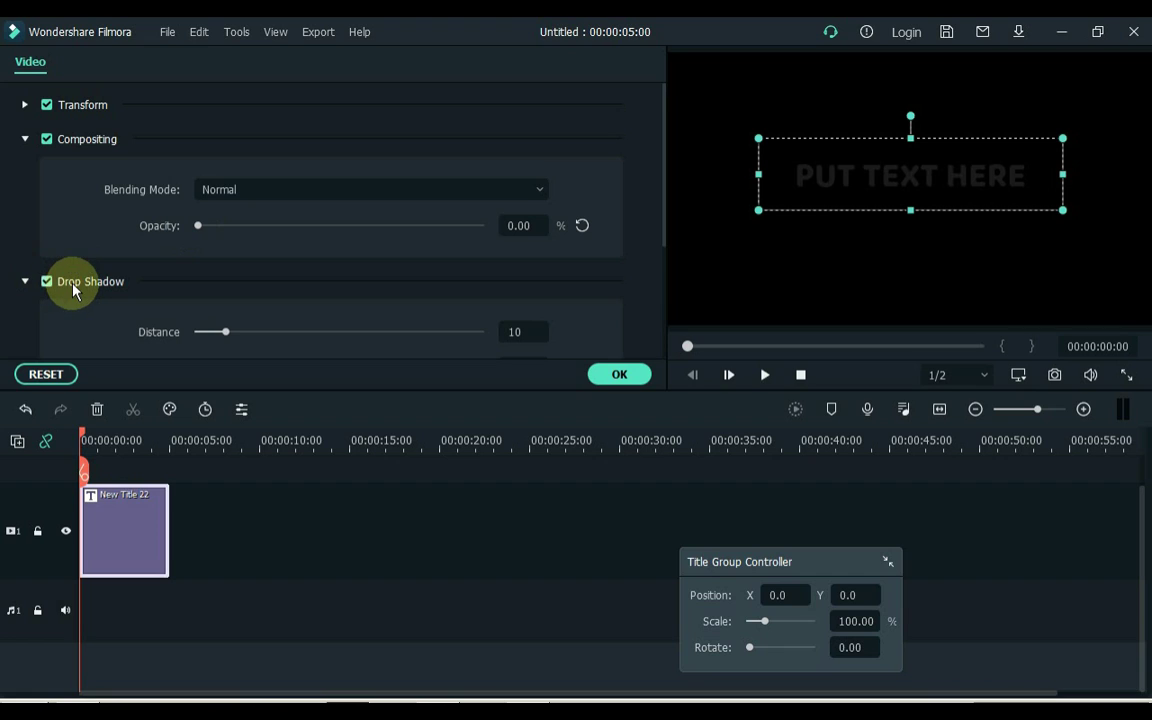
left_click(25, 140)
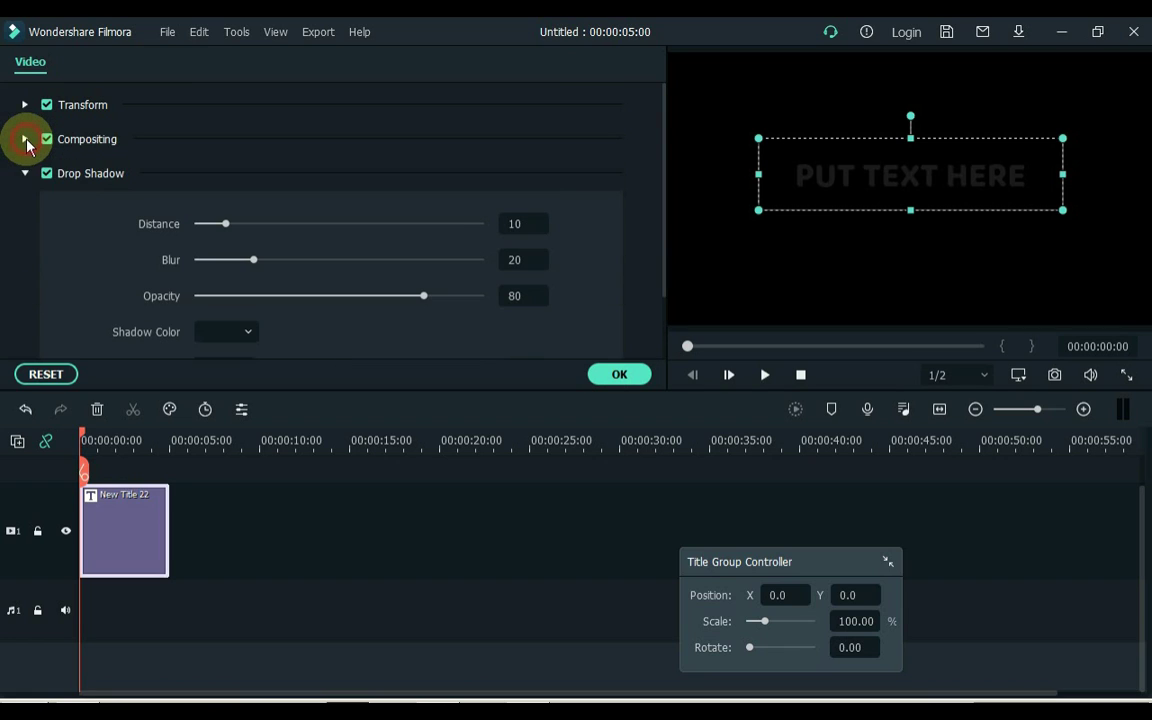
left_click(25, 173)
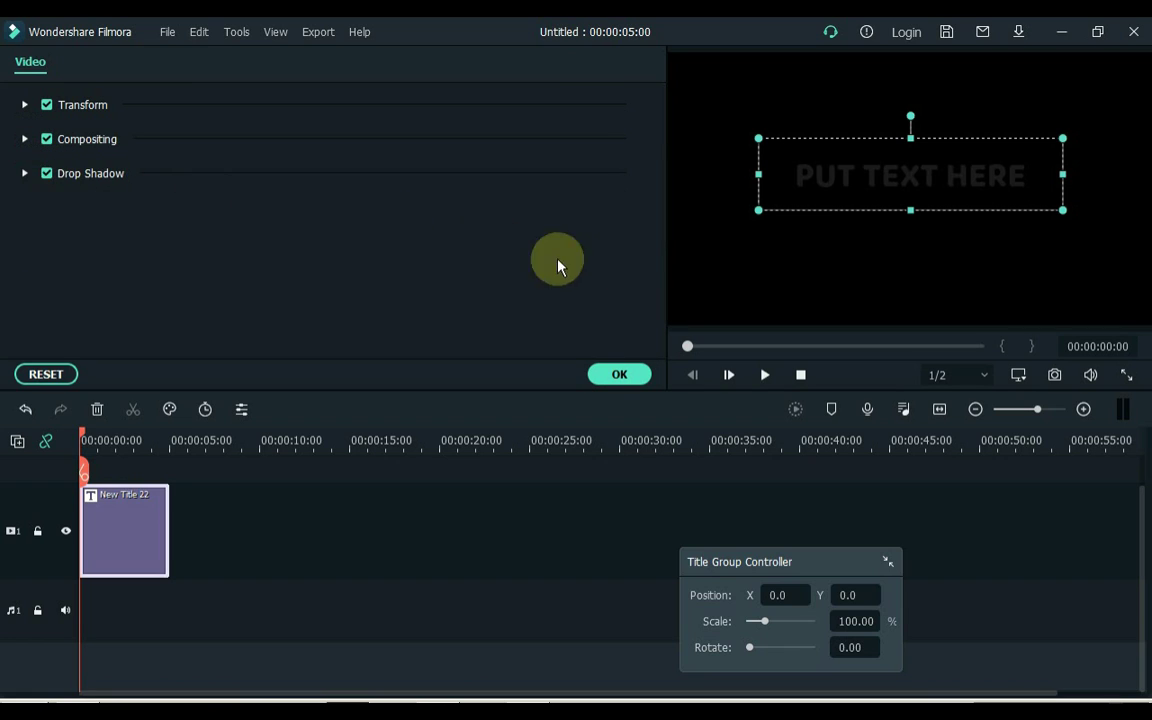
left_click(618, 373)
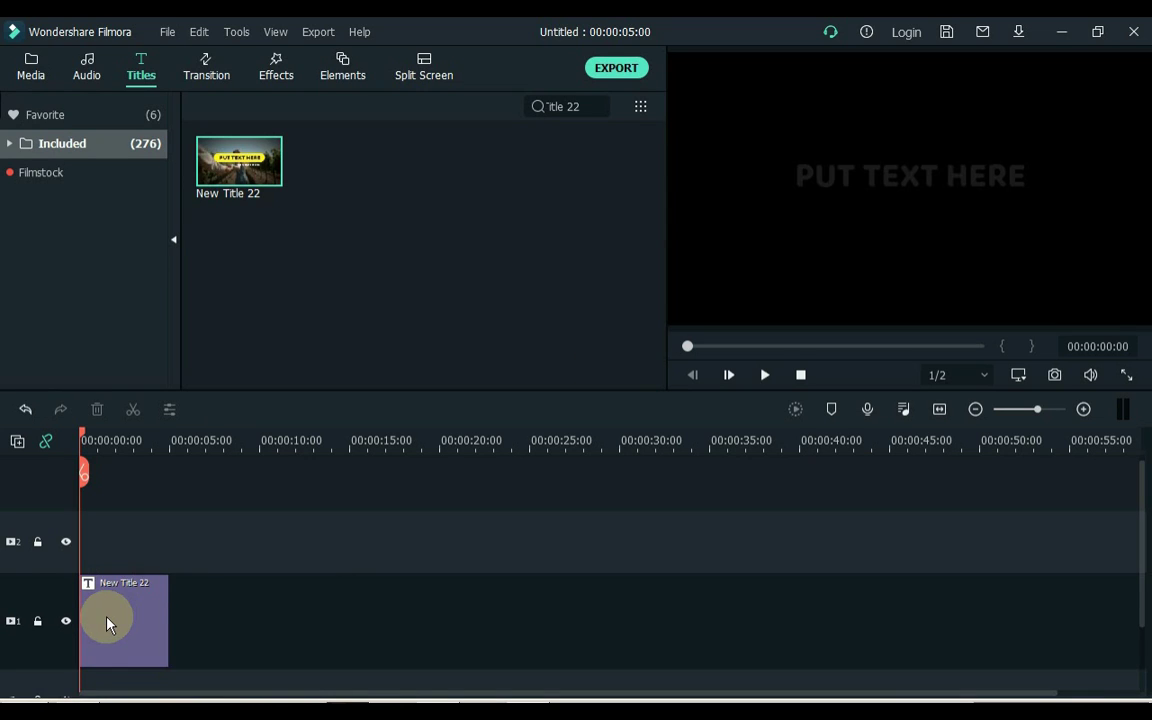
Move the title clip up to video track 2 and place the White sample color beneath it on track 1
left_click_drag(108, 622, 100, 561)
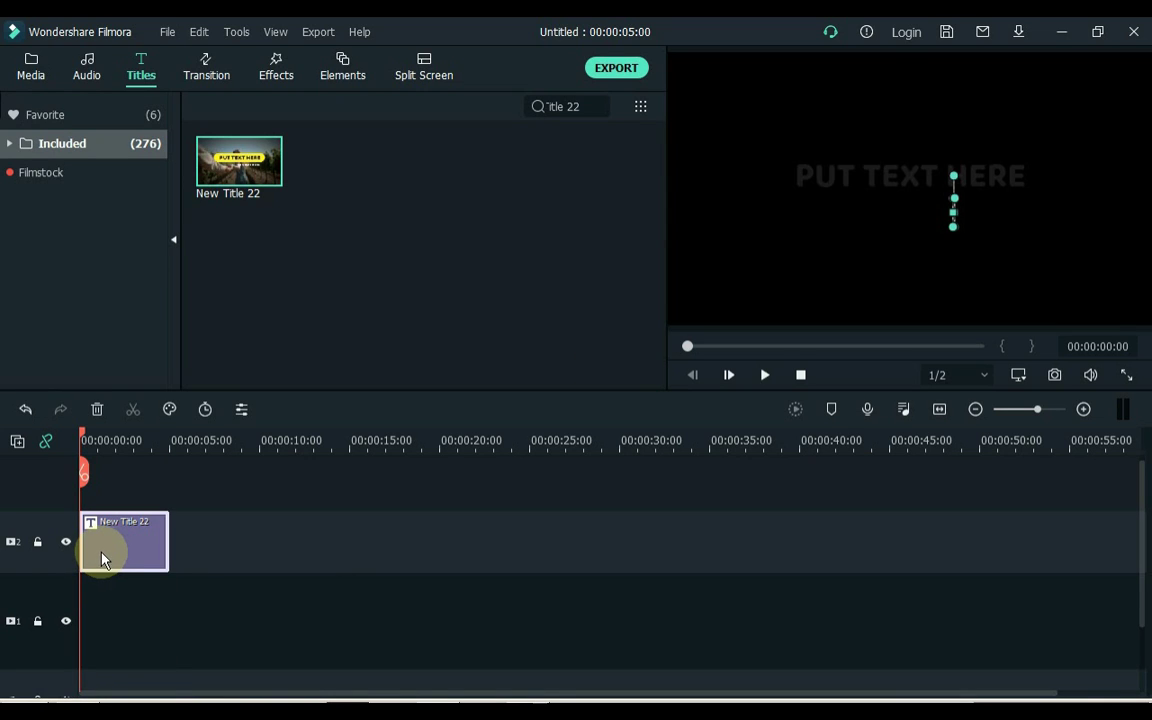
left_click(33, 70)
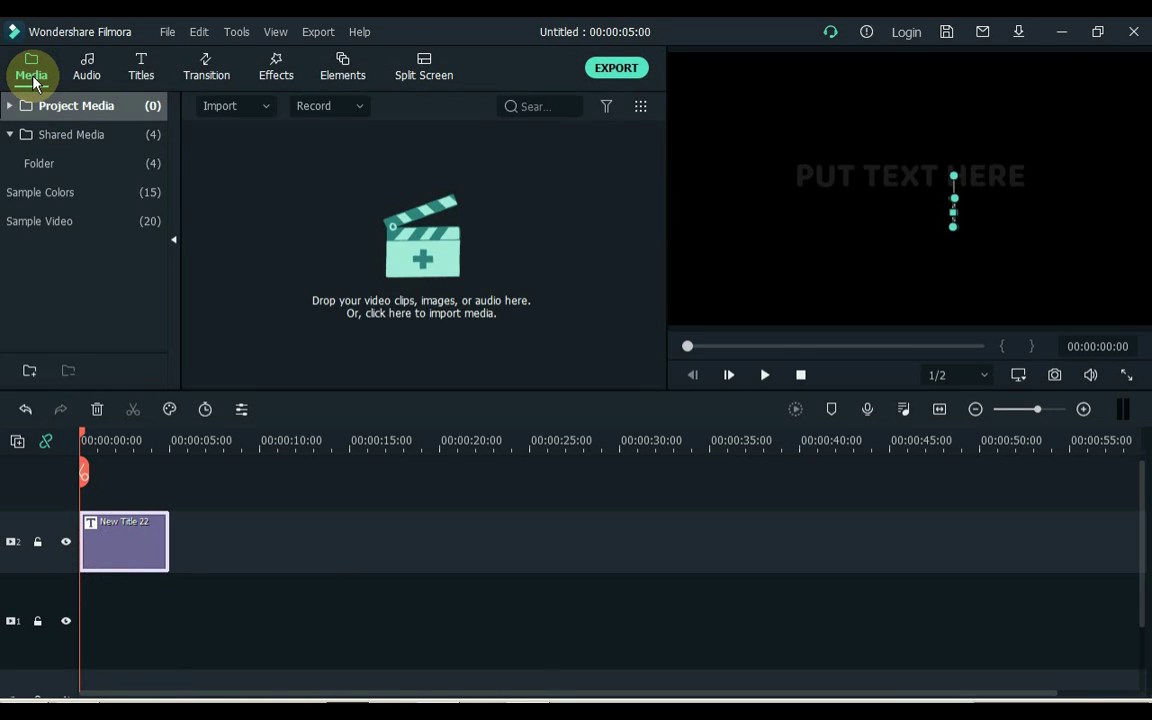
left_click(84, 188)
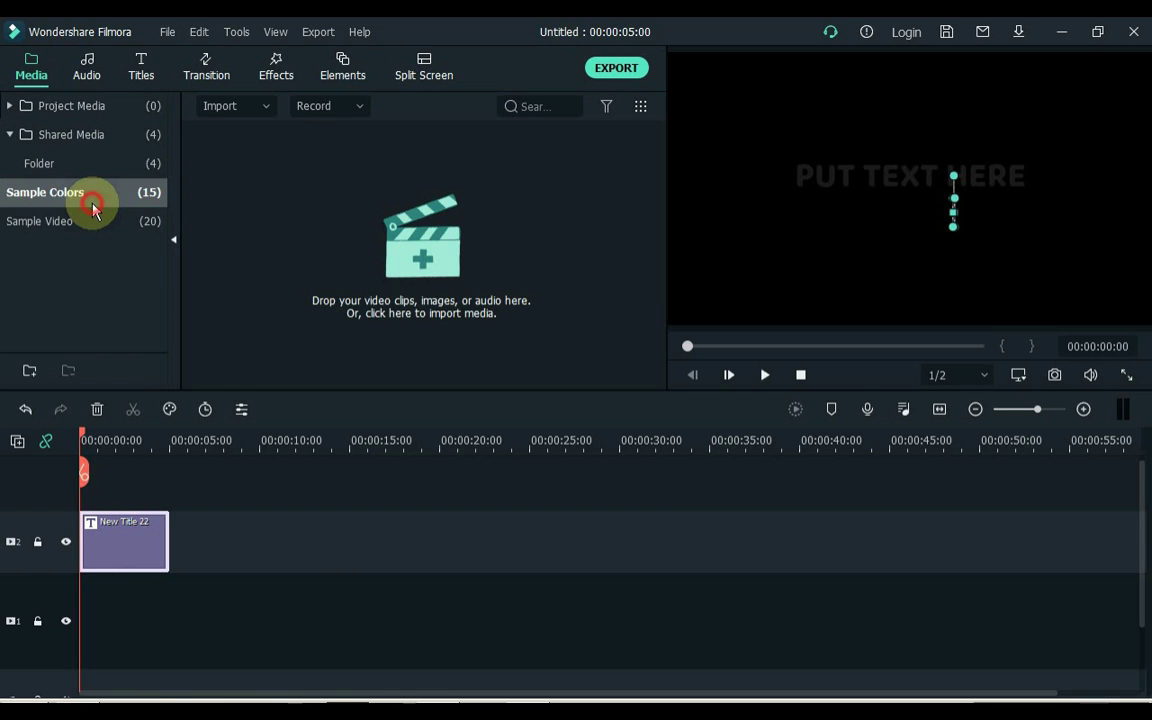
left_click_drag(241, 205, 67, 621)
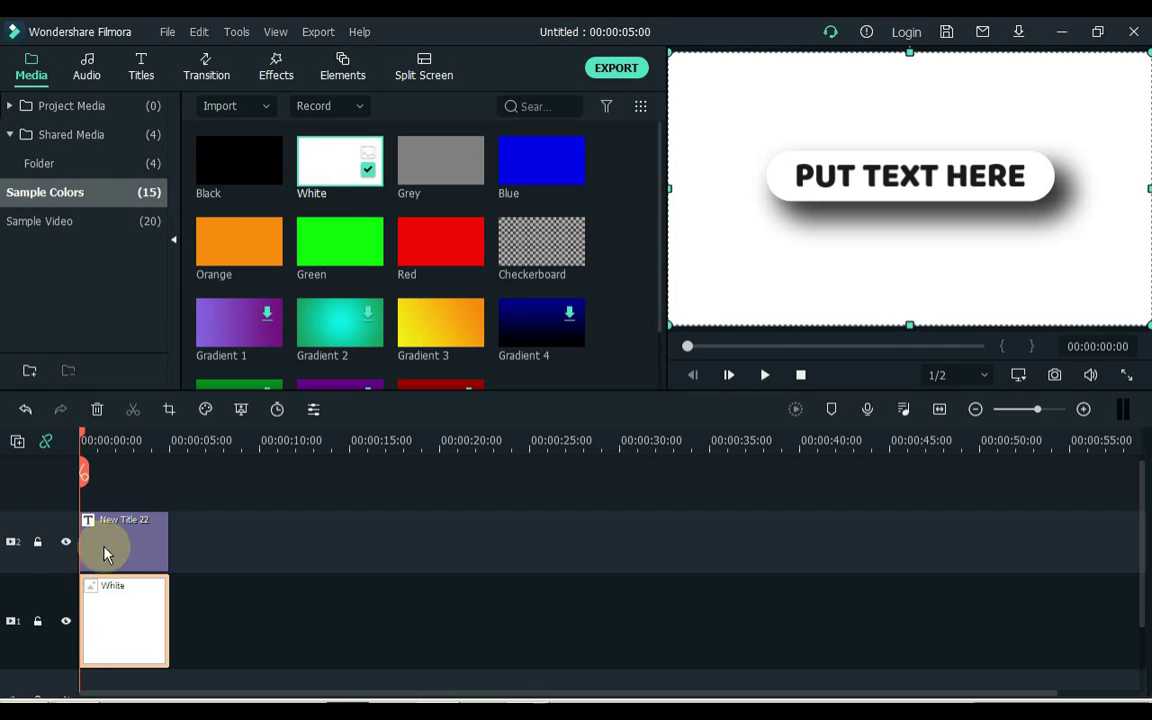
Reopen the title for editing and replace the main "PUT TEXT HERE" text with "Salih Tutorials"
left_click(141, 540)
double_click(141, 540)
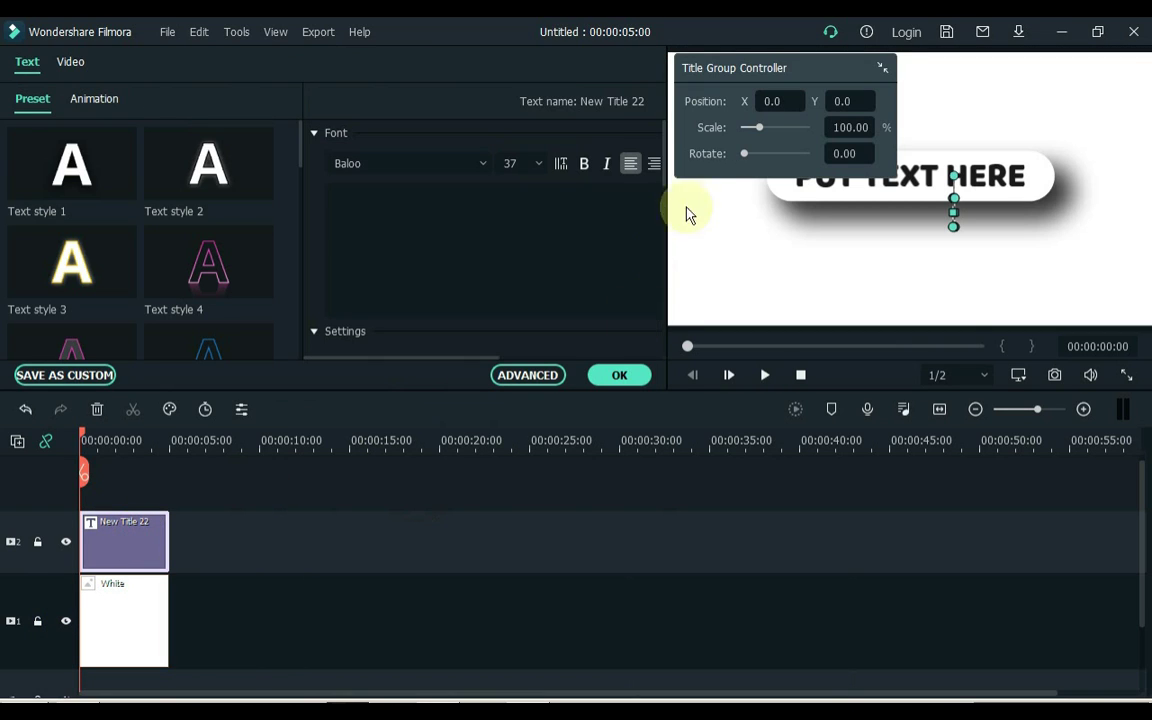
left_click(719, 67)
left_click_drag(719, 67, 721, 509)
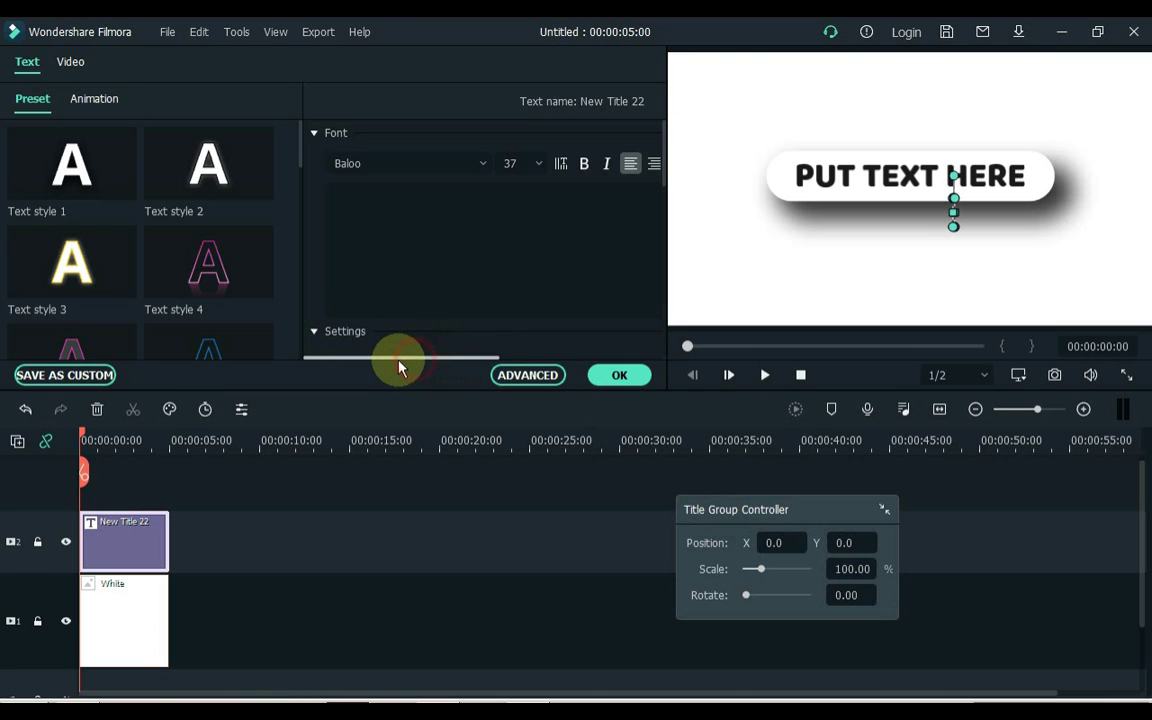
left_click(825, 190)
left_click(480, 203)
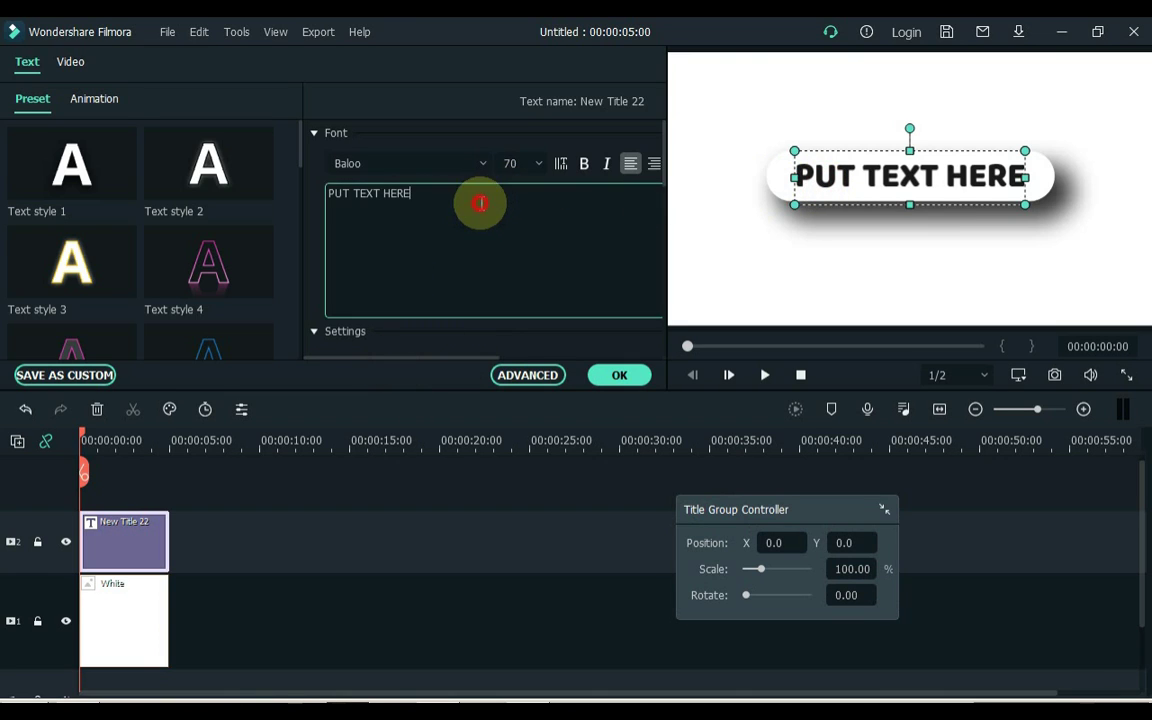
key("ctrl+a")
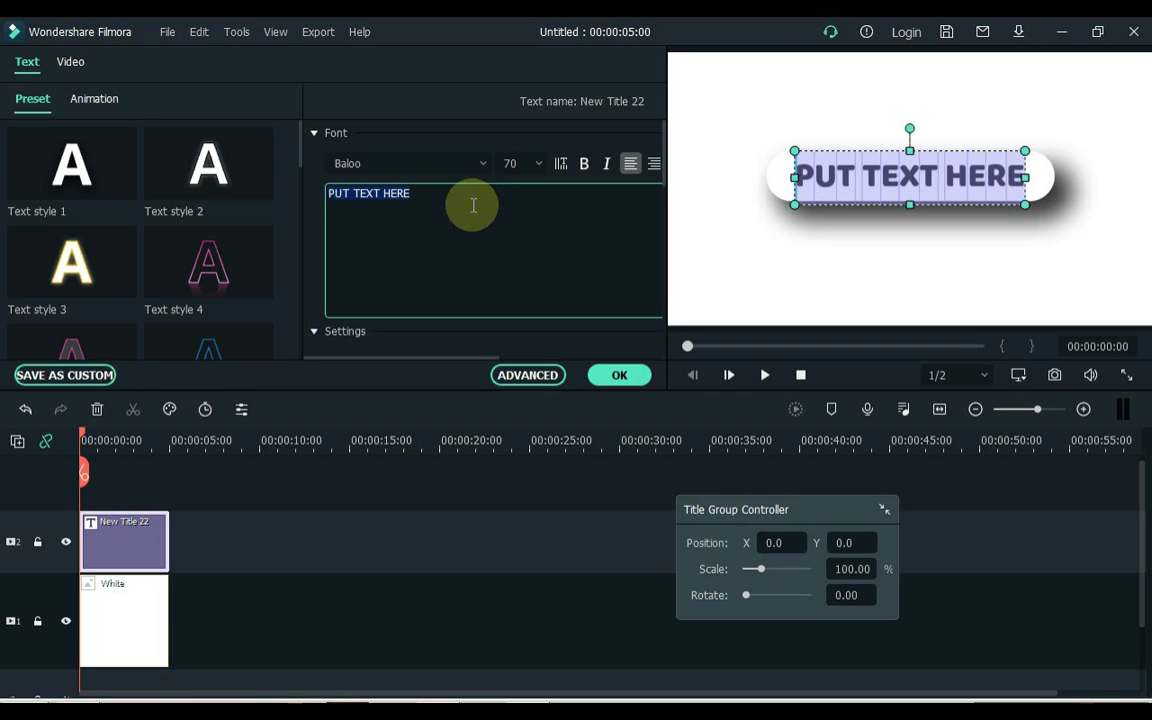
key("BackSpace")
type("S")
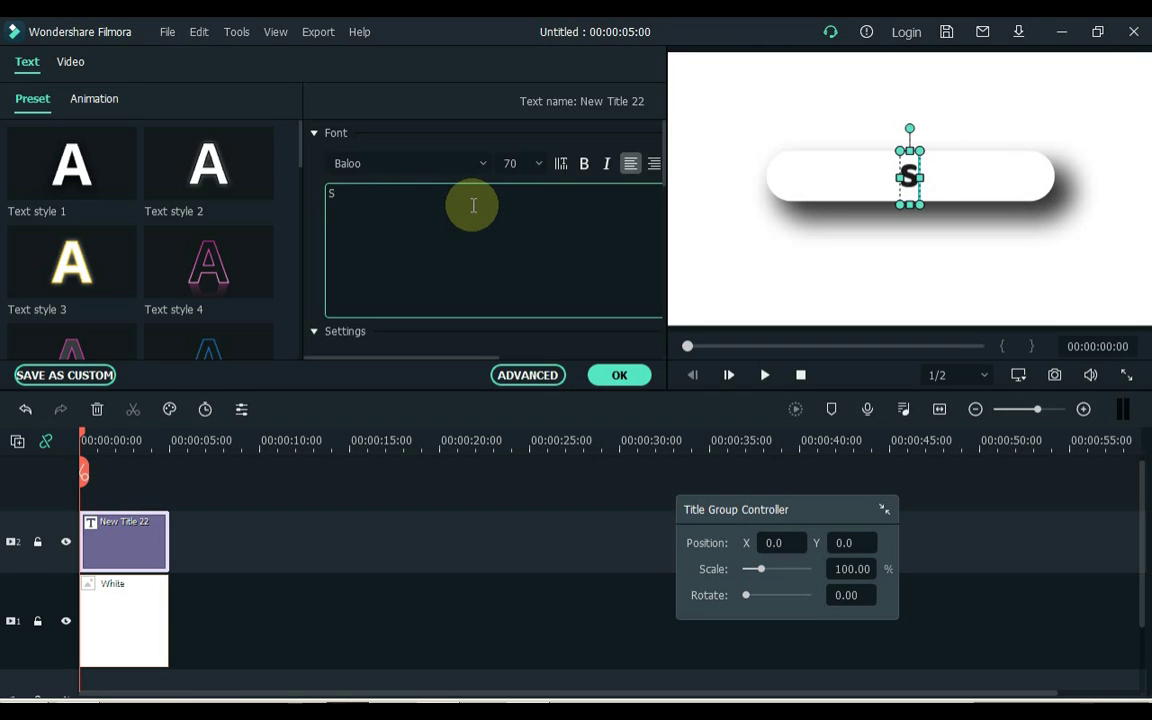
type("alih Tutorials")
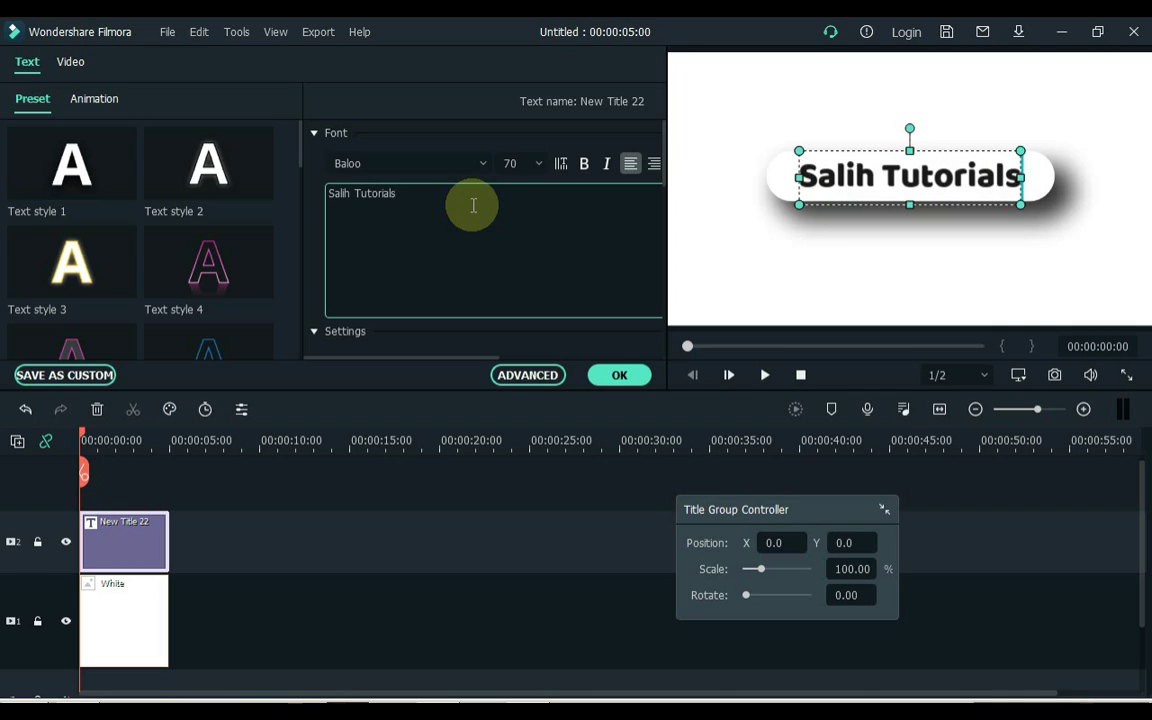
Widen the rounded bar behind the title text by a similar amount on both sides
left_click(779, 196)
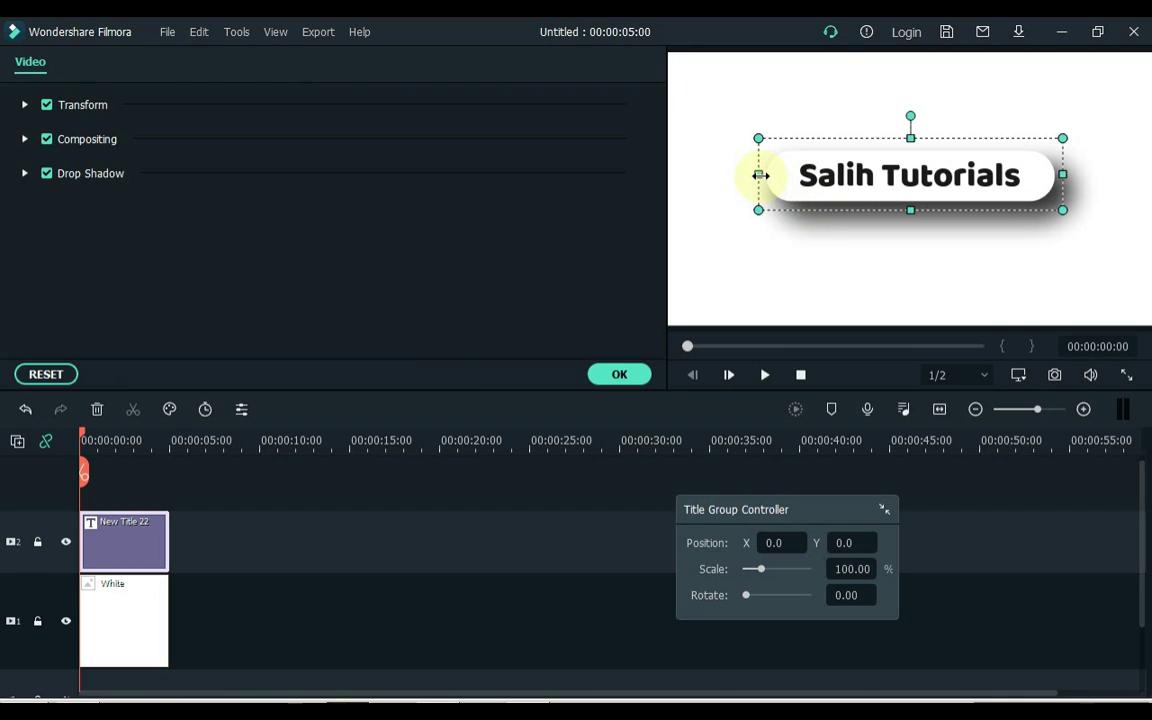
mouse_move(760, 176)
left_mouse_down()
mouse_move(724, 176)
mouse_move(738, 175)
left_mouse_up()
left_click_drag(1064, 174, 1087, 175)
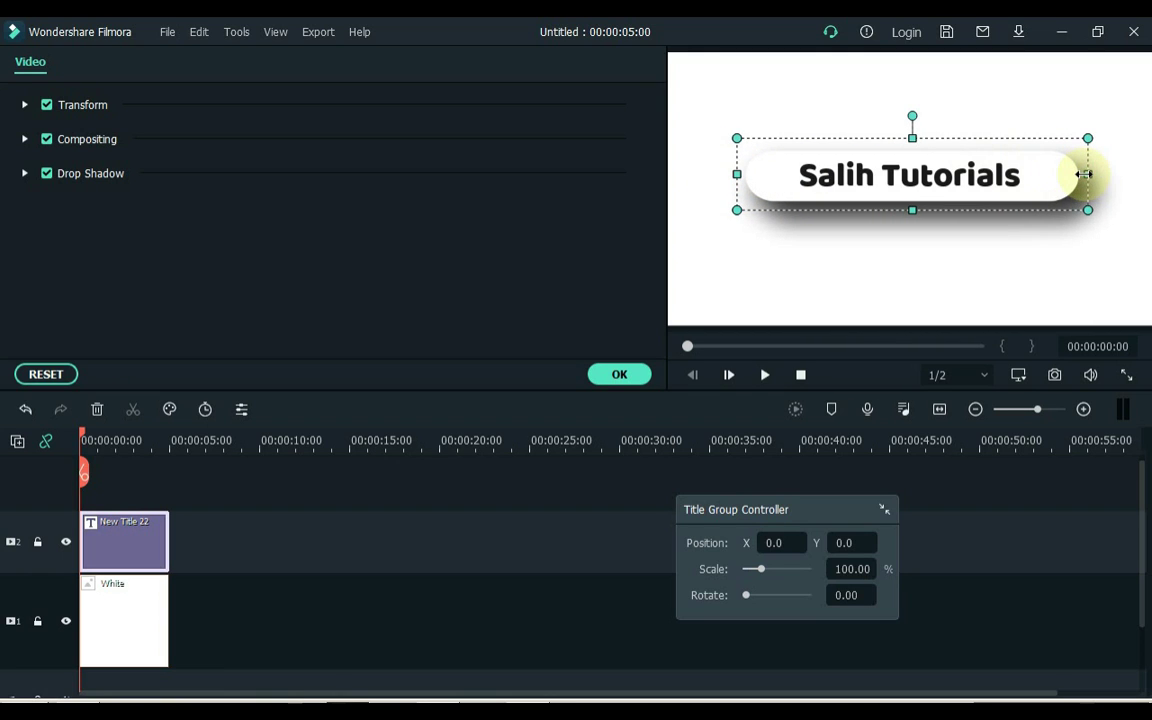
Shift the "Salih Tutorials" text toward the left end of the rounded bar, apply the edits and deselect the title clip
double_click(985, 179)
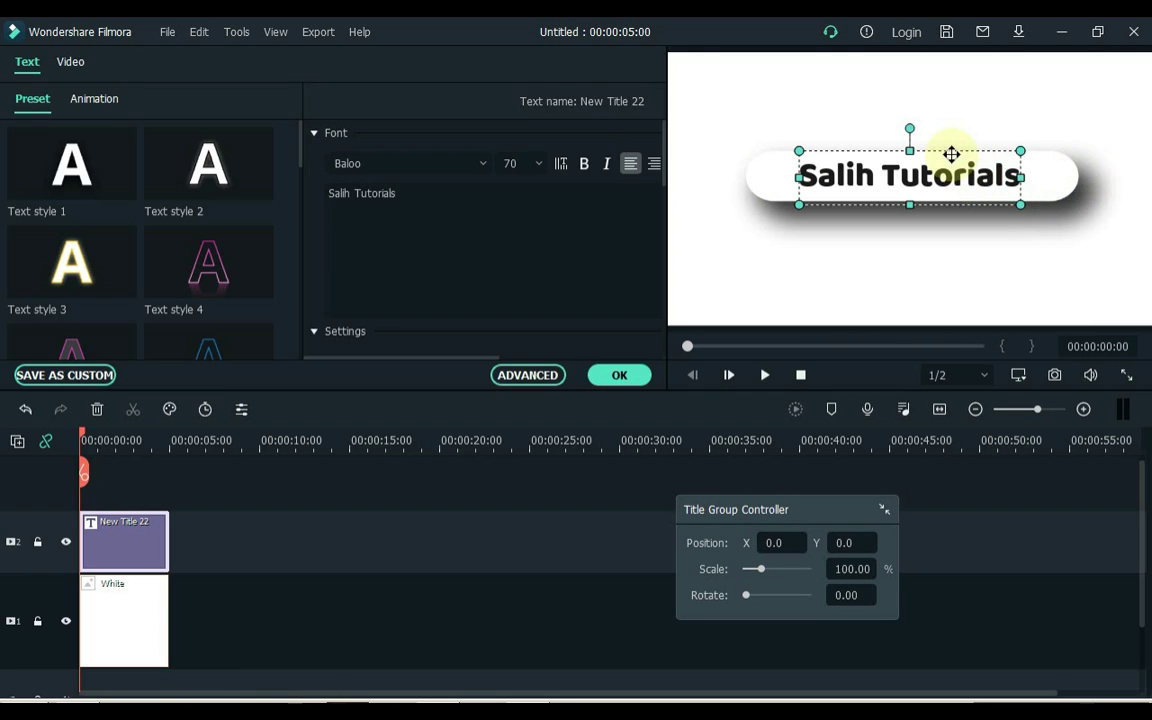
left_click(949, 154)
left_click_drag(946, 154, 921, 157)
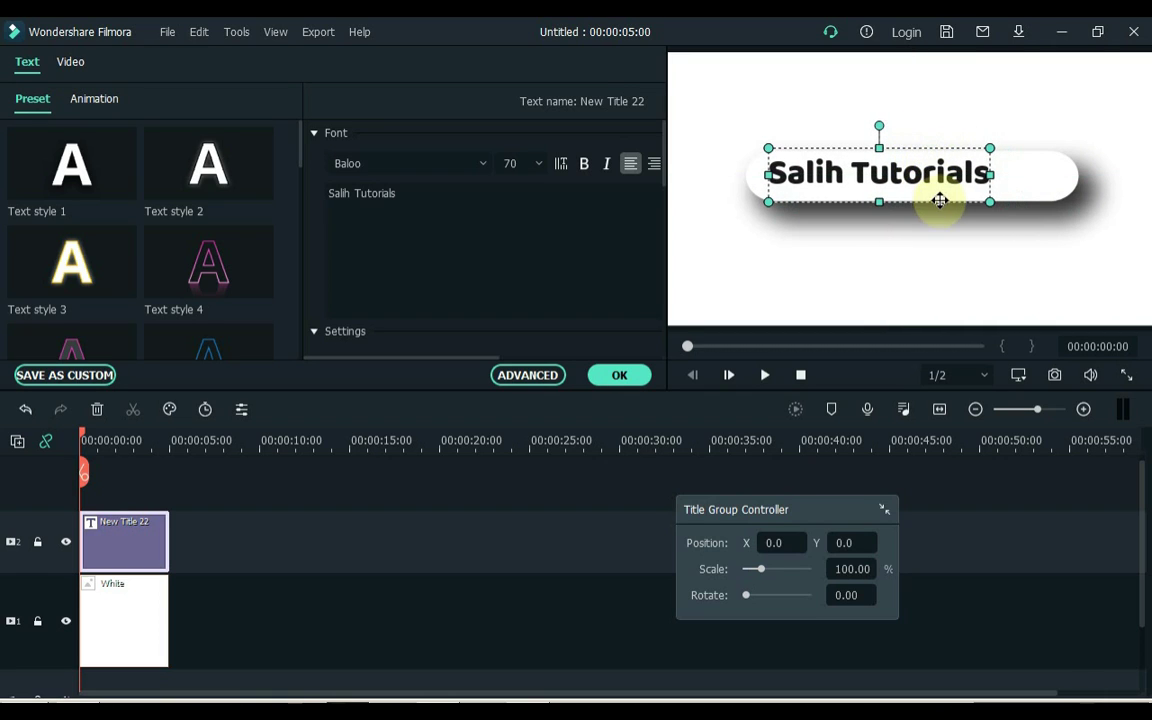
left_click(614, 376)
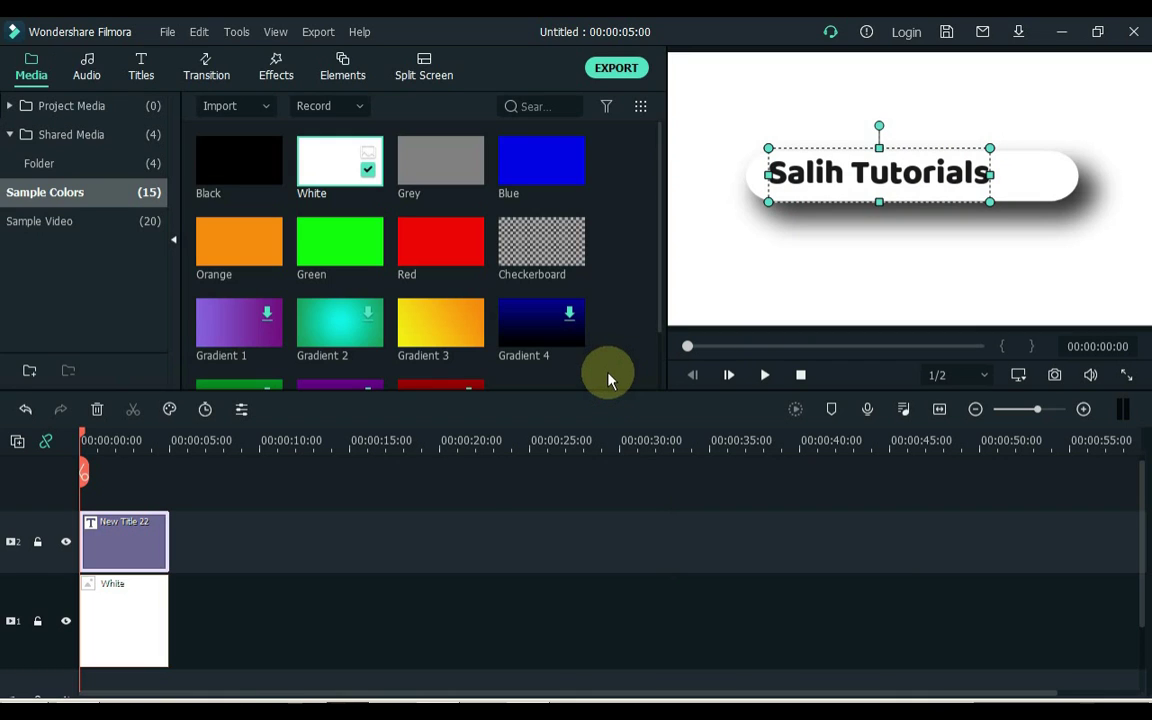
left_click(347, 541)
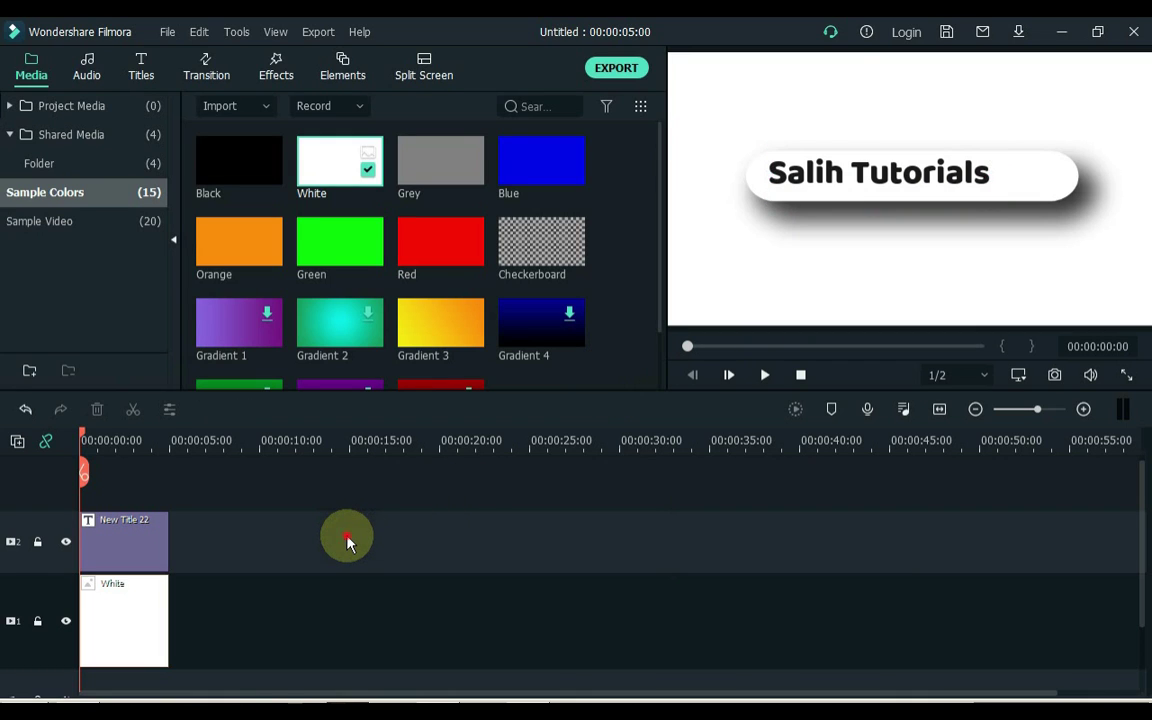
Import the search-icon-png-9985 image from New folder (17) and place it on video track 3 above the title clip
key("space")
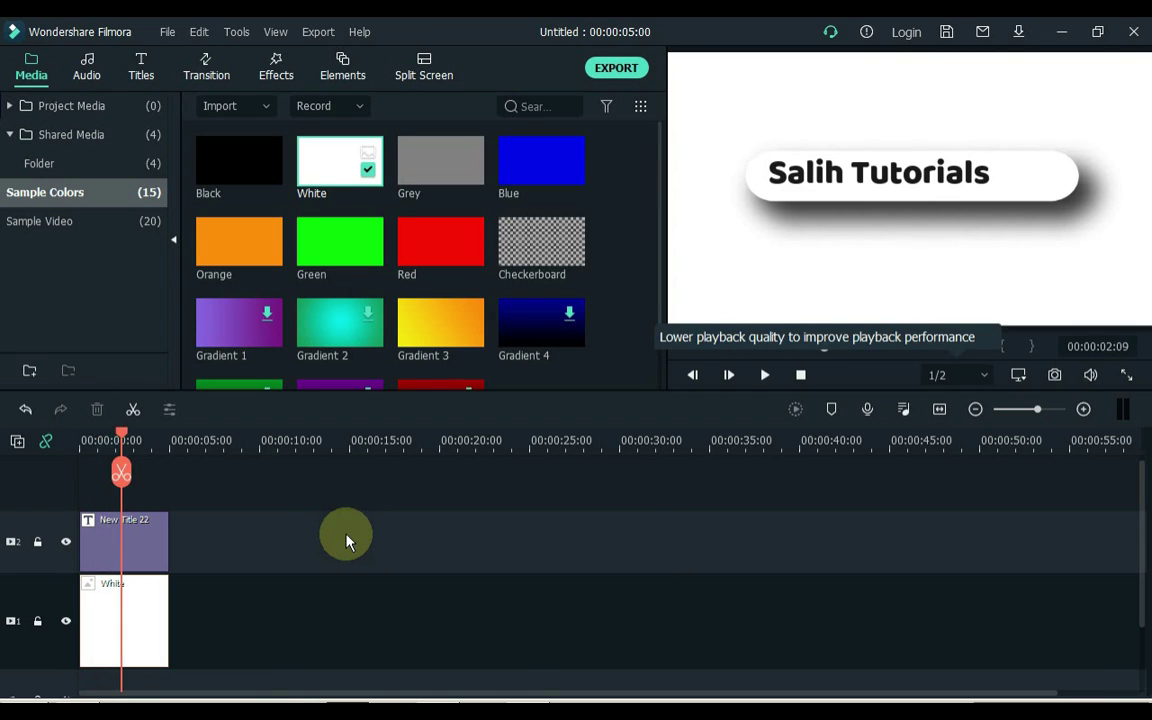
key("ctrl+slash")
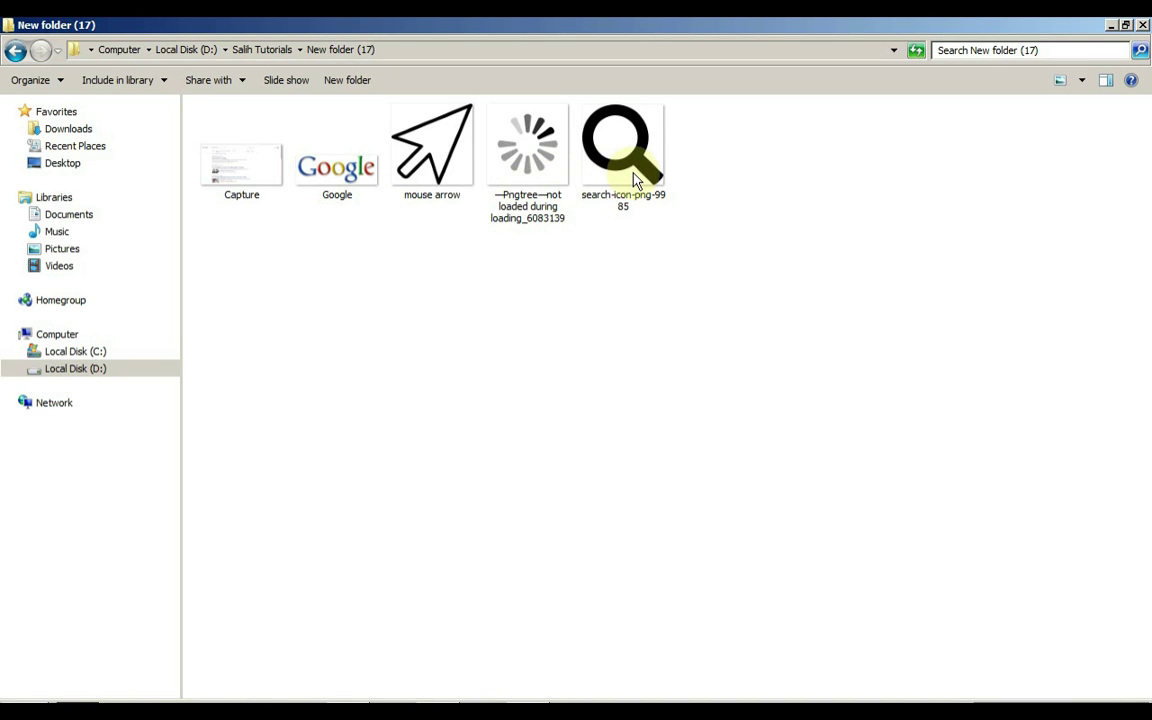
left_click(632, 180)
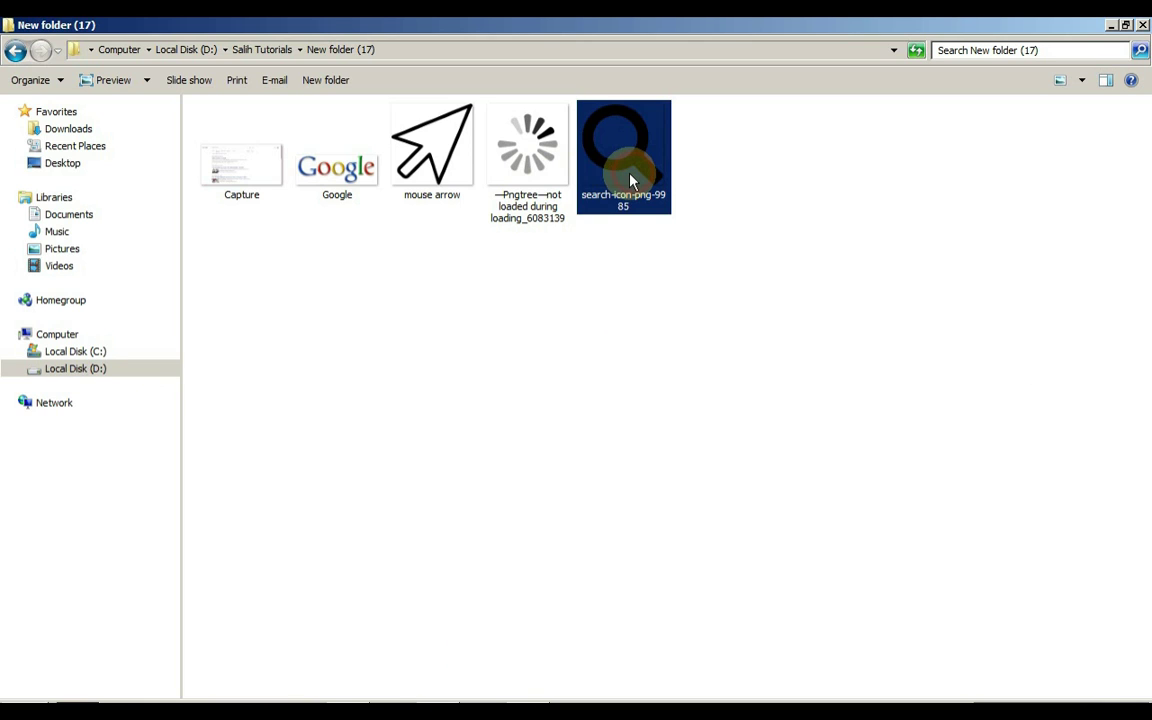
left_click_drag(630, 180, 386, 305)
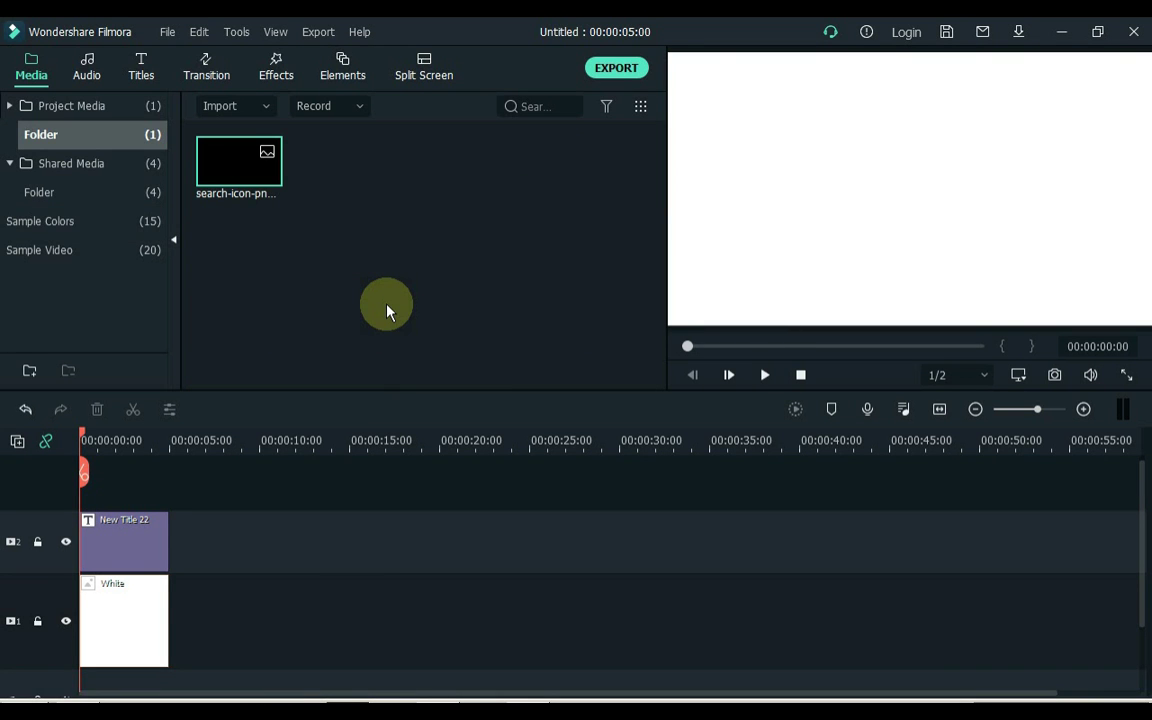
left_click(365, 283)
left_click_drag(232, 180, 100, 474)
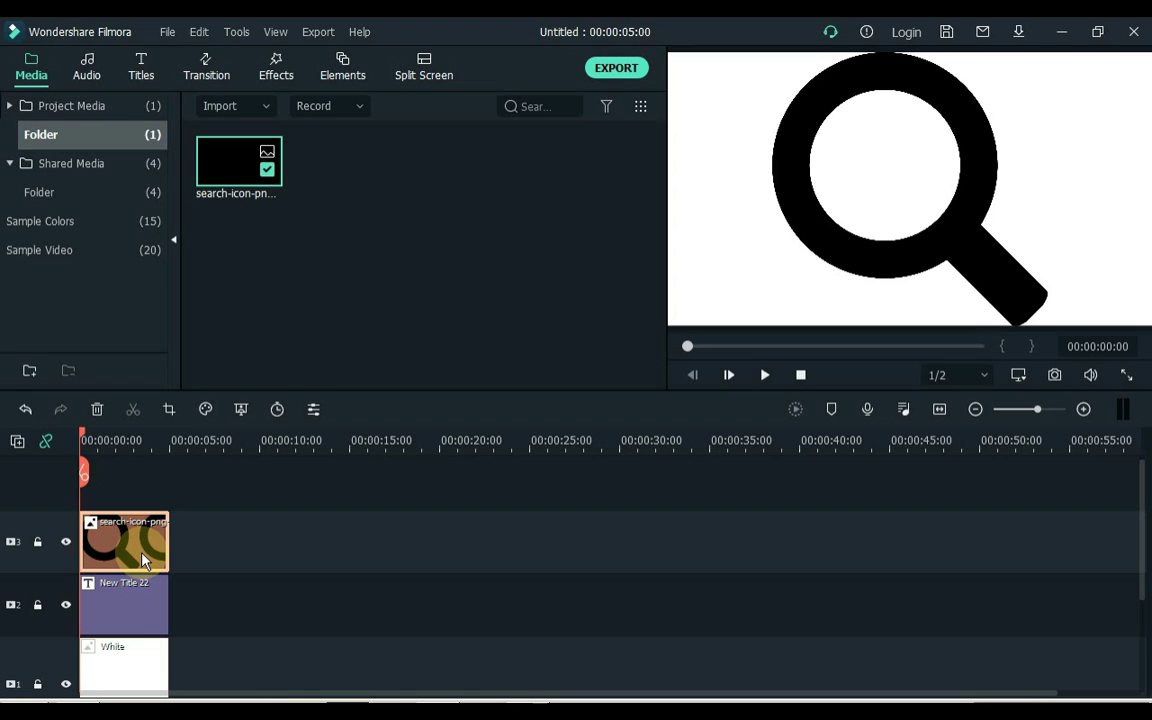
Open the custom animation settings of the search icon clip and add a keyframe at 00:00:00:11
key("space")
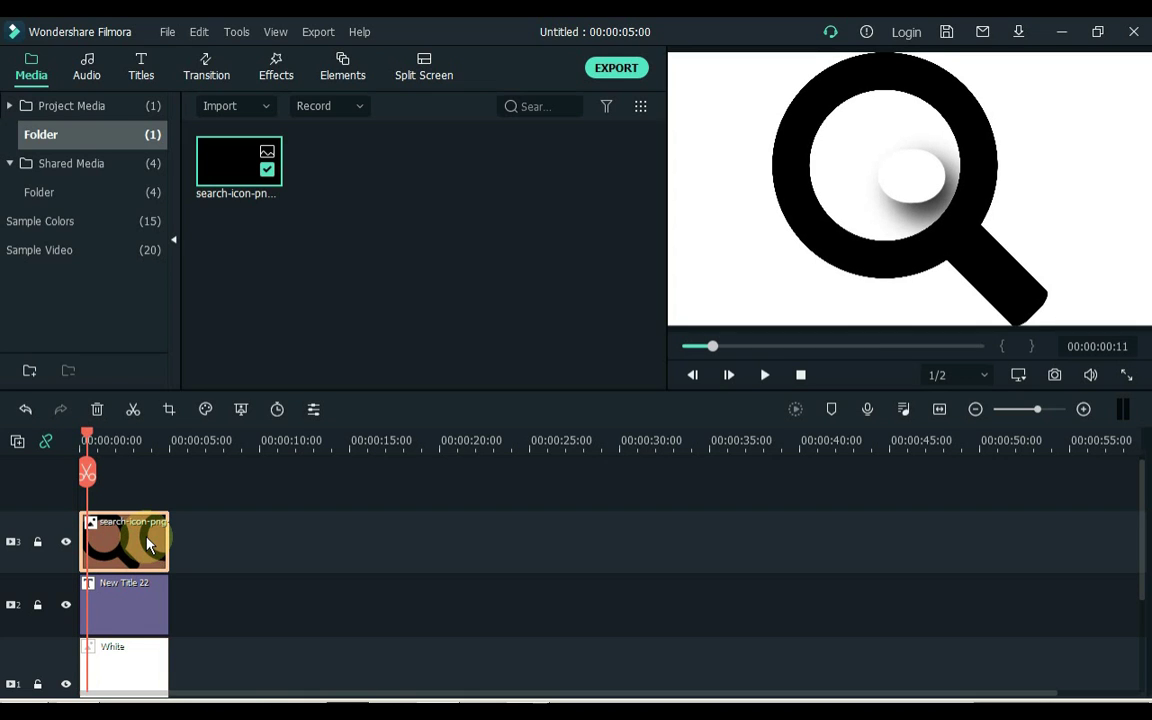
double_click(142, 542)
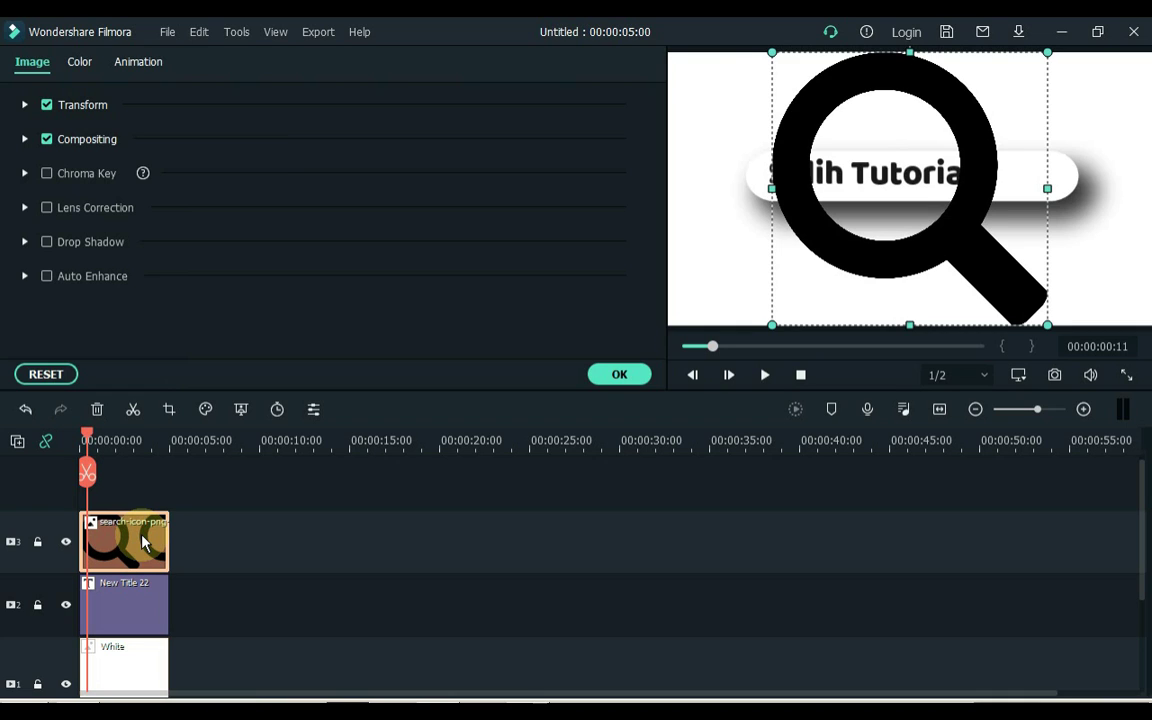
left_click(139, 62)
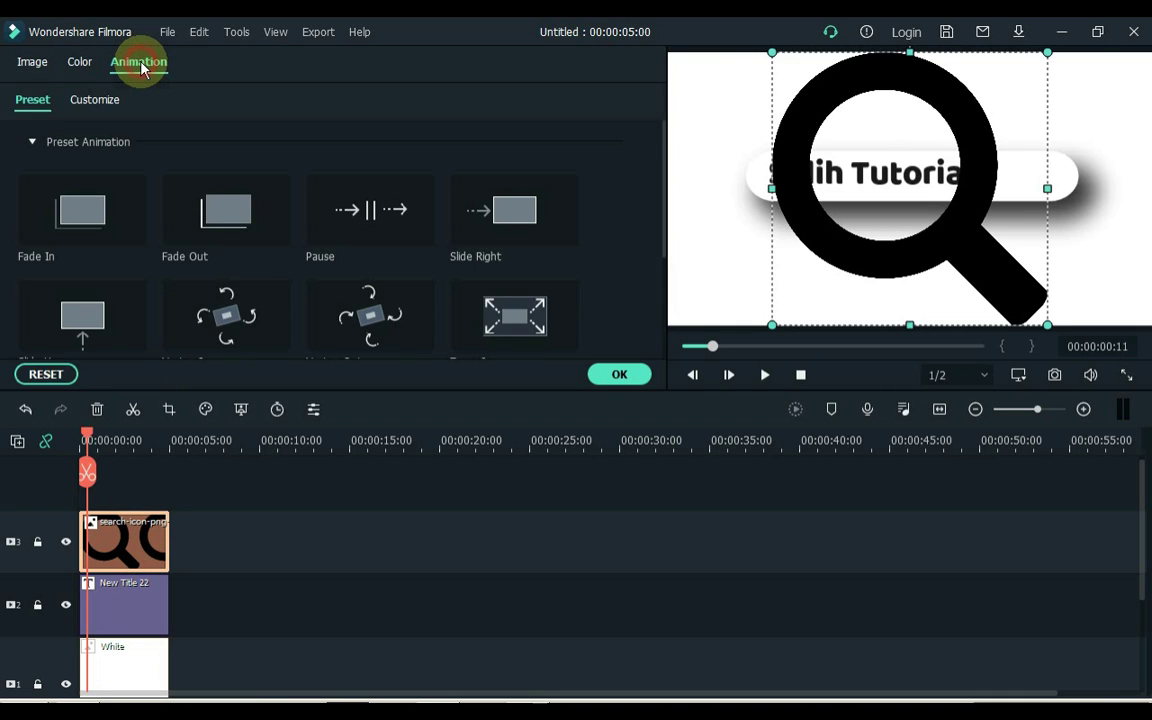
left_click(95, 101)
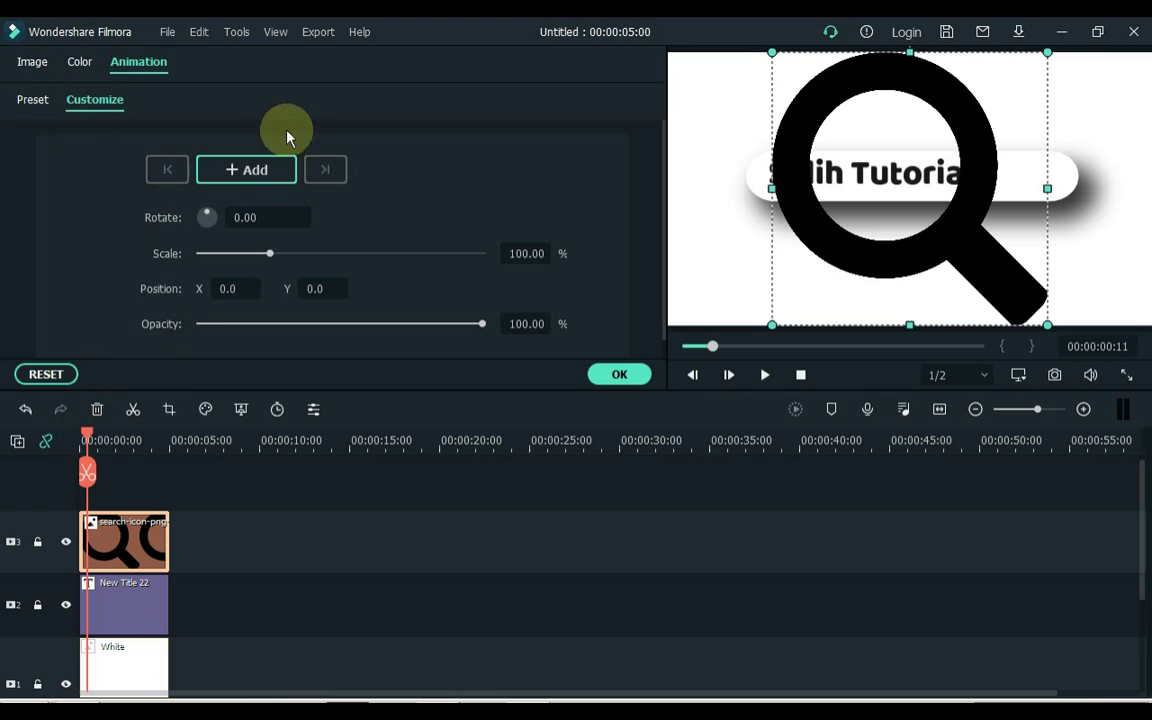
left_click(252, 170)
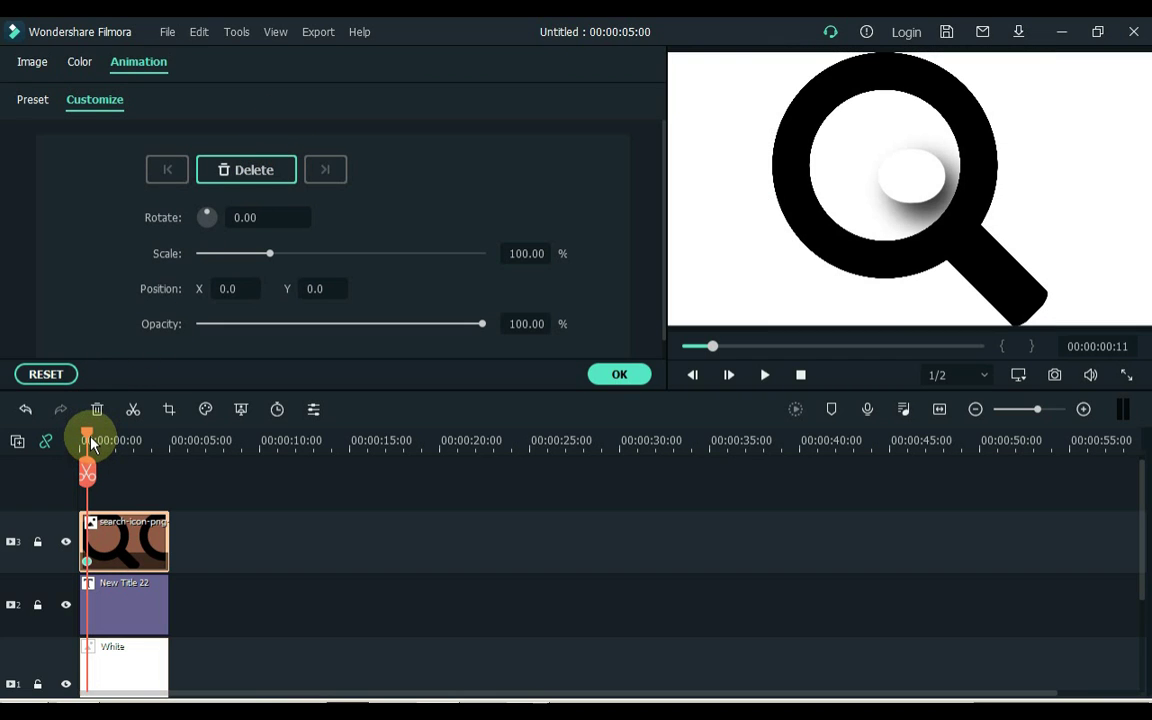
At 00:00:01:05, shrink the search icon to a scale of about 16.56% and set its Y position to 13.0
left_click_drag(90, 442, 103, 442)
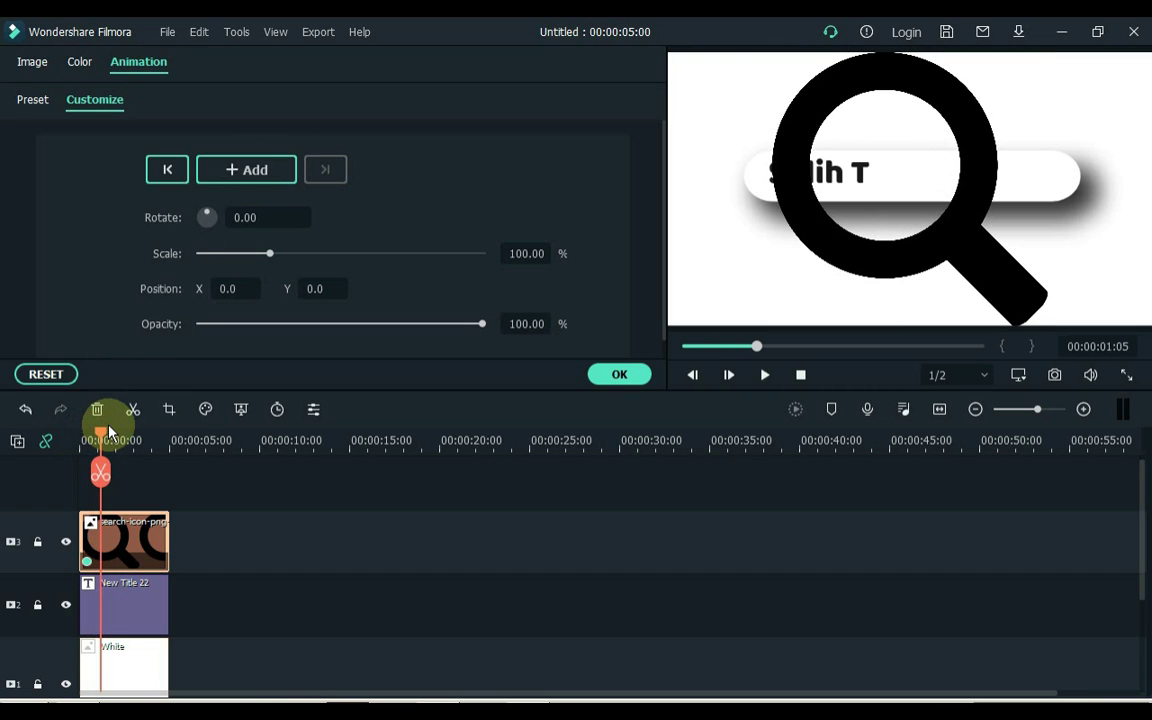
left_click_drag(267, 255, 207, 254)
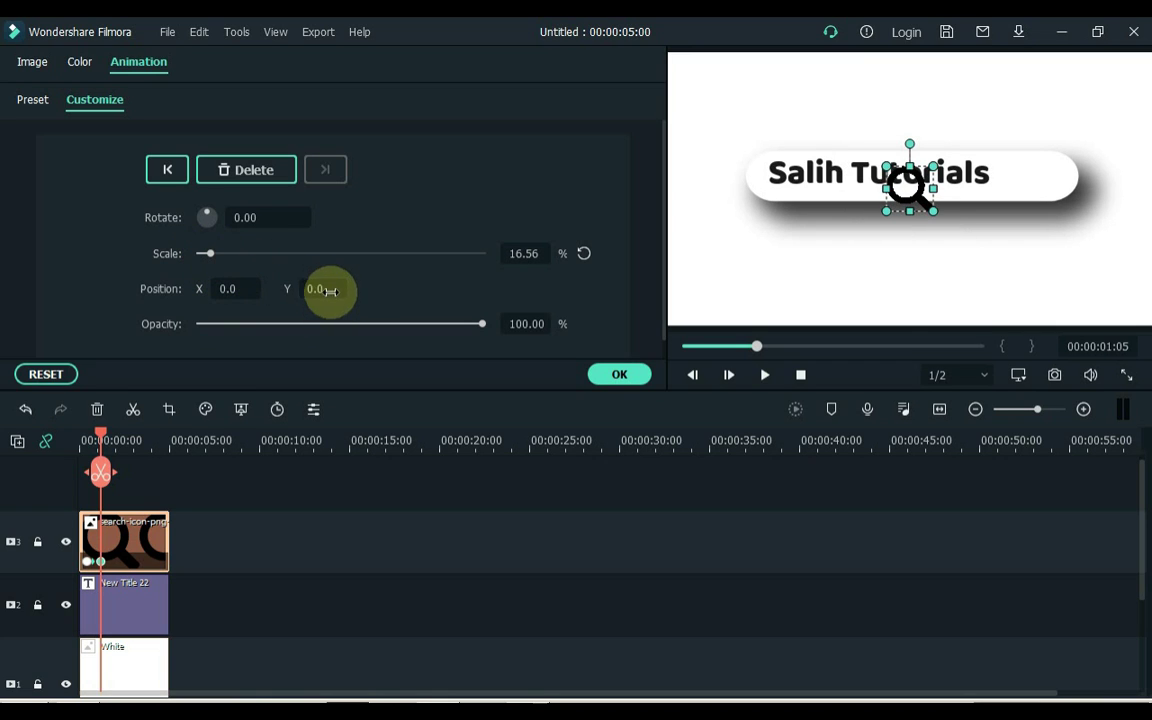
key("Up")
key("Up")
key("Up")
key("Up")
key("Up")
key("Up")
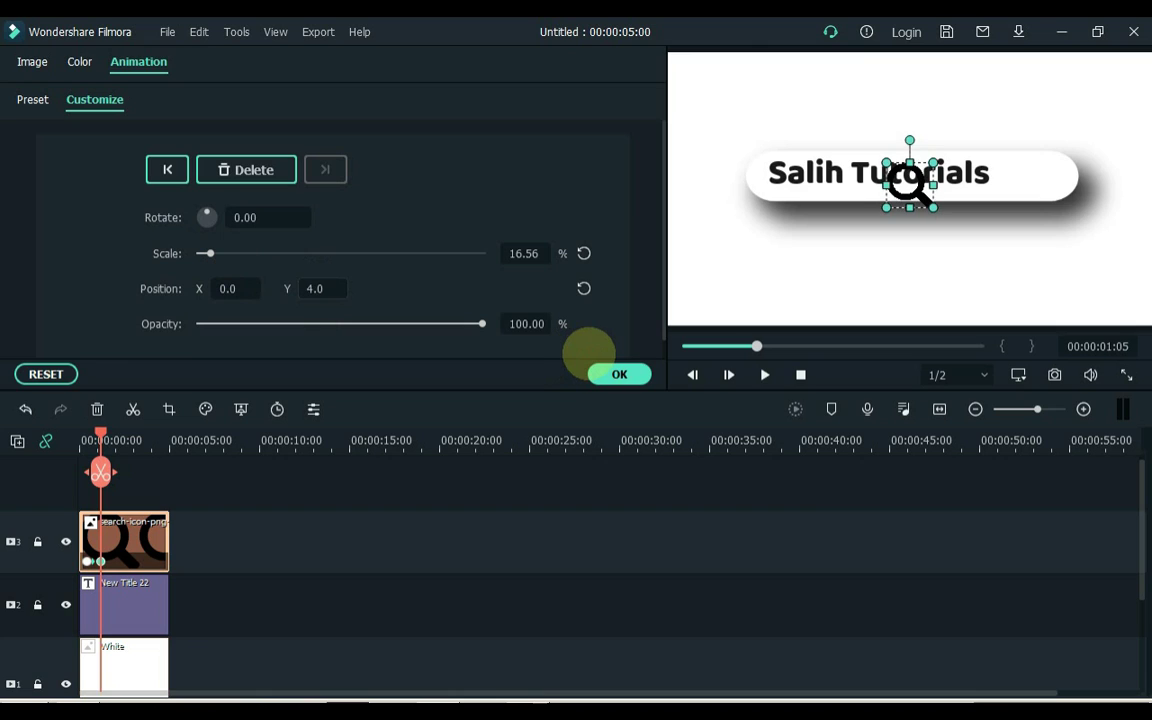
key("Up")
key("Up")
key("Up")
key("Up")
key("Up")
key("Up")
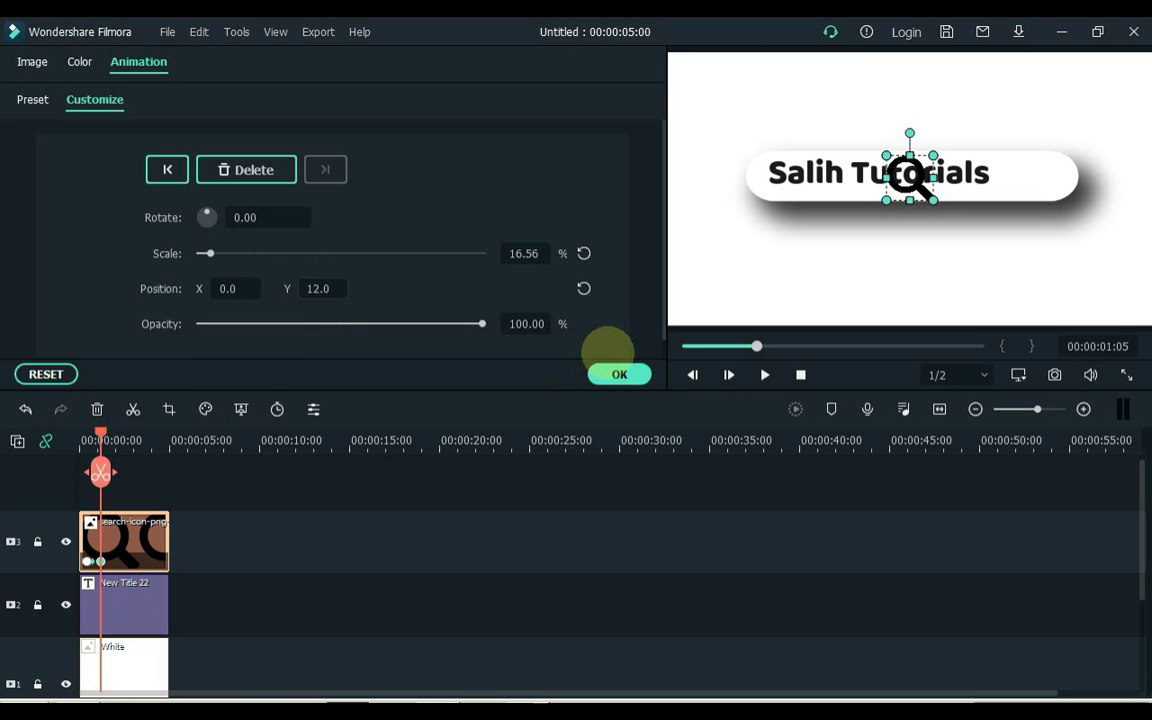
key("Up")
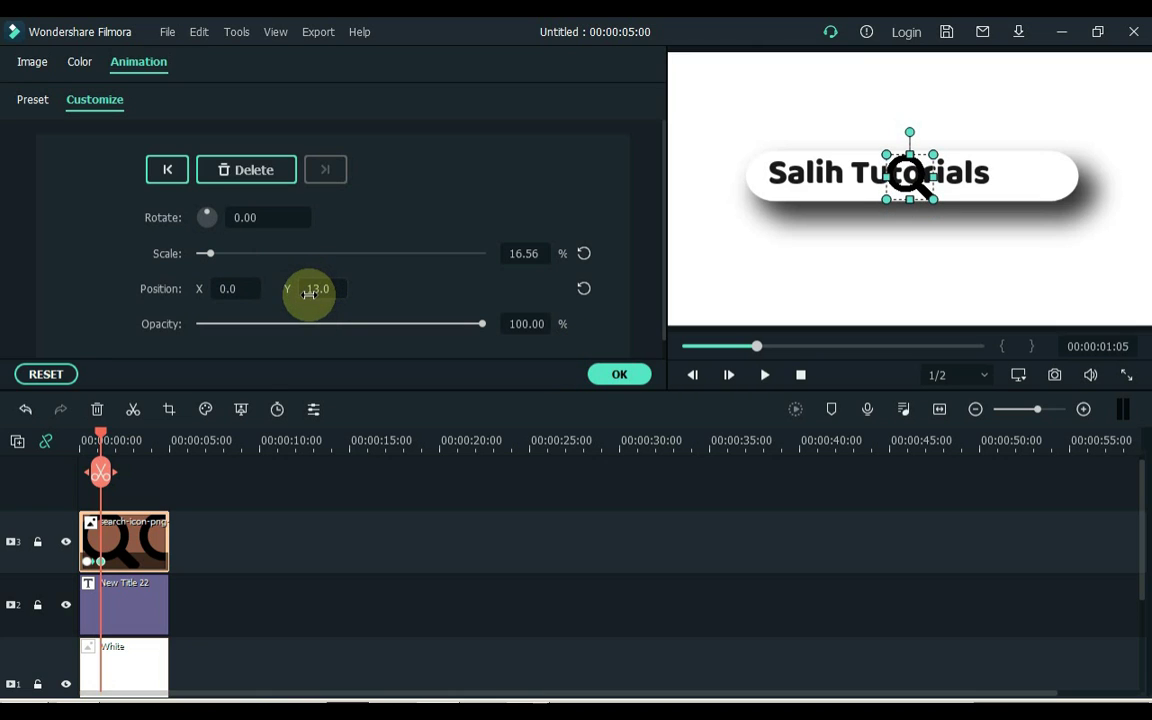
Extend the search icon, title and White clips together so they end at about 00:00:16:07
left_click(106, 446)
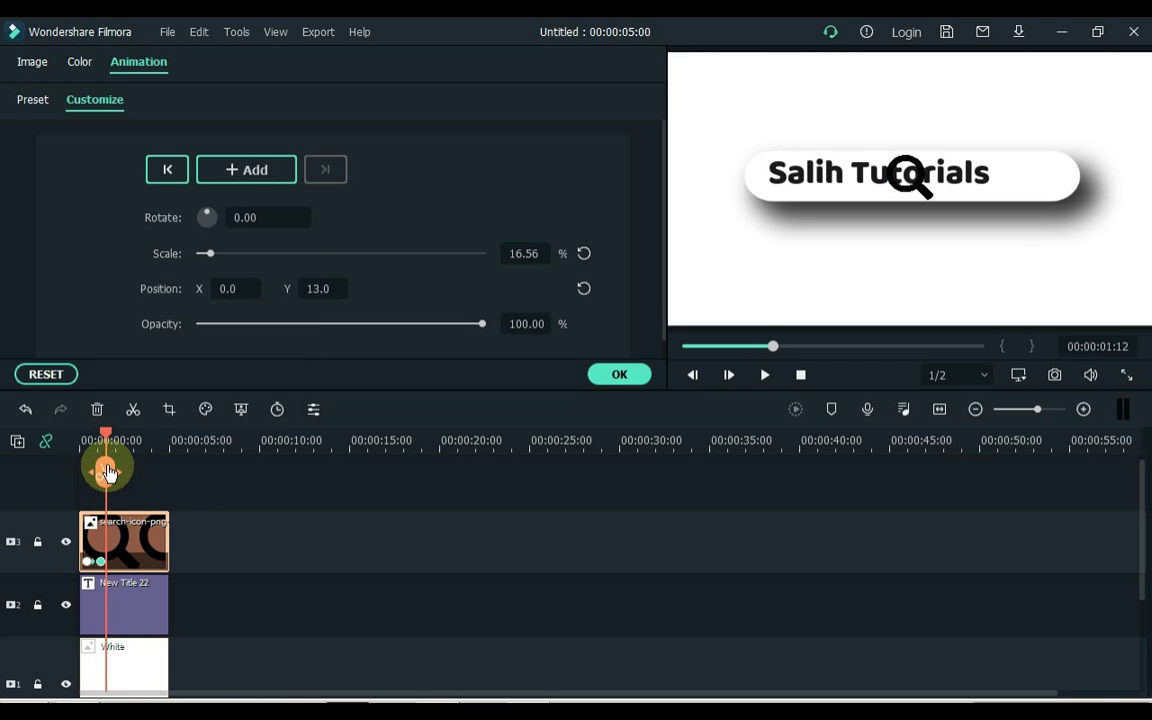
left_click_drag(193, 539, 373, 656)
left_click(257, 519)
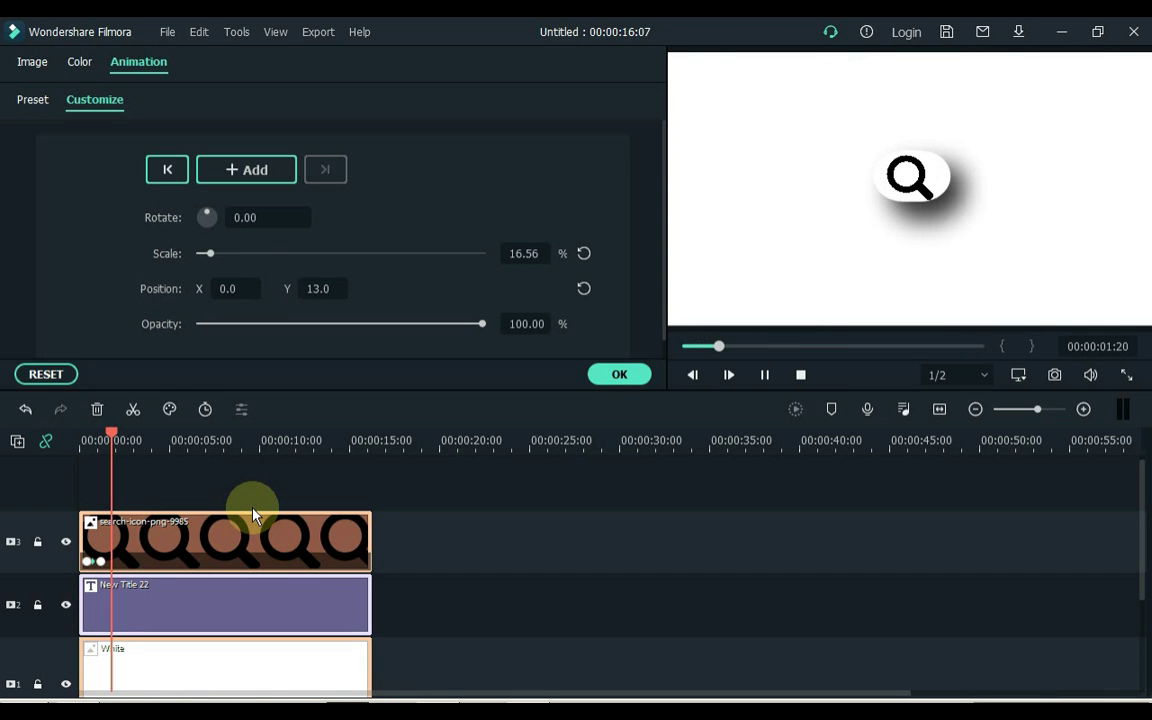
Add a search icon keyframe at 00:00:02:14, set its X position to 151.0 at 00:00:03:21, and play the animation from the start
left_click(133, 532)
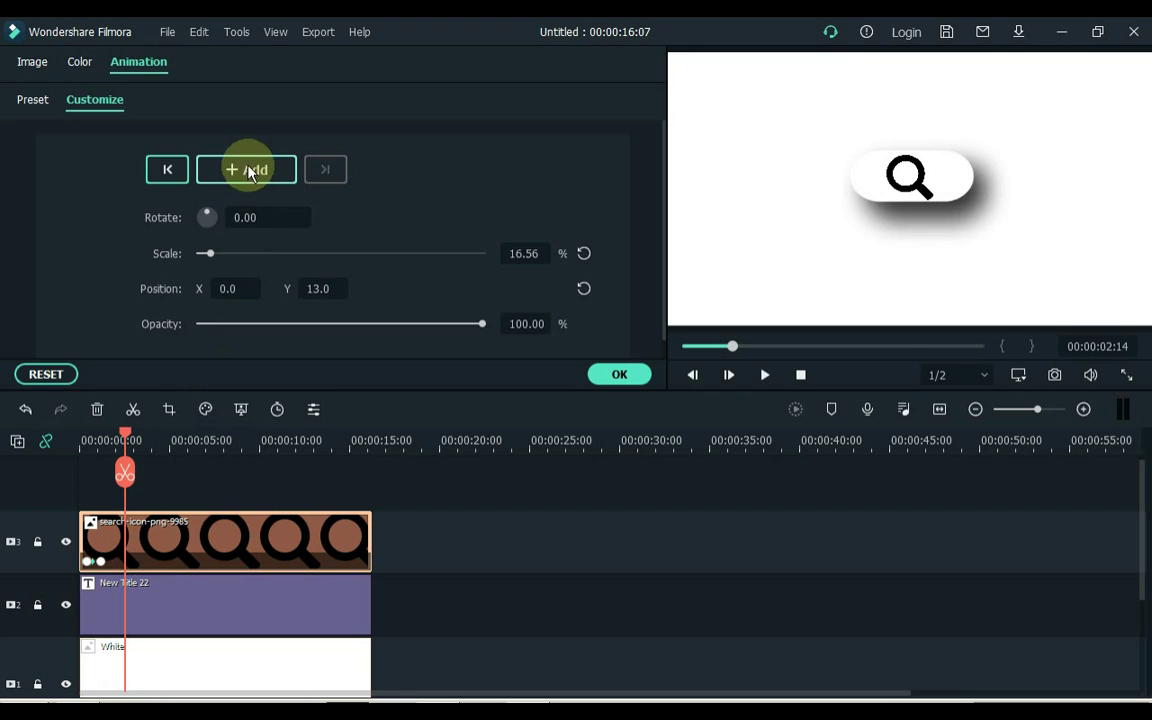
key("space")
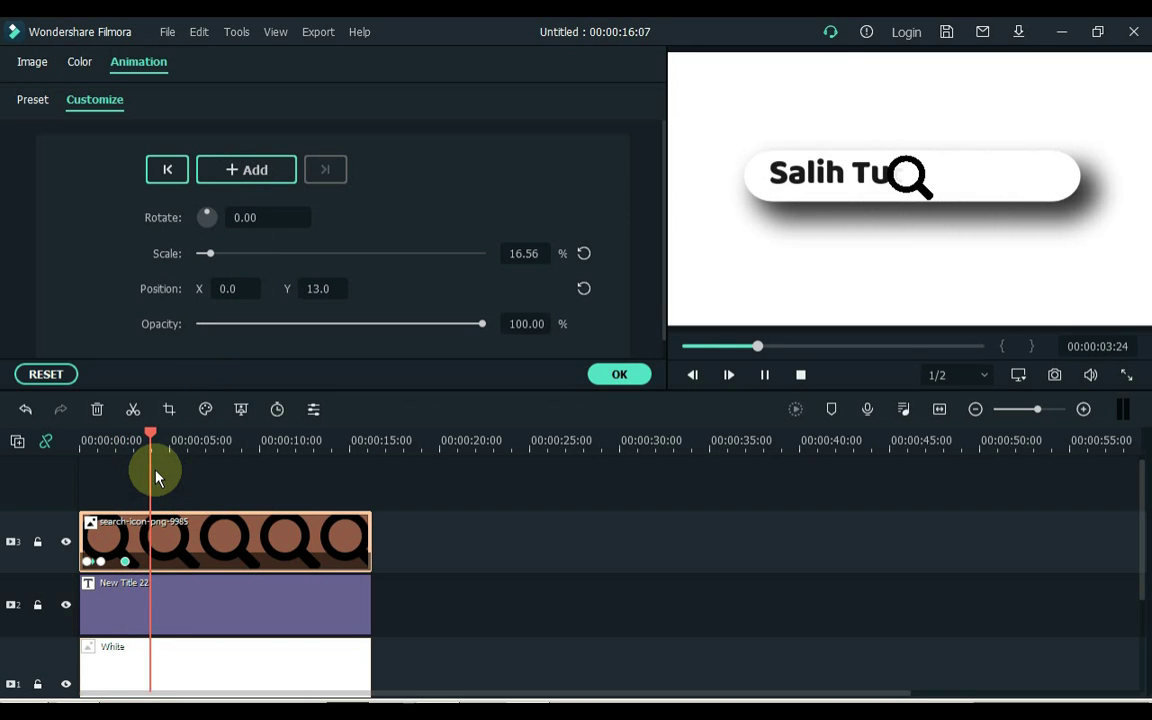
left_click(152, 438)
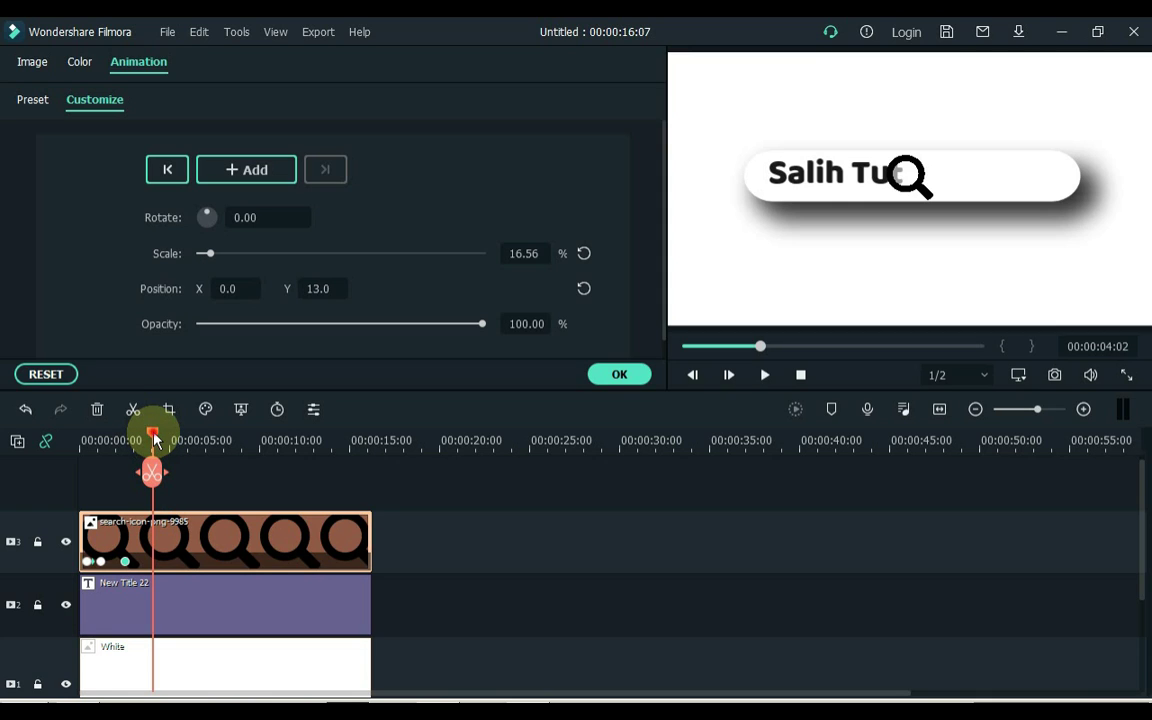
left_click_drag(154, 441, 153, 441)
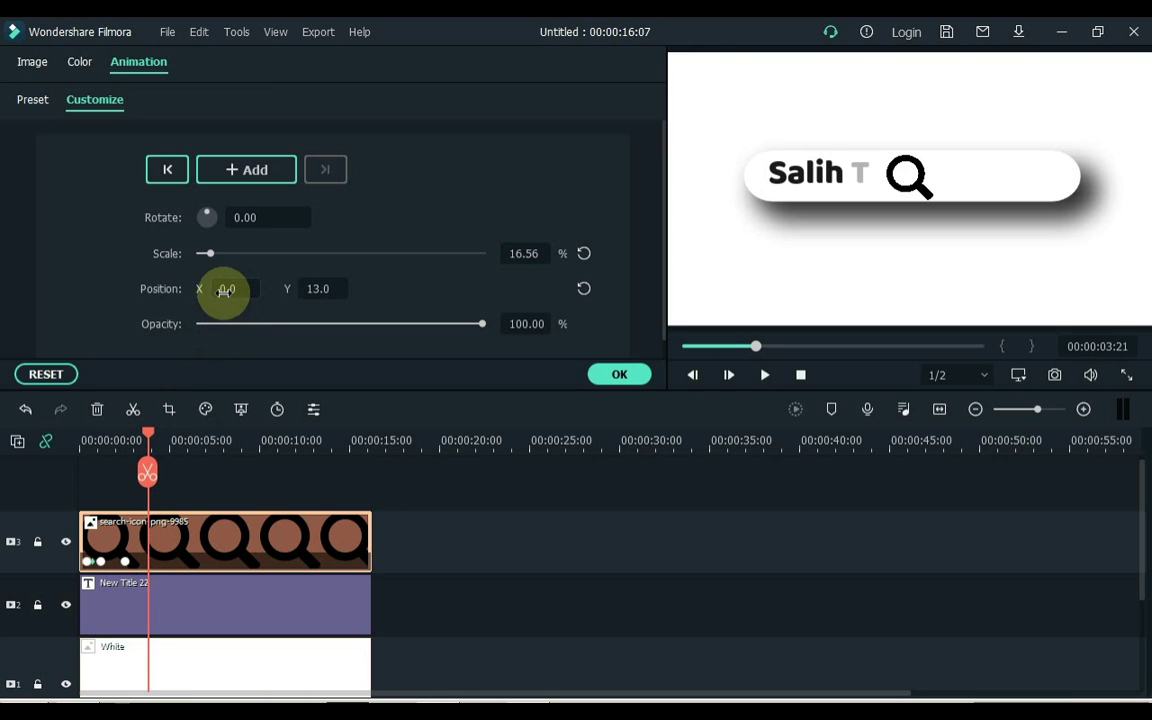
mouse_move(224, 290)
left_mouse_down()
mouse_move(576, 368)
mouse_move(625, 352)
mouse_move(619, 373)
mouse_move(599, 373)
mouse_move(224, 290)
left_mouse_up()
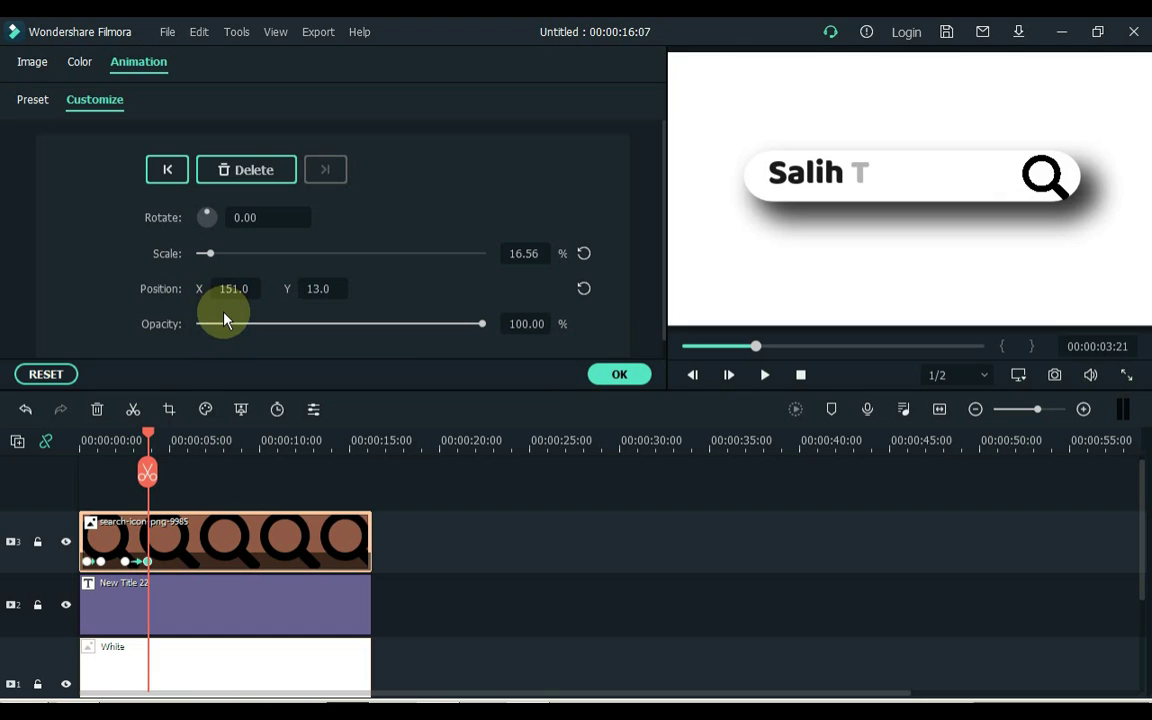
key("Home")
key("space")
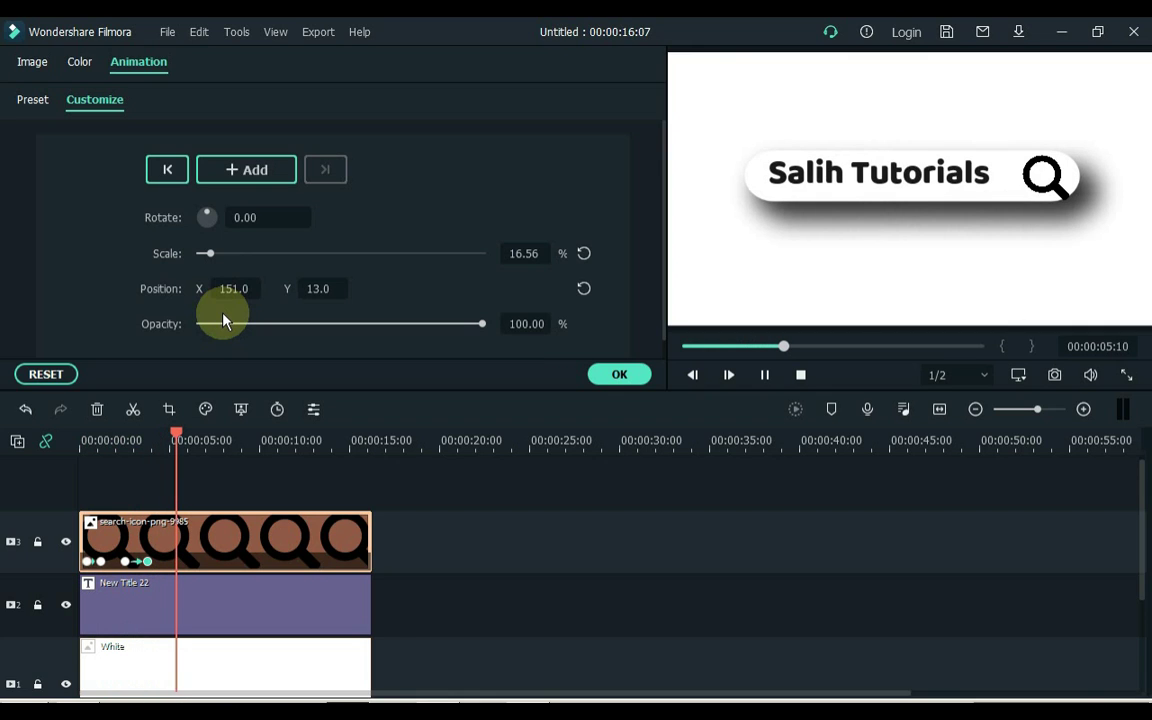
key("space")
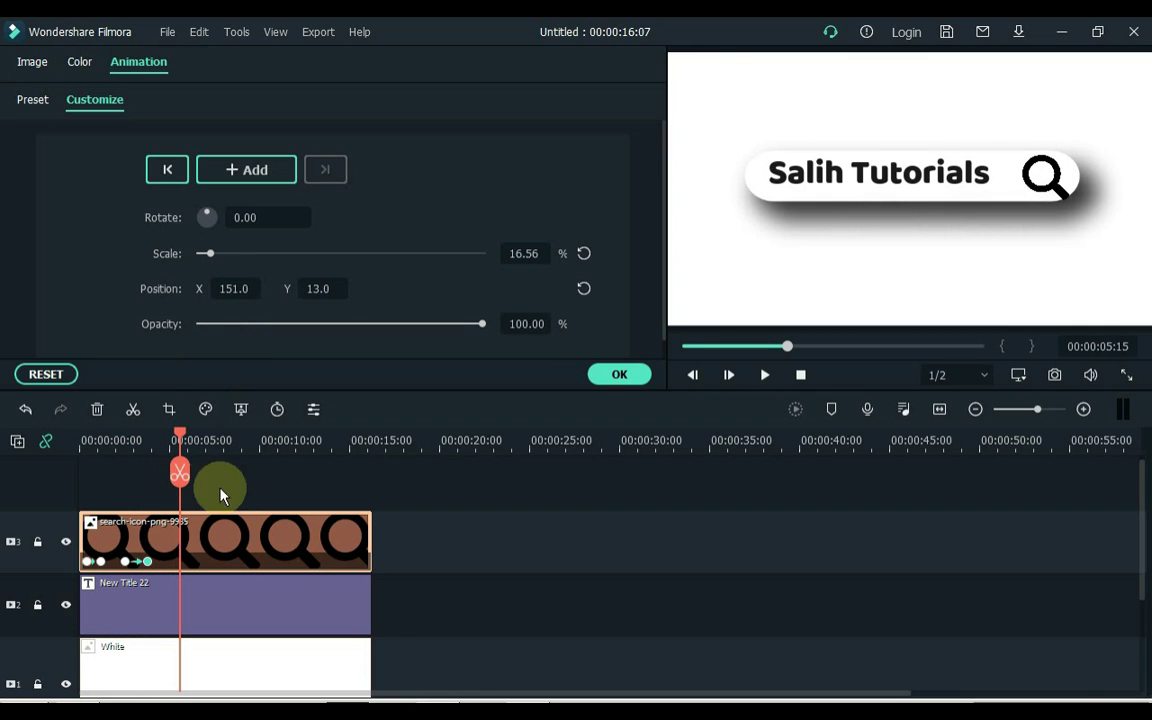
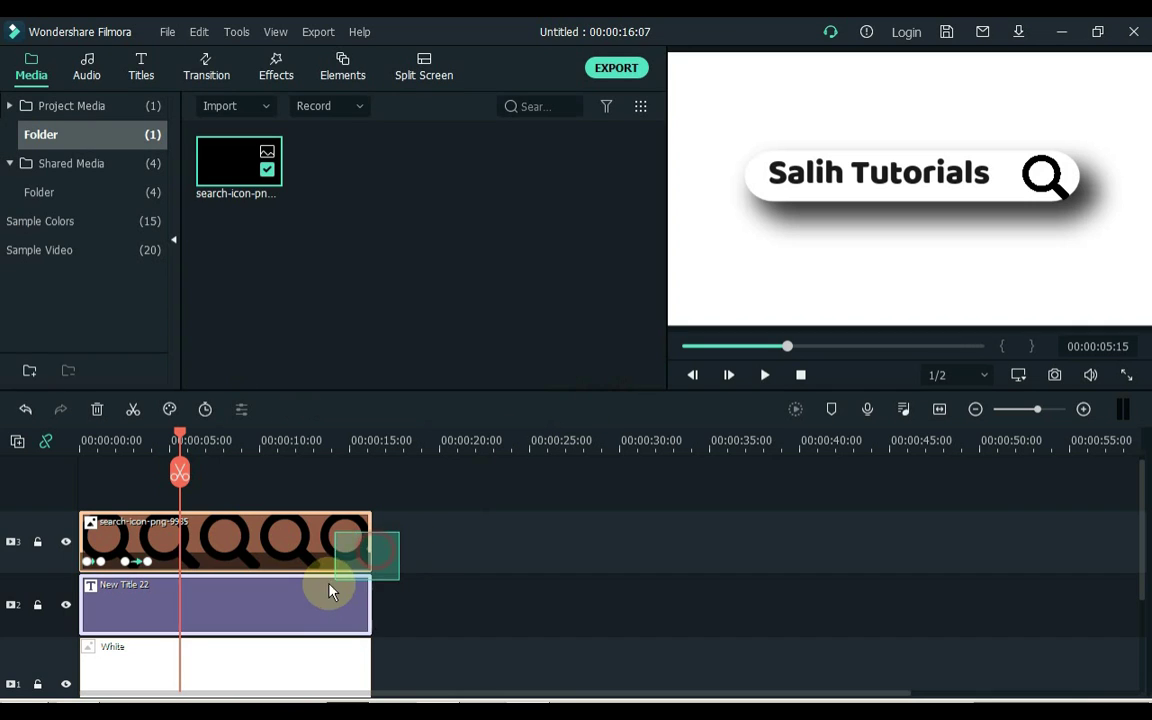
Move the search icon and title clips up one track, leaving video track 2 empty above the White clip
left_click_drag(249, 607, 244, 548)
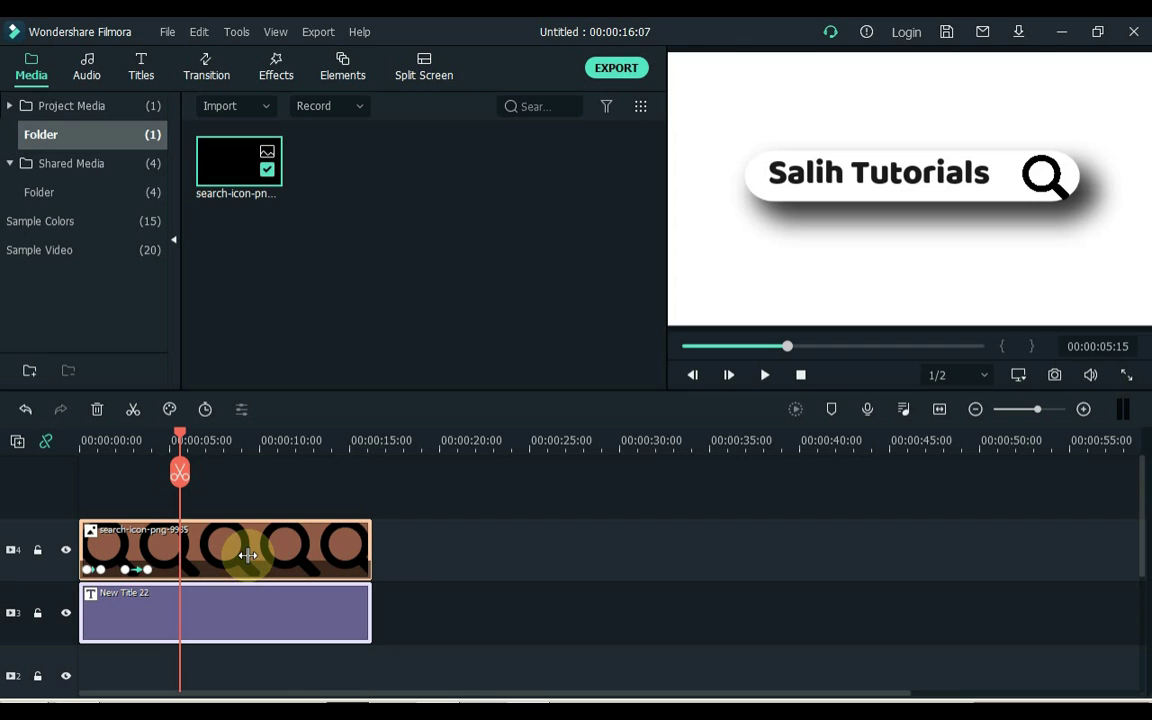
scroll(419, 575, "down", 2)
left_click(416, 581)
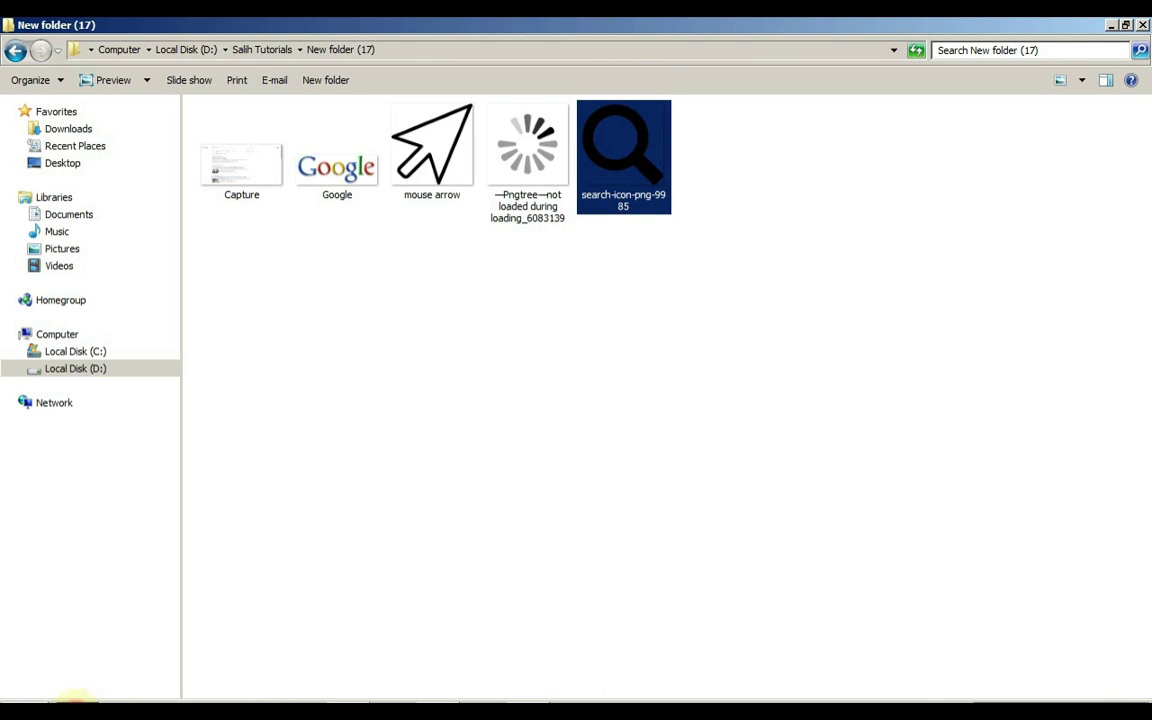
Import the Google image from New folder (17) and place it on video track 2, matching the length of the other clips
left_click(336, 168)
left_click_drag(300, 150, 386, 321)
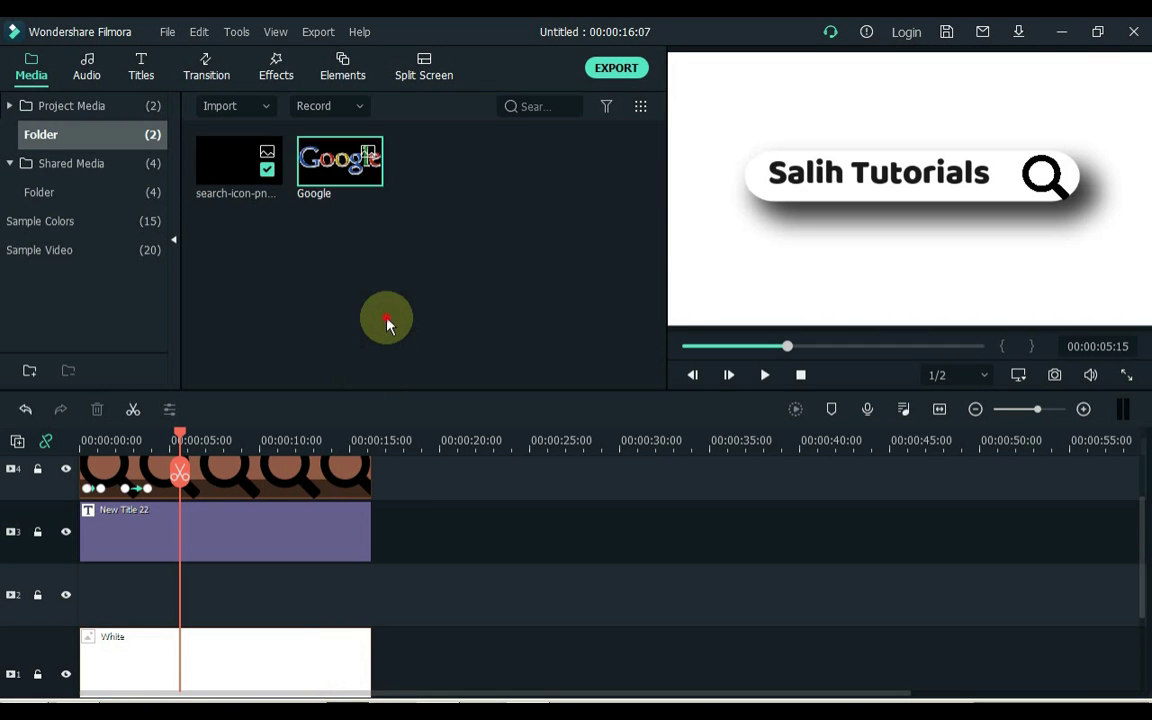
left_click_drag(329, 159, 363, 610)
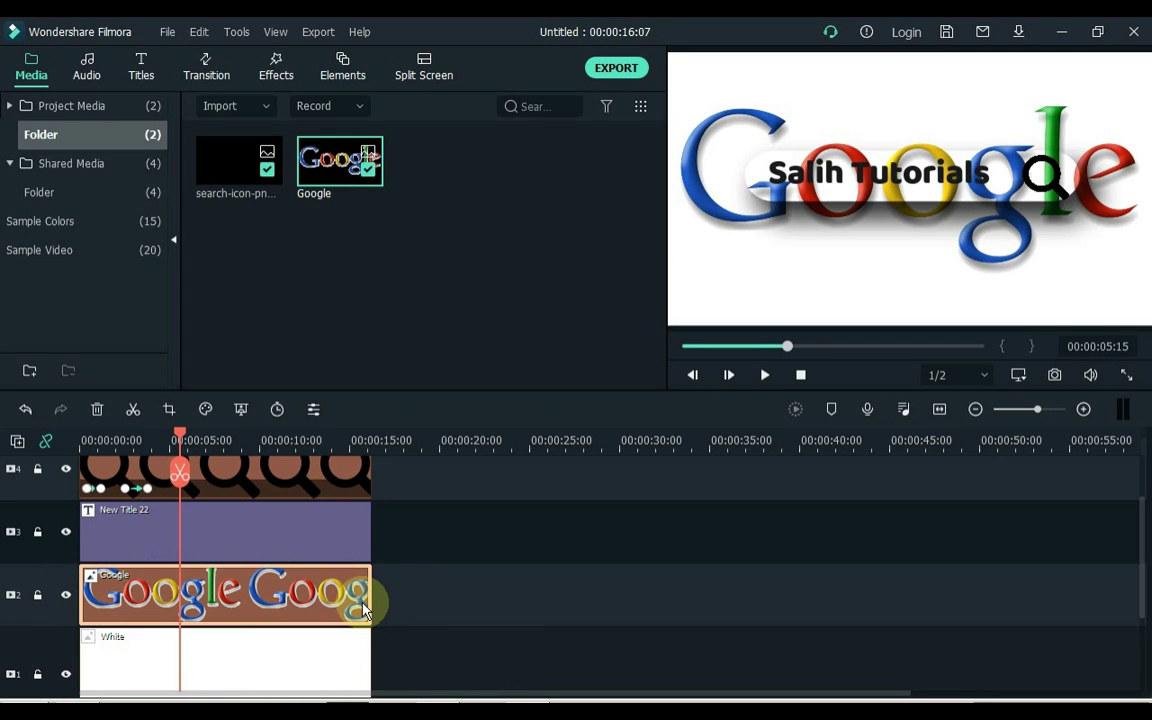
At 00:00:00:00, add a Google image keyframe with a scale of about 17.83% and an opacity of 0%
double_click(309, 600)
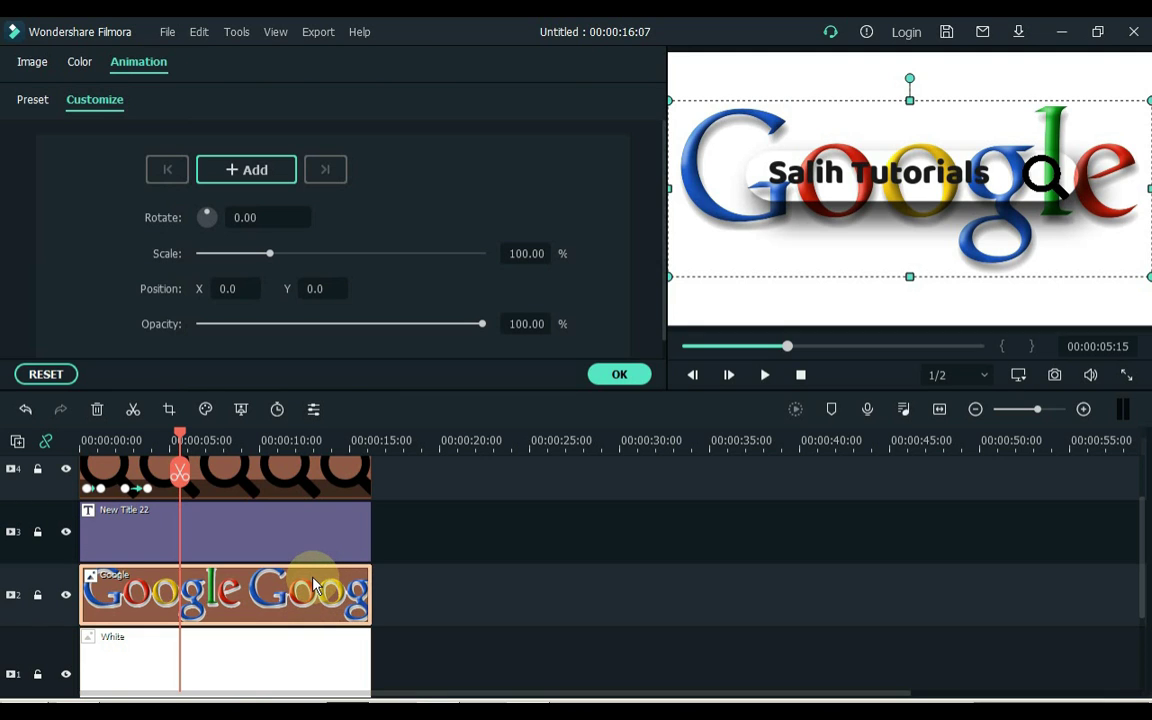
left_click(82, 440)
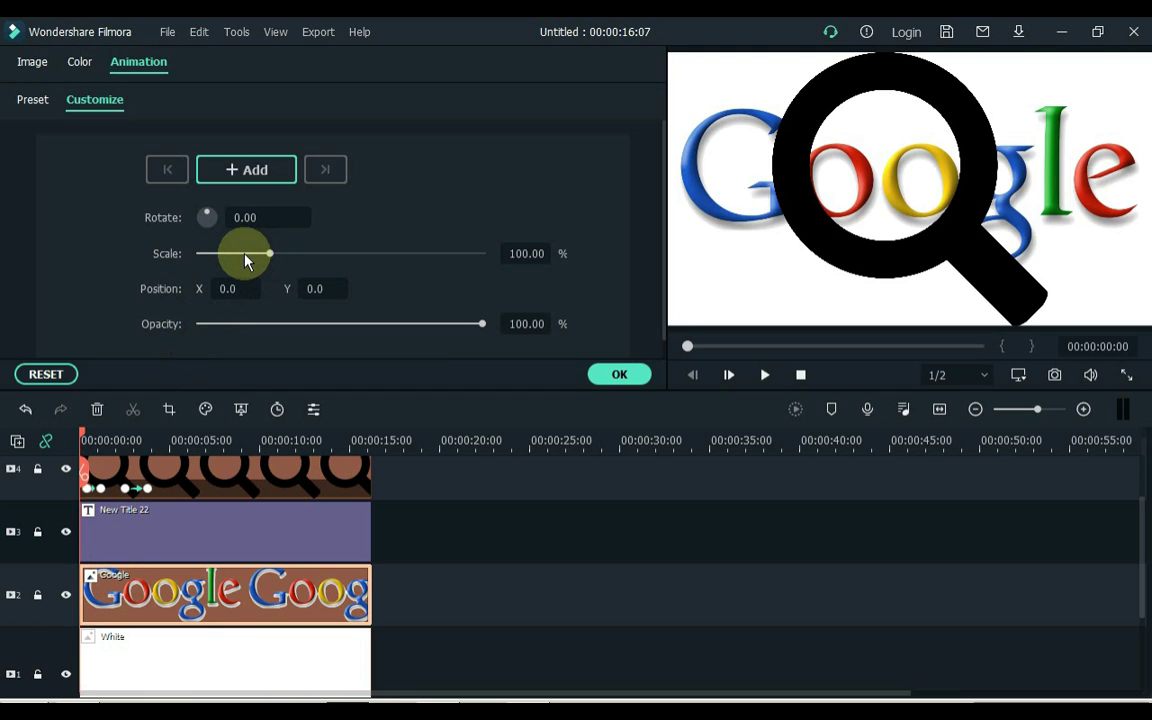
left_click_drag(245, 258, 211, 266)
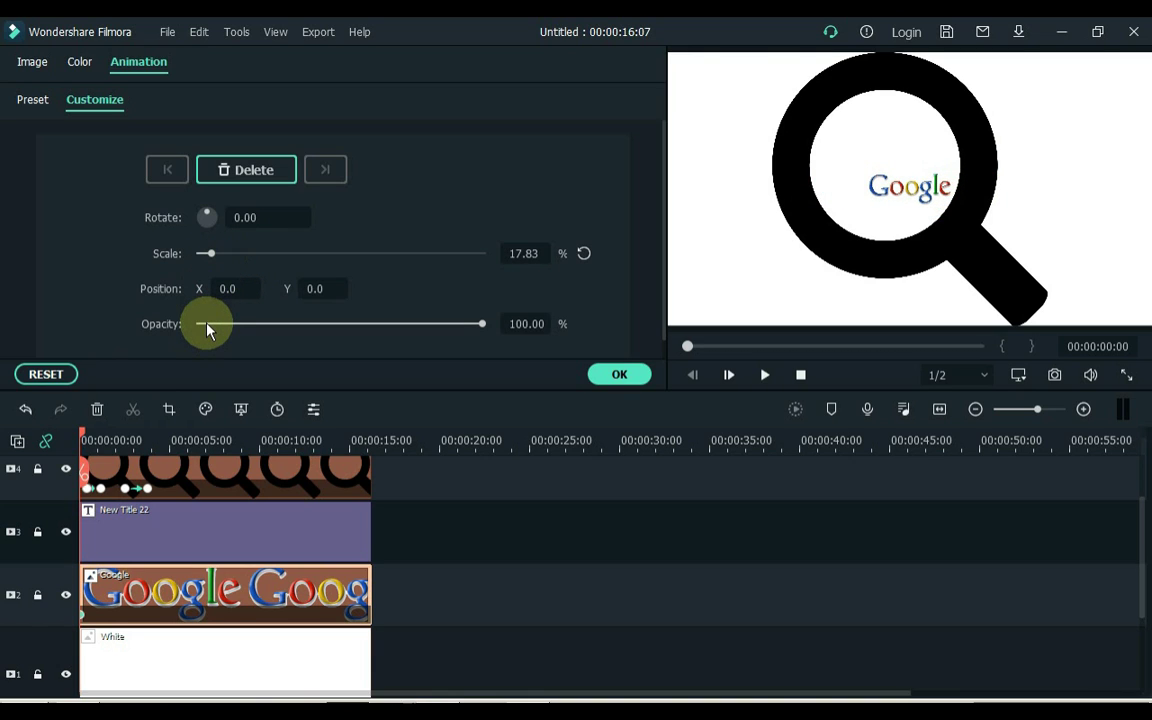
left_click_drag(205, 326, 197, 329)
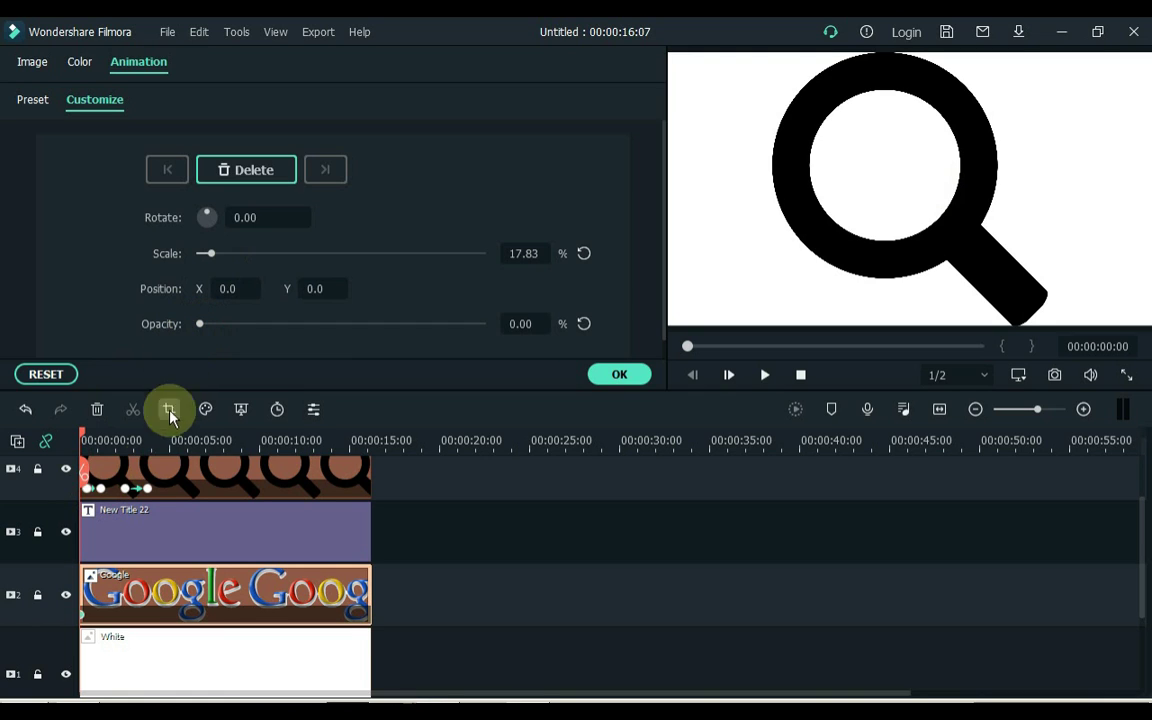
Add a Google image keyframe at 00:00:01:05 with an opacity of about 37.58% and a scale of about 15.29%
left_click(100, 489)
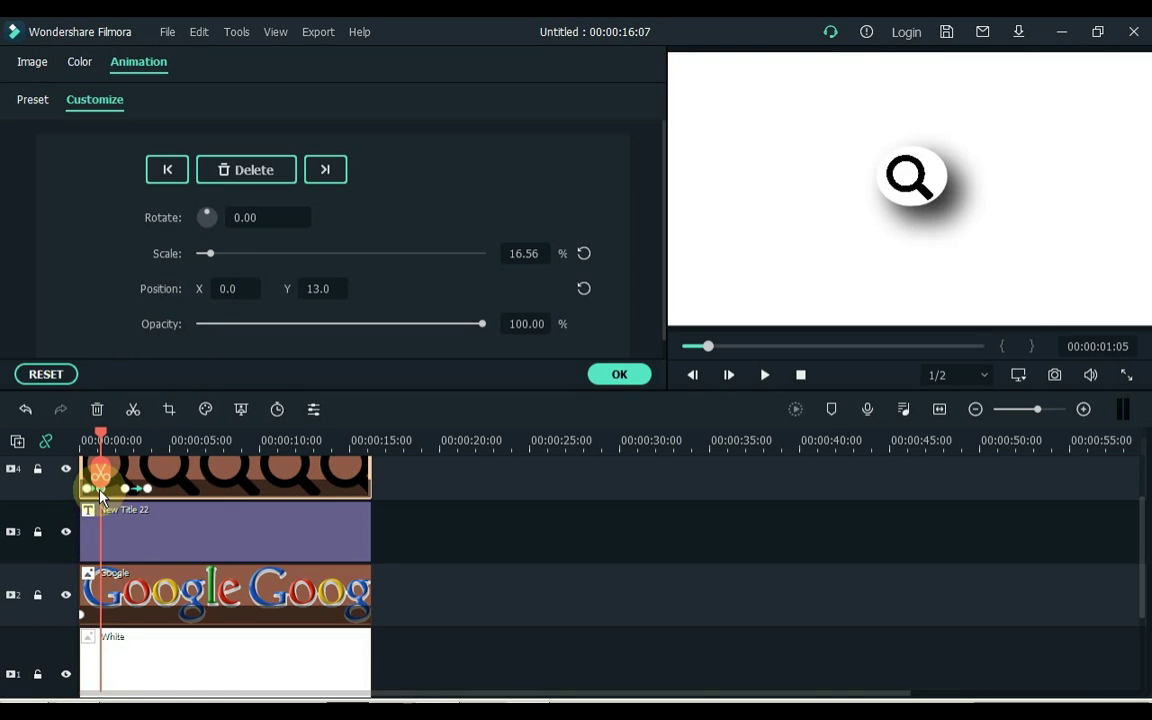
left_click(113, 604)
left_click_drag(199, 324, 307, 337)
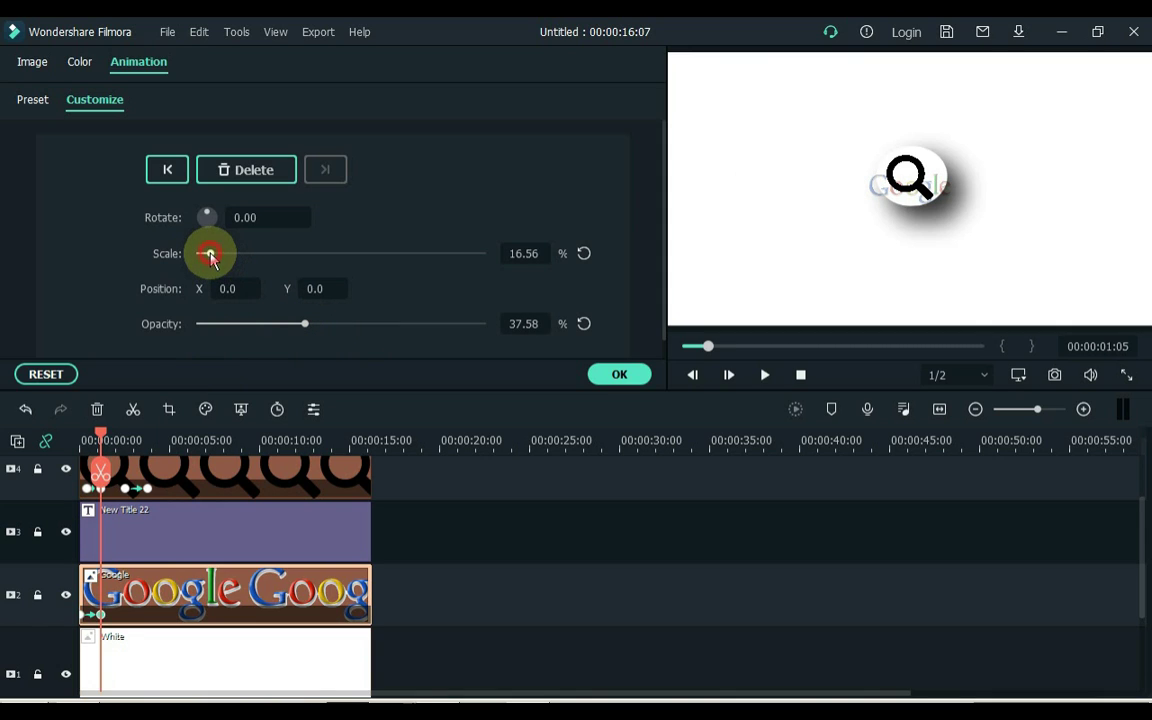
left_click_drag(210, 256, 209, 259)
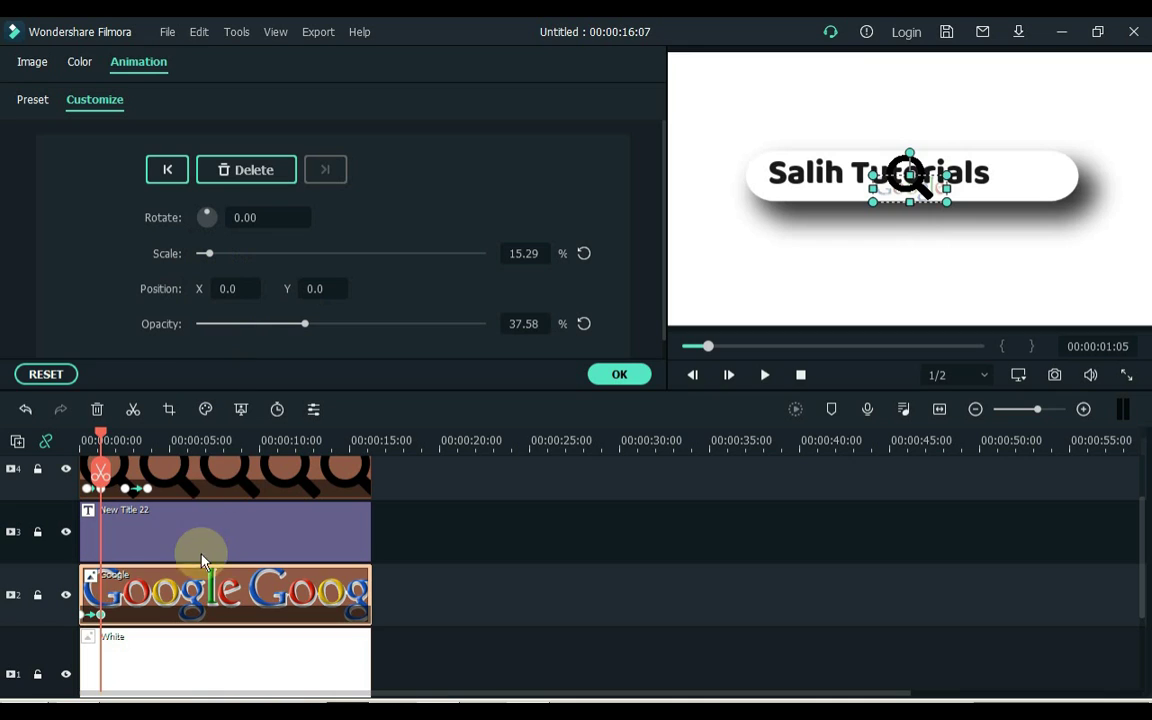
Add a Google image keyframe at 00:00:02:14, aligned with the search icon's third keyframe, keeping the same scale, position and opacity
left_click(123, 490)
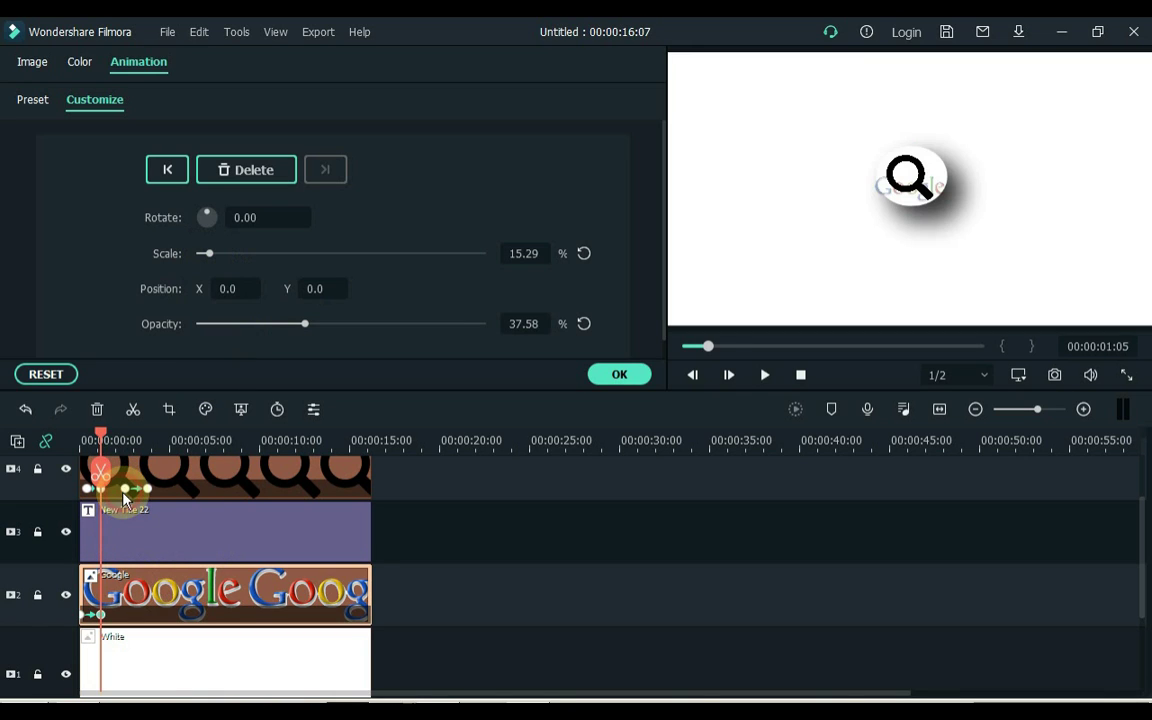
left_click(142, 594)
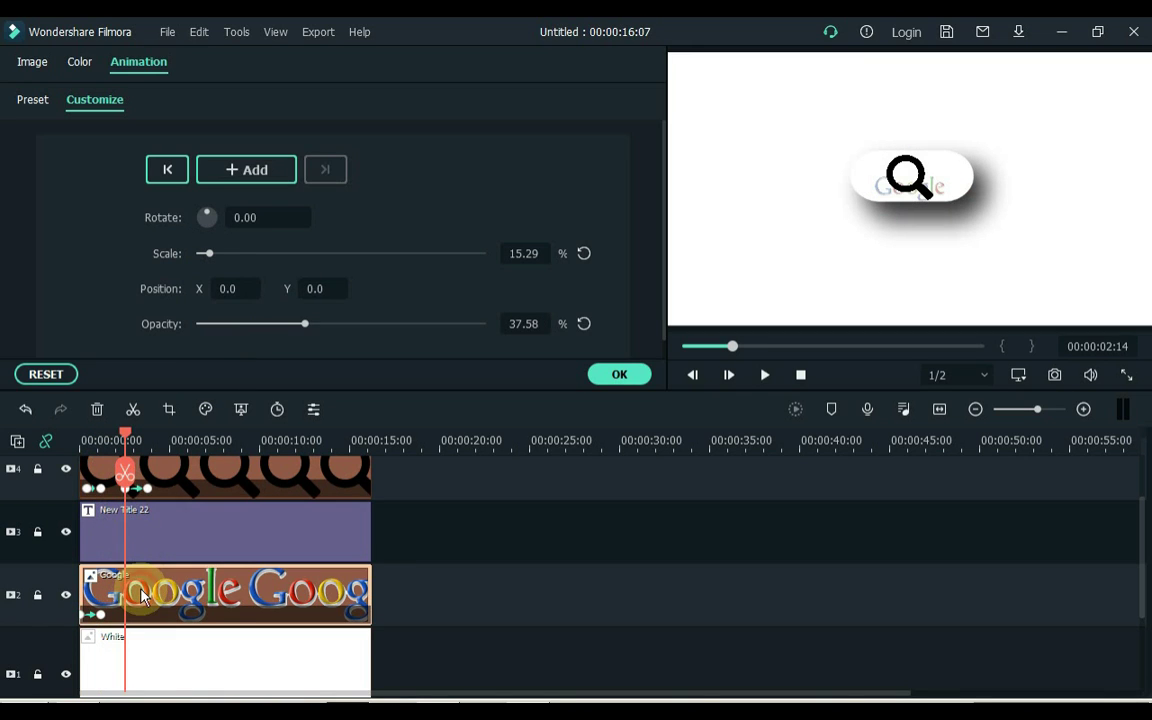
left_click(228, 172)
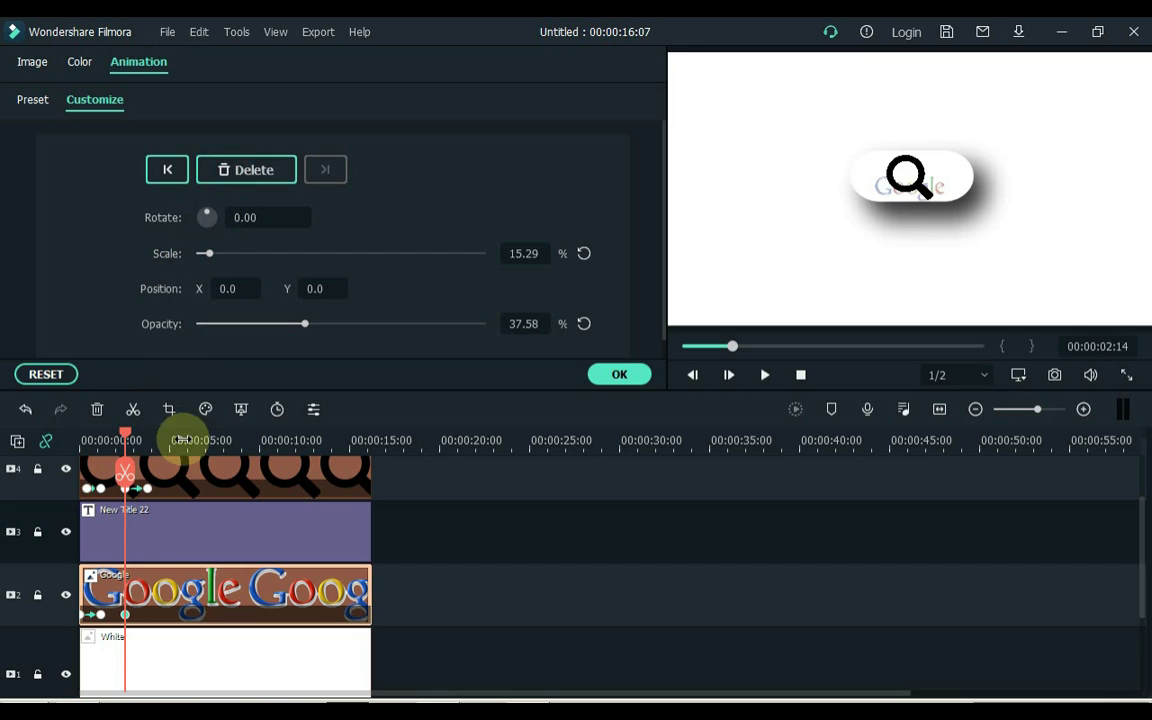
Set the Google image's Y position to 68.0 at the search icon's last keyframe, 00:00:03:21
left_click(145, 490)
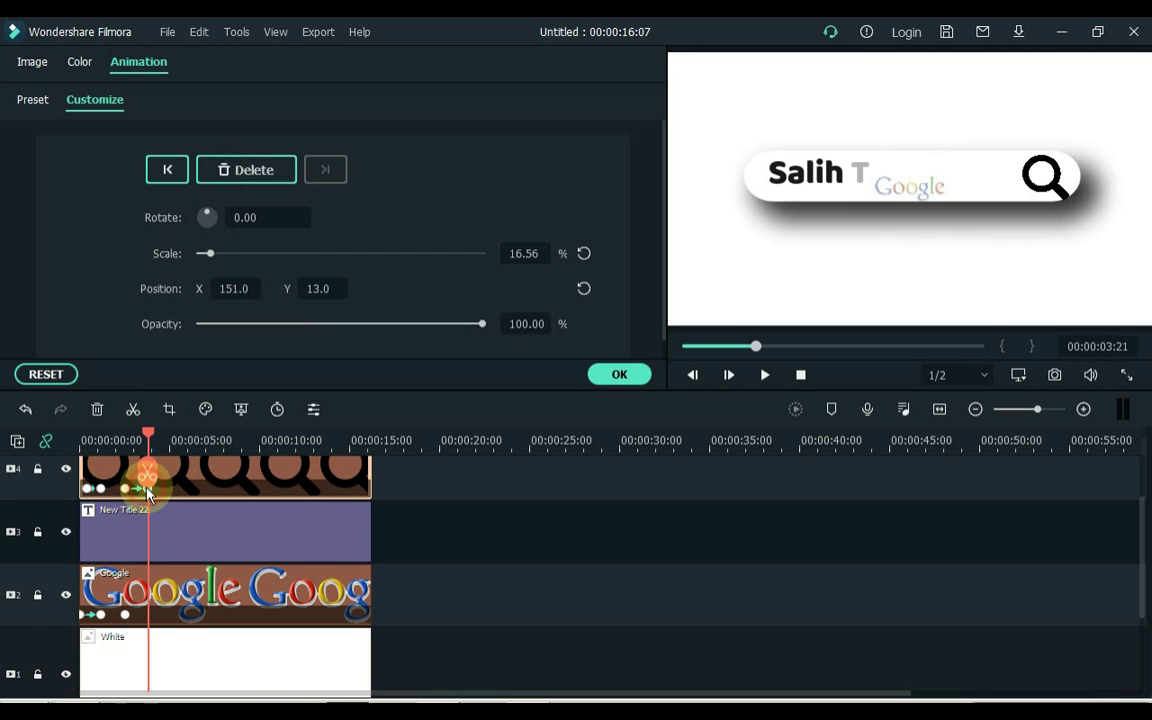
left_click(141, 585)
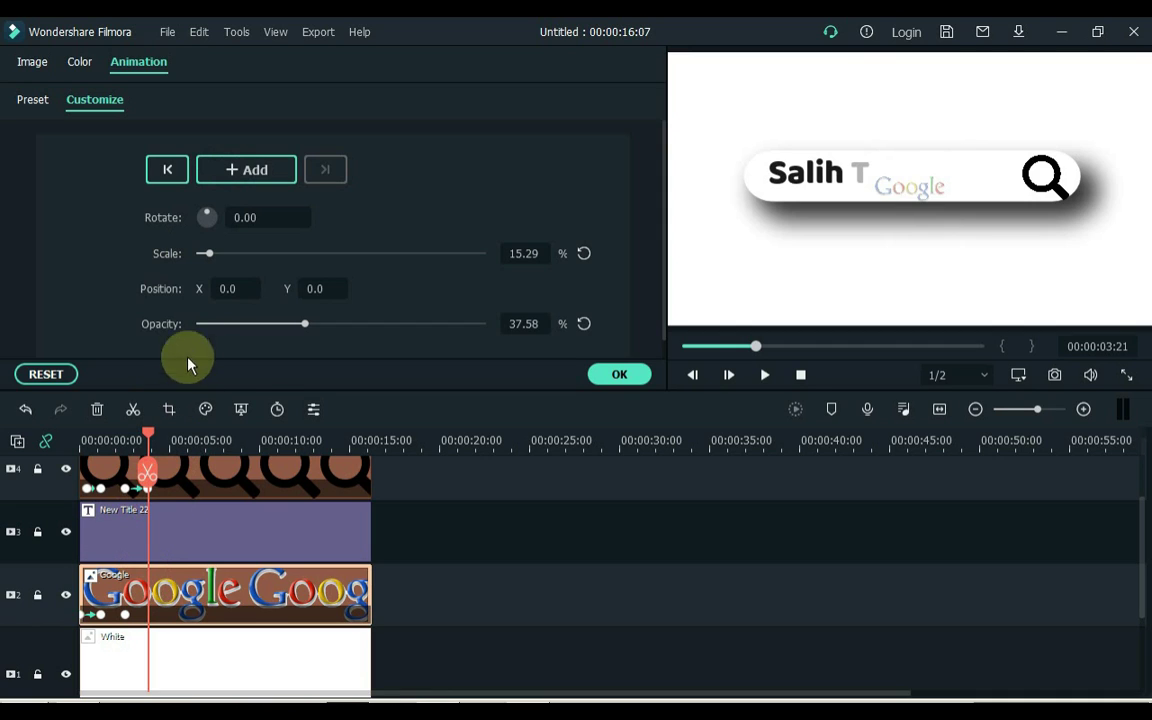
left_click(309, 288)
type("5")
left_click_drag(583, 355, 617, 355)
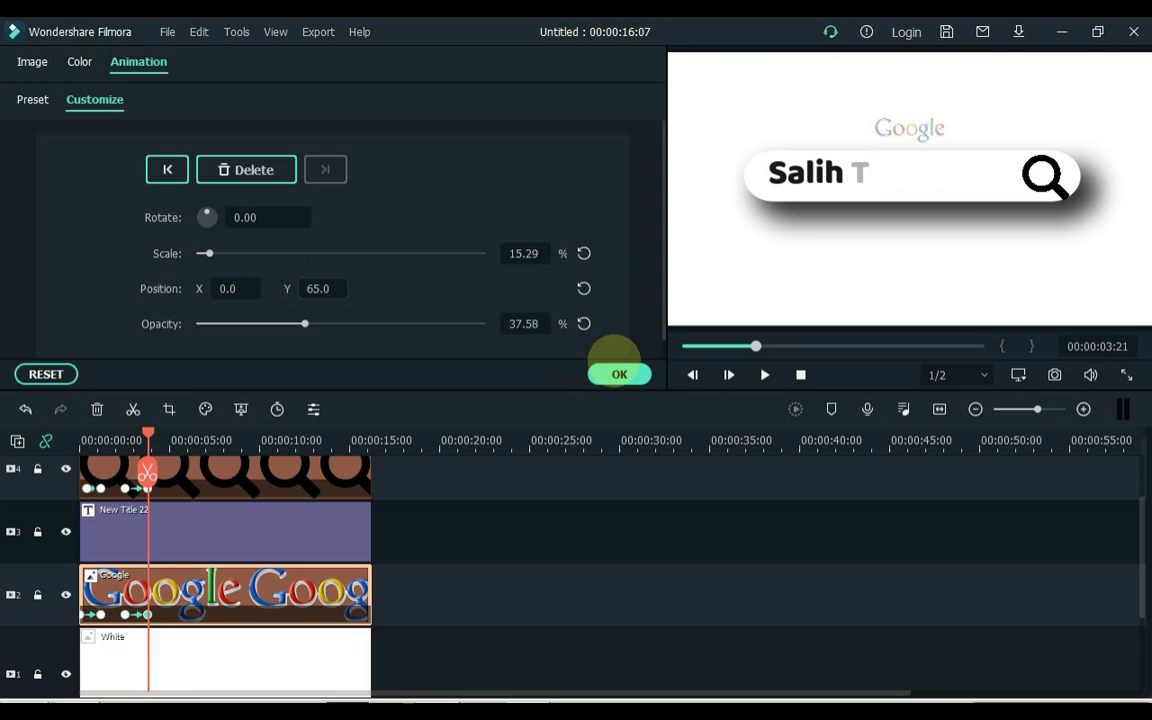
scroll(316, 288, "up", 3)
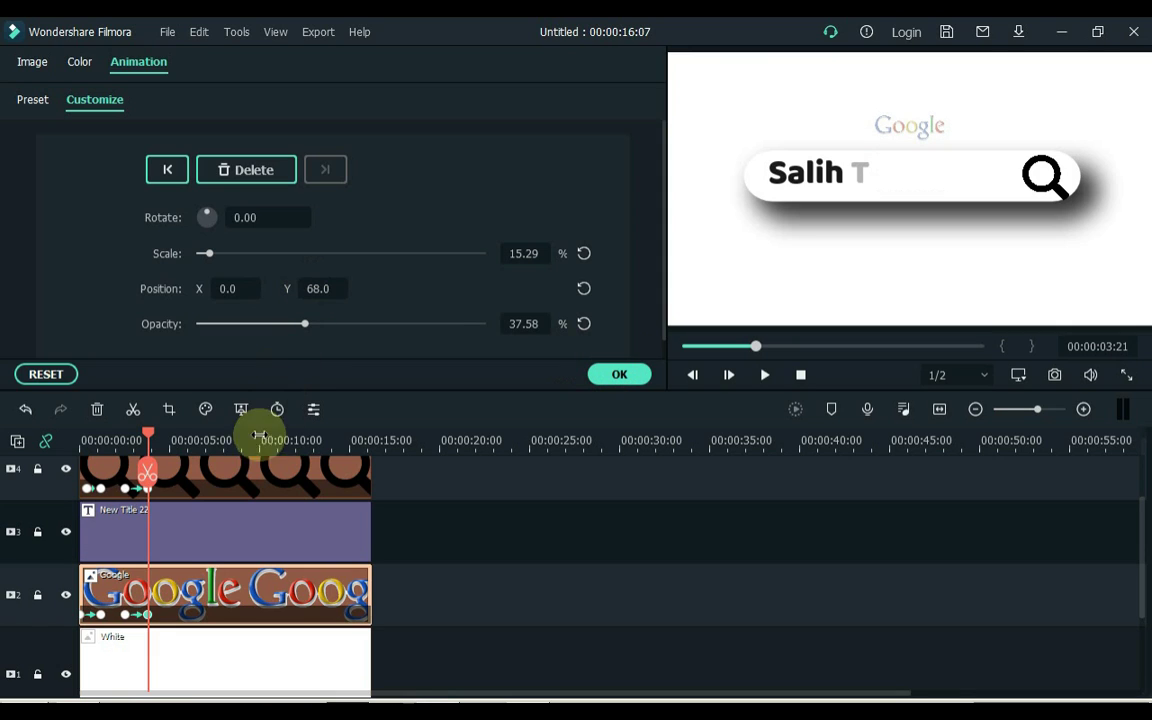
At 00:00:06:01, set the Google image's scale to about 26.75% and opacity to 100%, and play the animation from the start
left_click(188, 443)
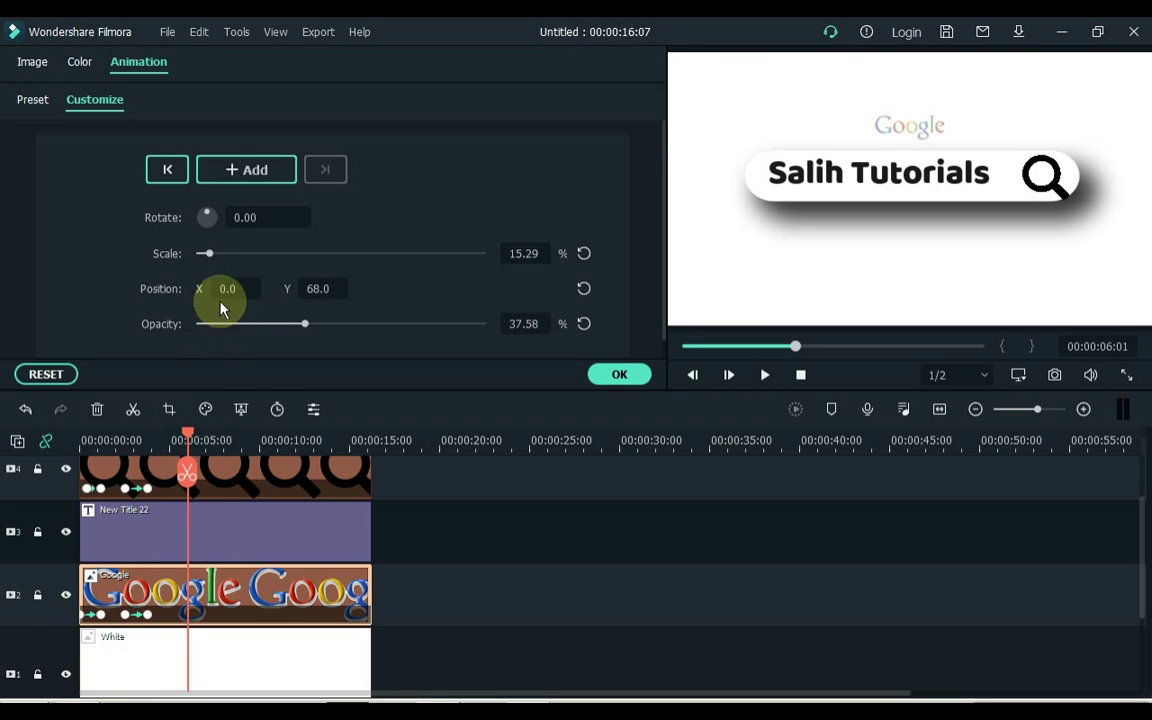
mouse_move(211, 255)
left_mouse_down()
mouse_move(229, 258)
mouse_move(221, 264)
left_mouse_up()
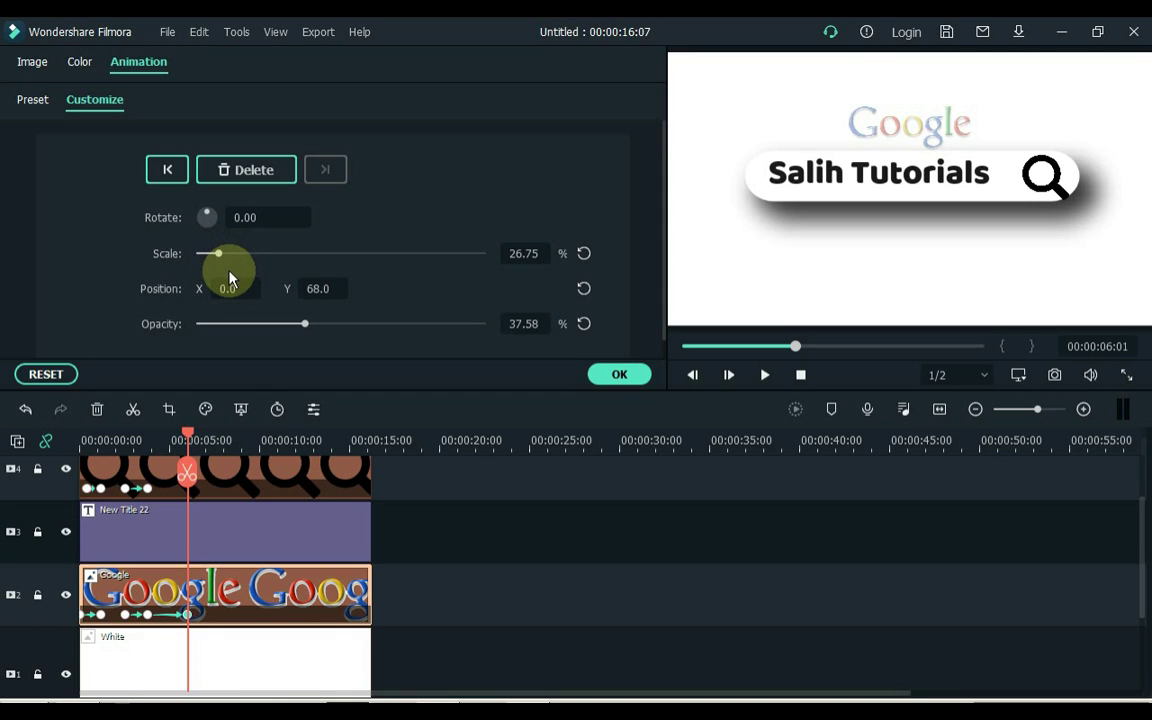
left_click_drag(306, 323, 522, 327)
key("Home")
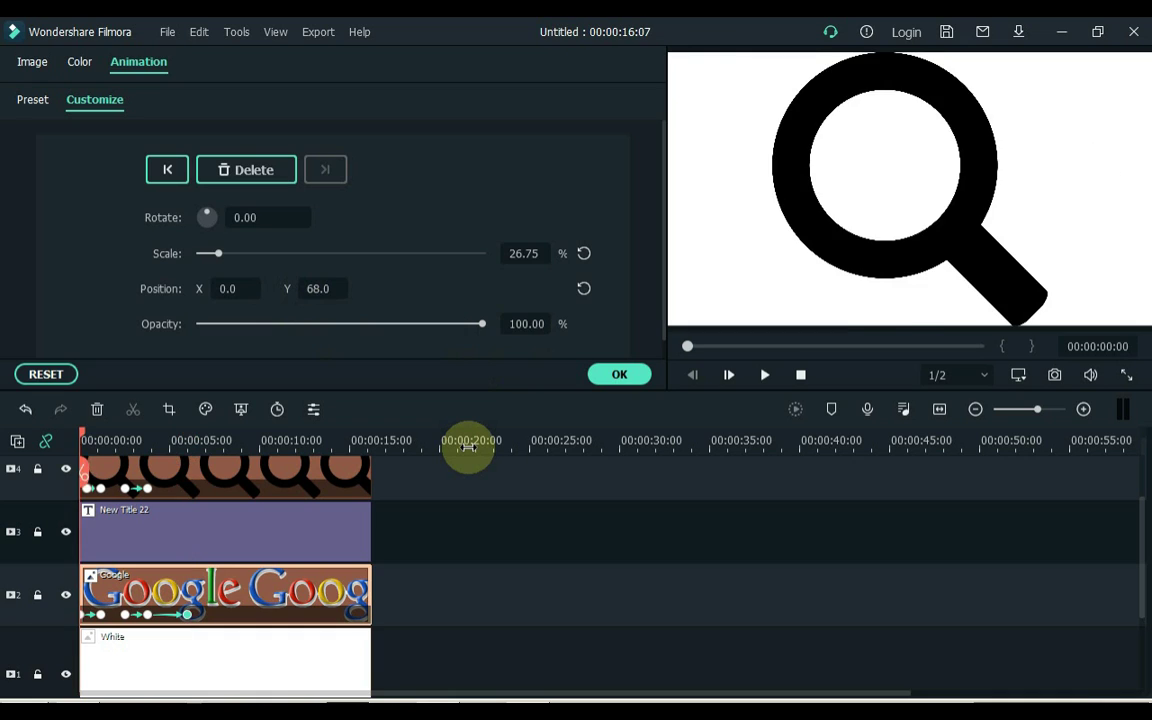
key("space")
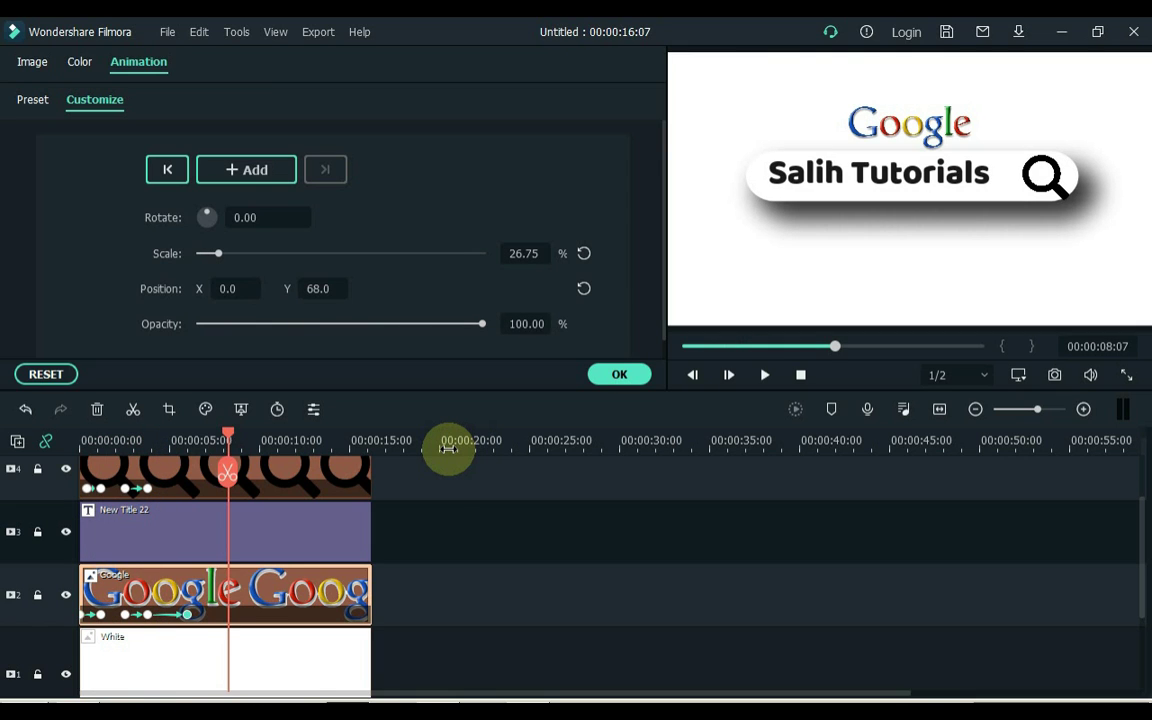
left_click(617, 378)
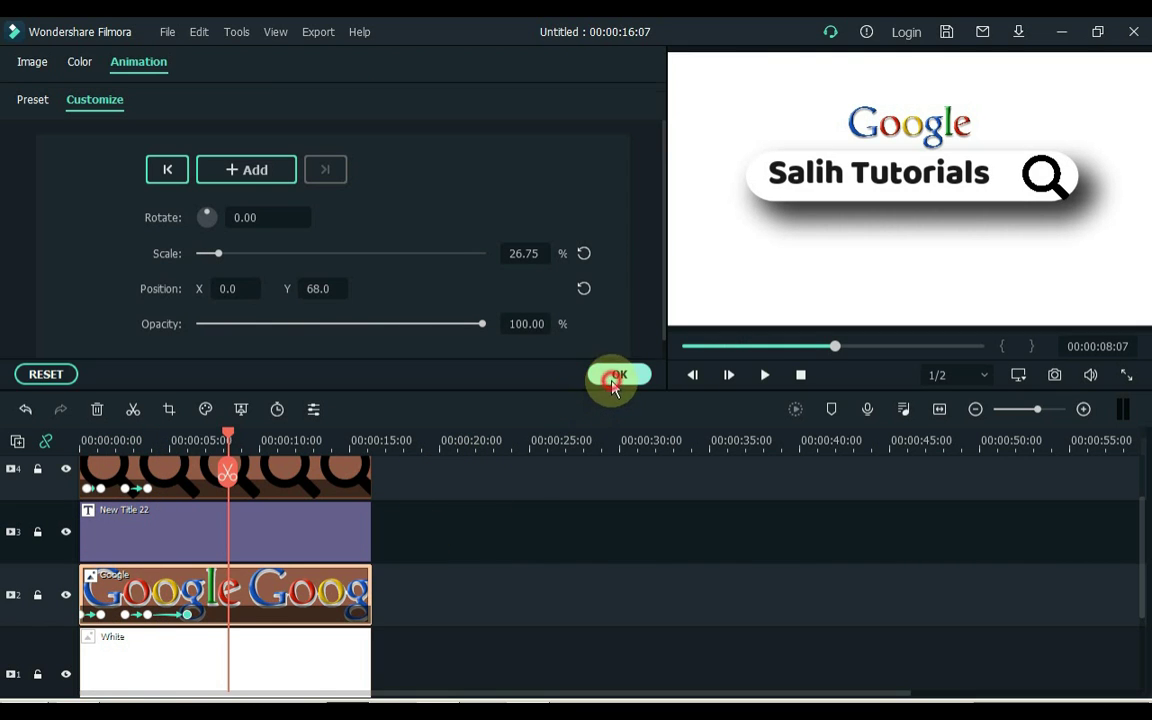
Import the Pngtree loading image and the mouse arrow image from New folder (17) into the project media
scroll(409, 545, "up", 2)
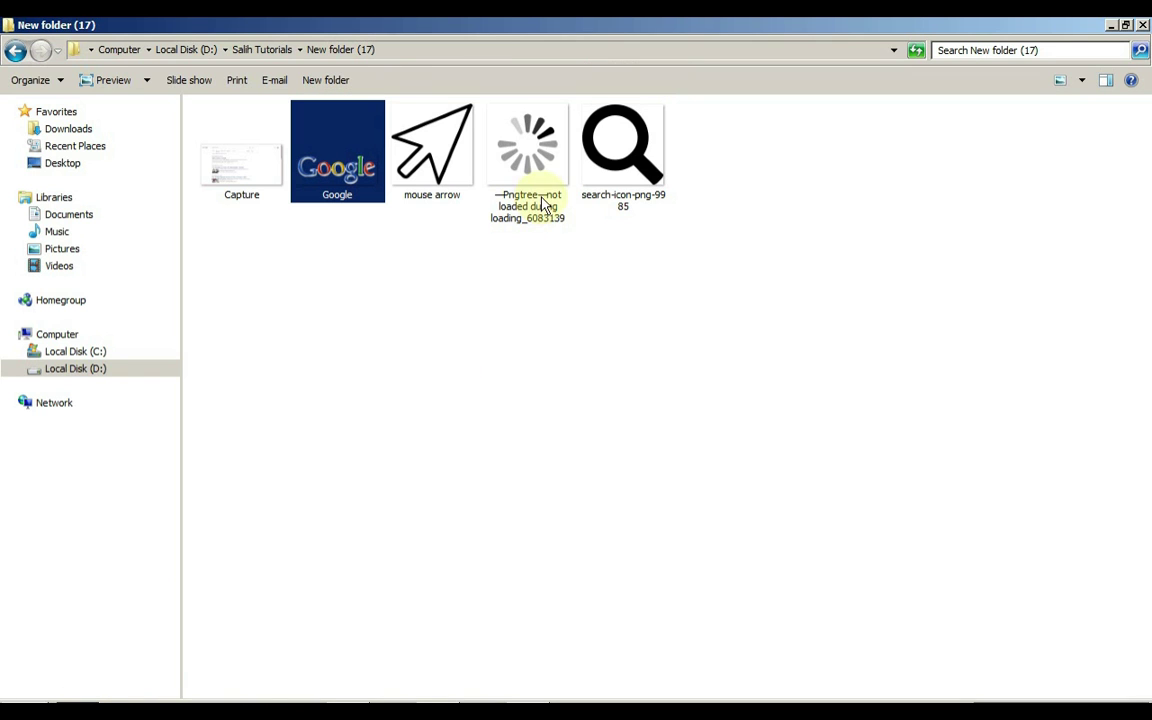
left_click(545, 204)
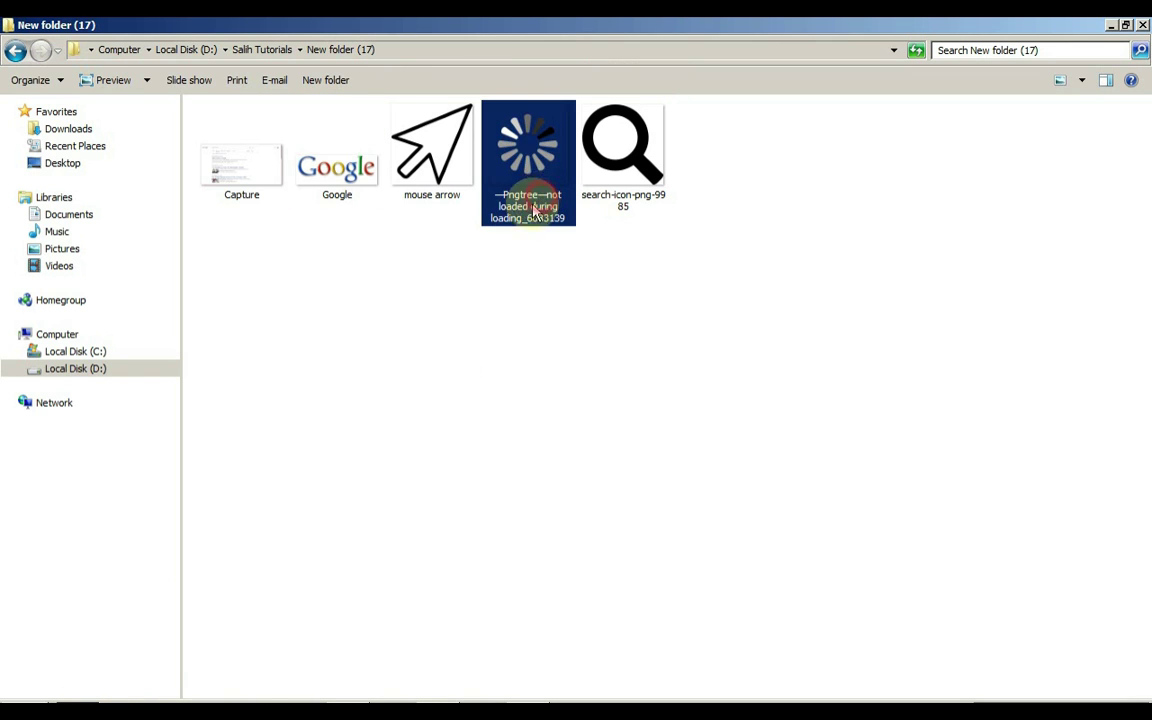
double_click(521, 157)
left_click(1025, 21)
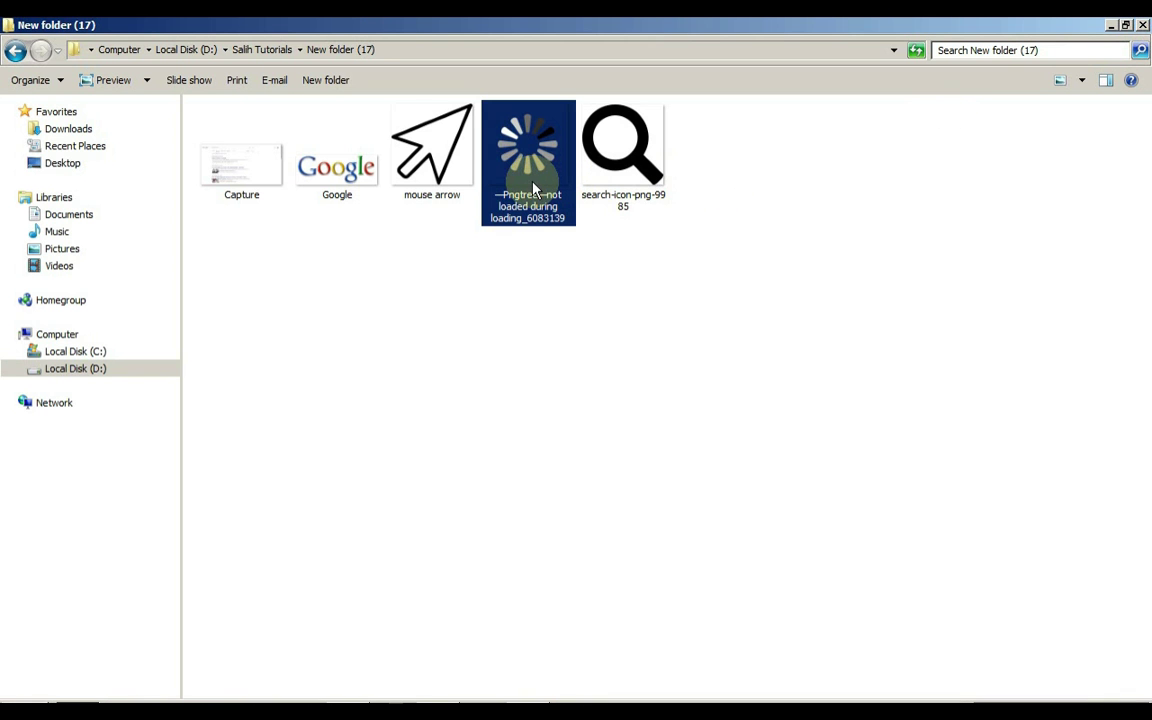
left_click(470, 176, "ctrl")
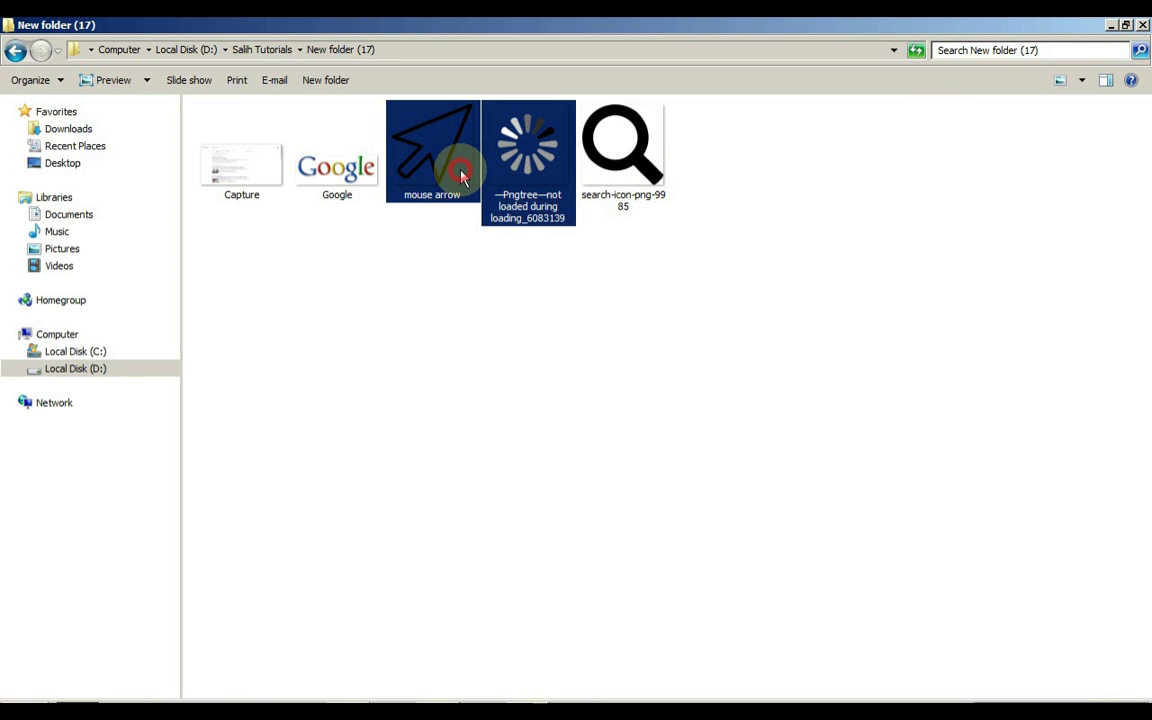
left_click_drag(533, 155, 494, 262)
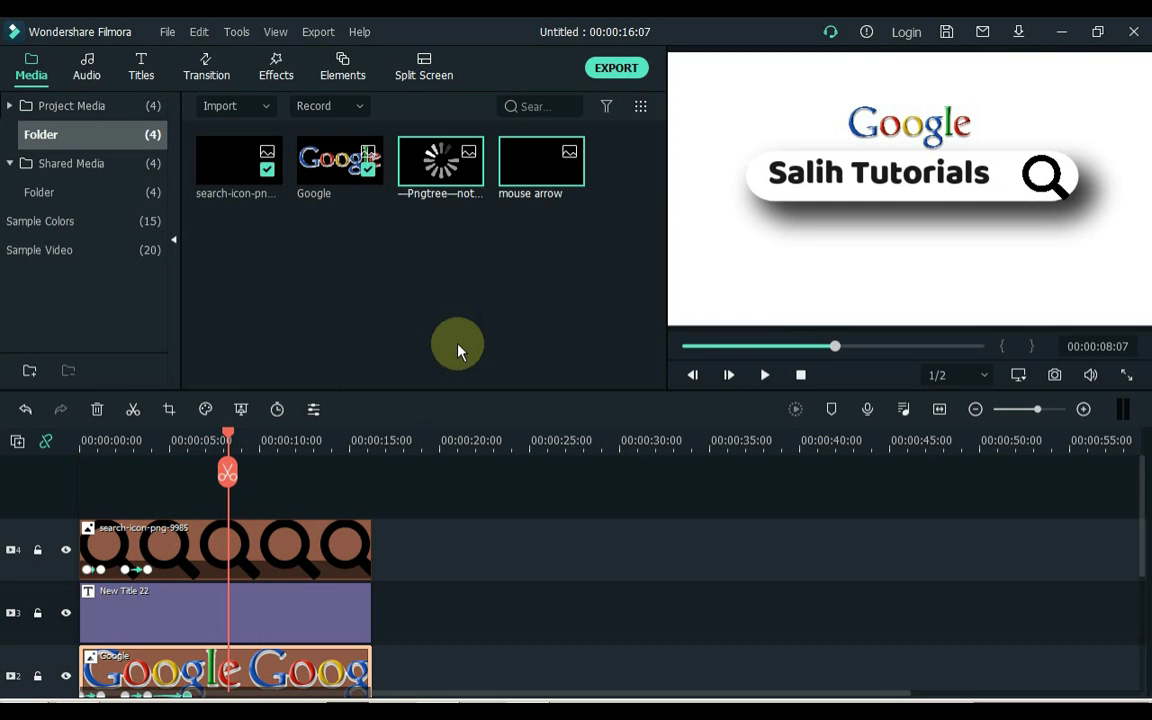
left_click(465, 482)
scroll(465, 483, "down", 1)
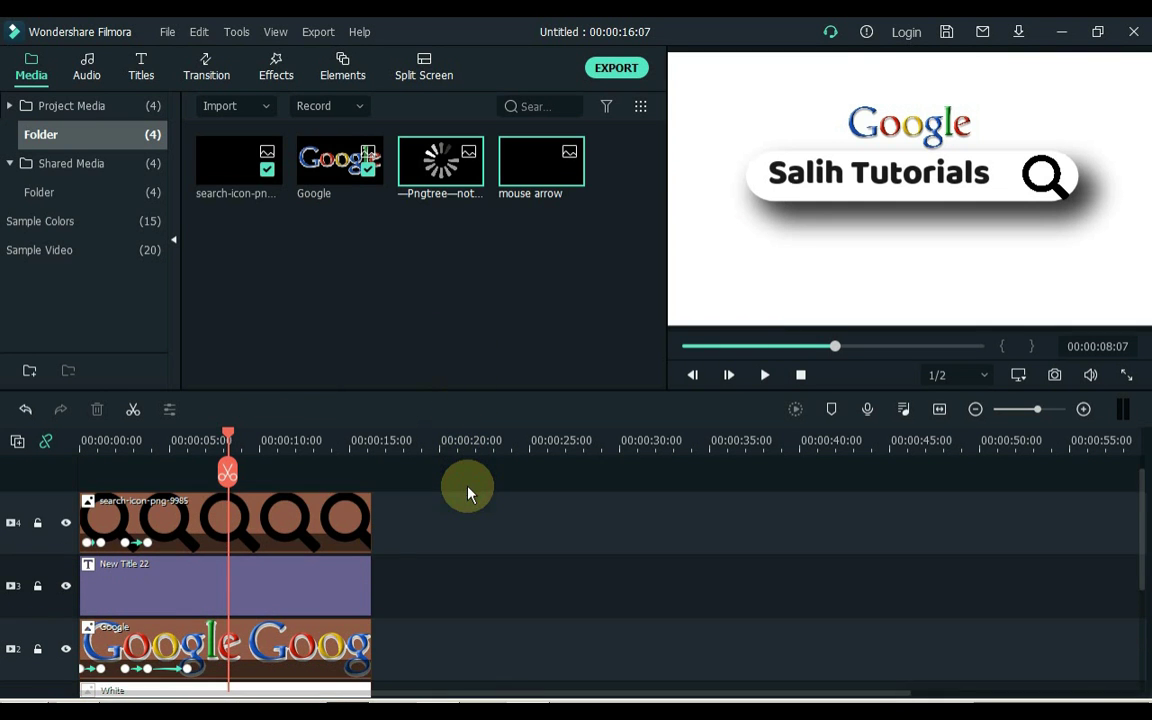
Place the loading image at 00:00:06:17 on video track 5, above the search icon clip
left_click(146, 440)
key("space")
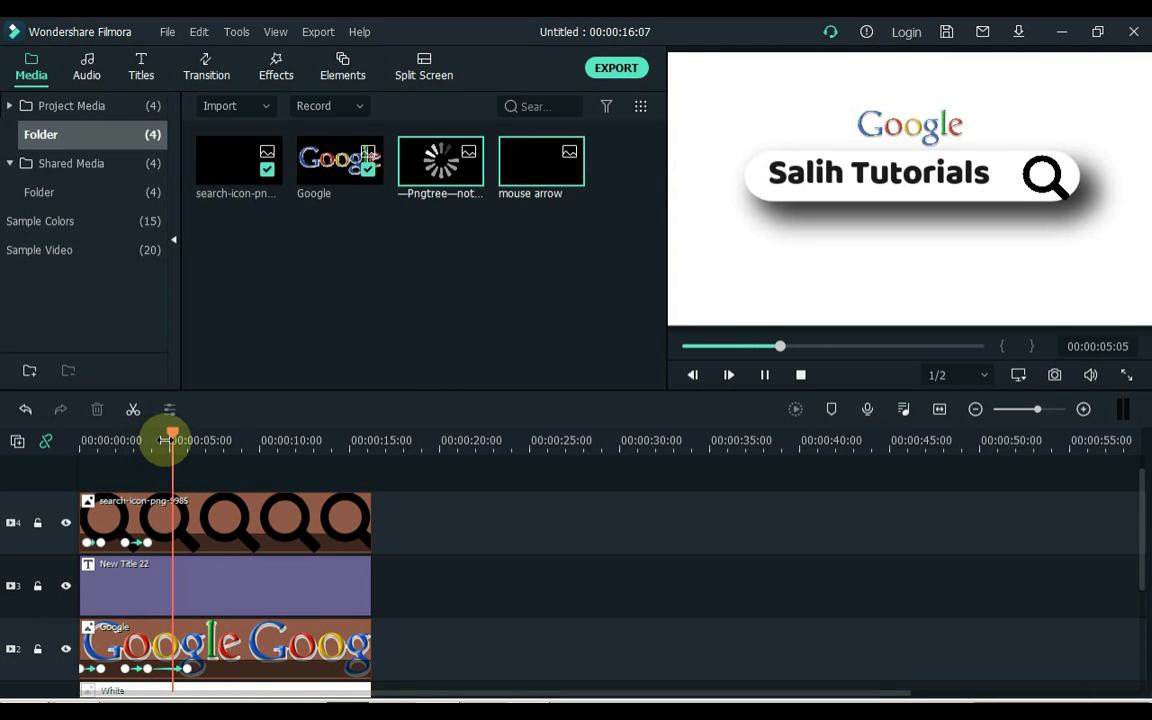
key("space")
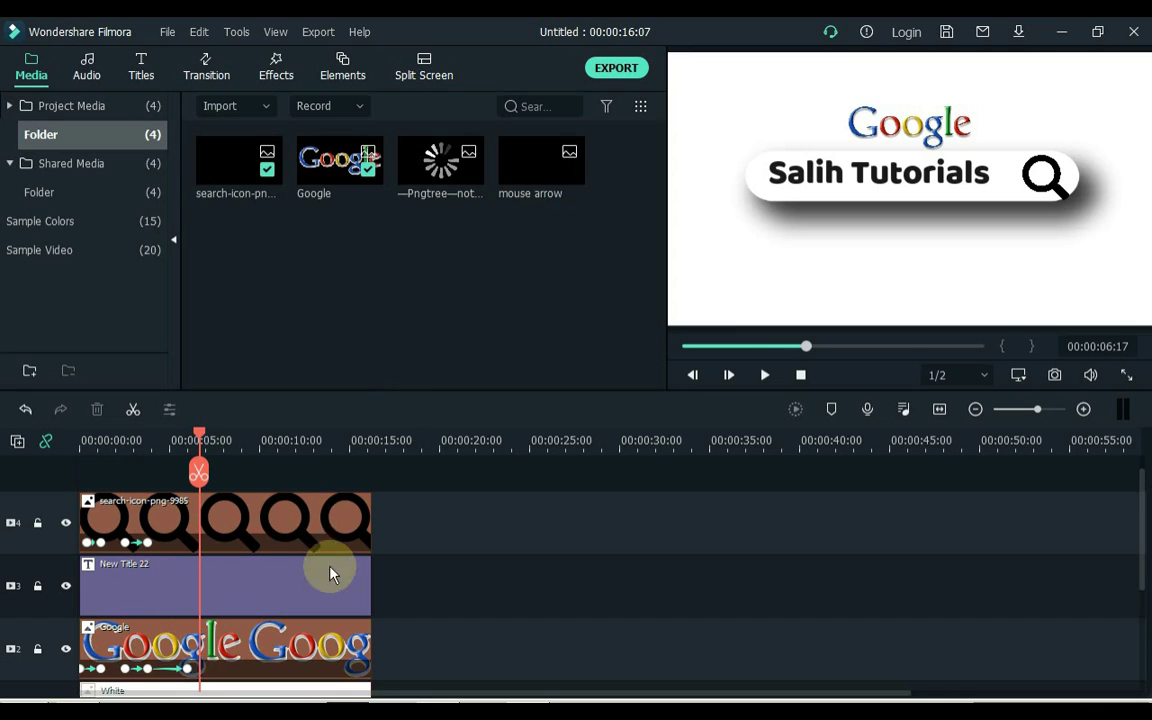
scroll(325, 545, "up", 1)
left_click(435, 183)
left_click_drag(435, 183, 238, 528)
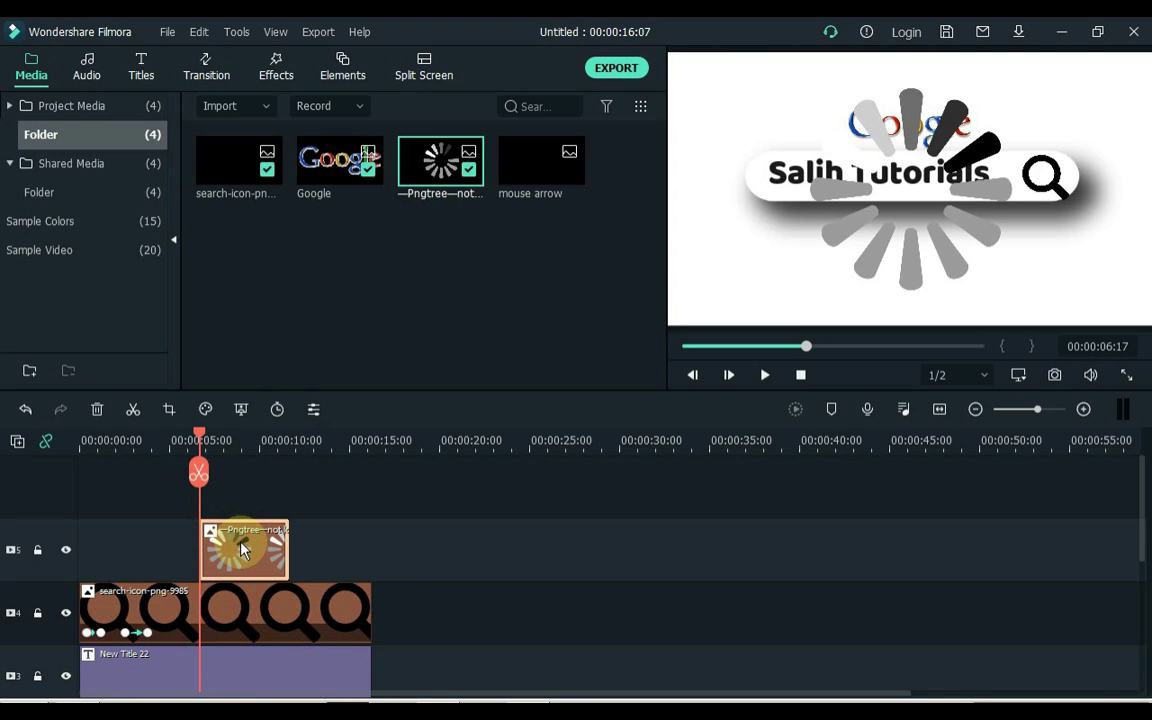
At 00:00:06:17, scale the loading image to about 25.48% and position it over the search icon at X 151.0, Y 13.0
double_click(241, 549)
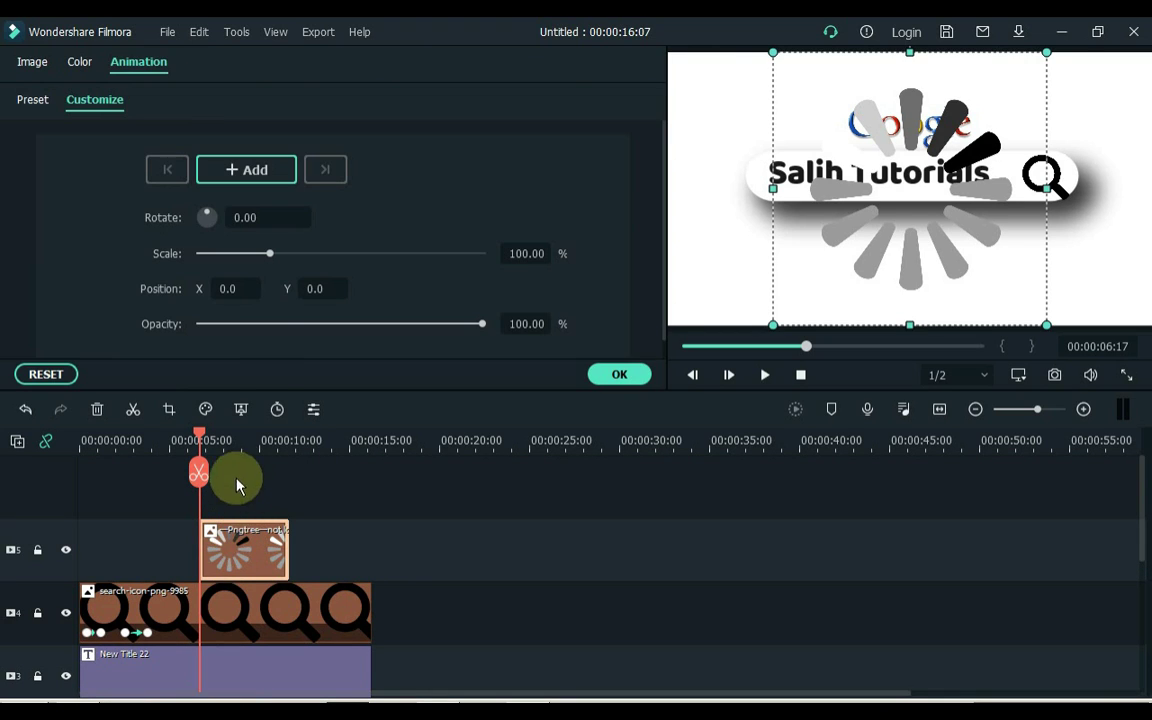
left_click_drag(252, 260, 220, 277)
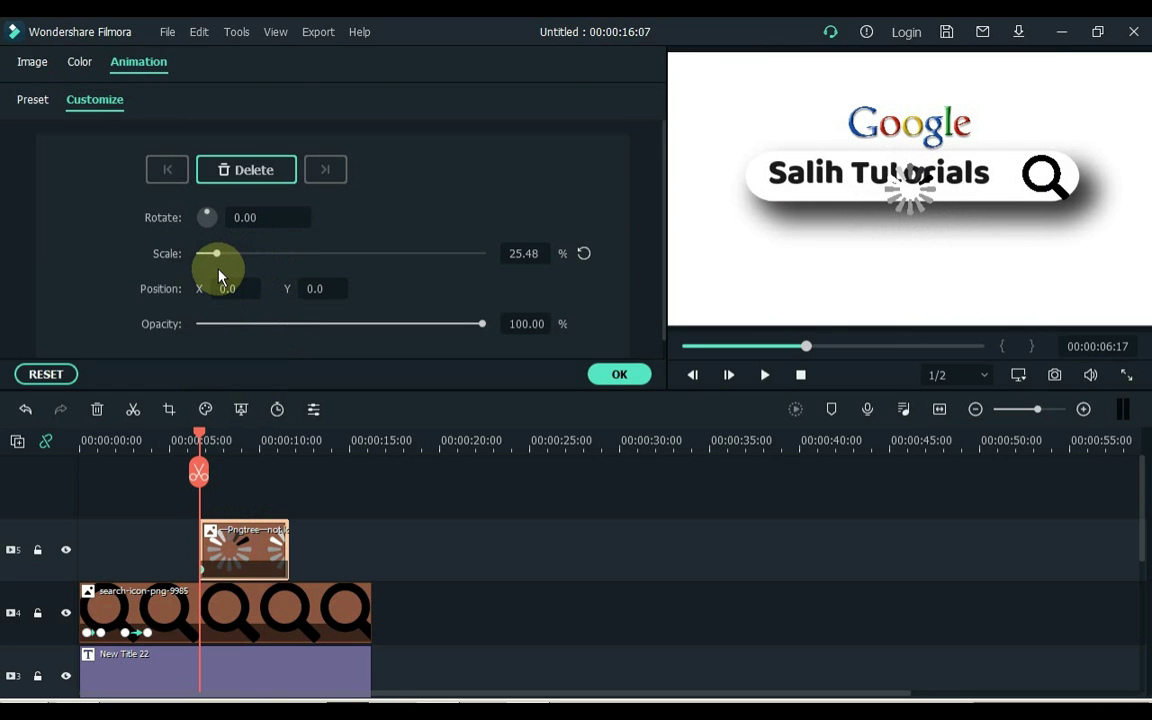
left_click(908, 218)
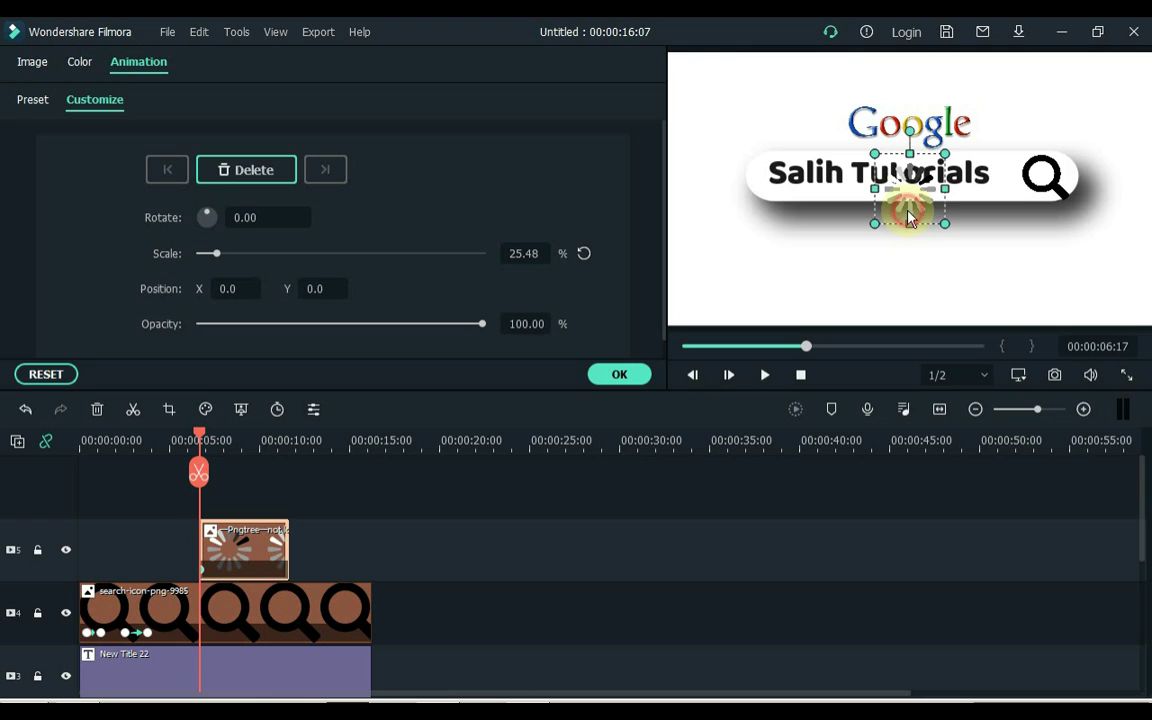
left_click_drag(897, 150, 1025, 148)
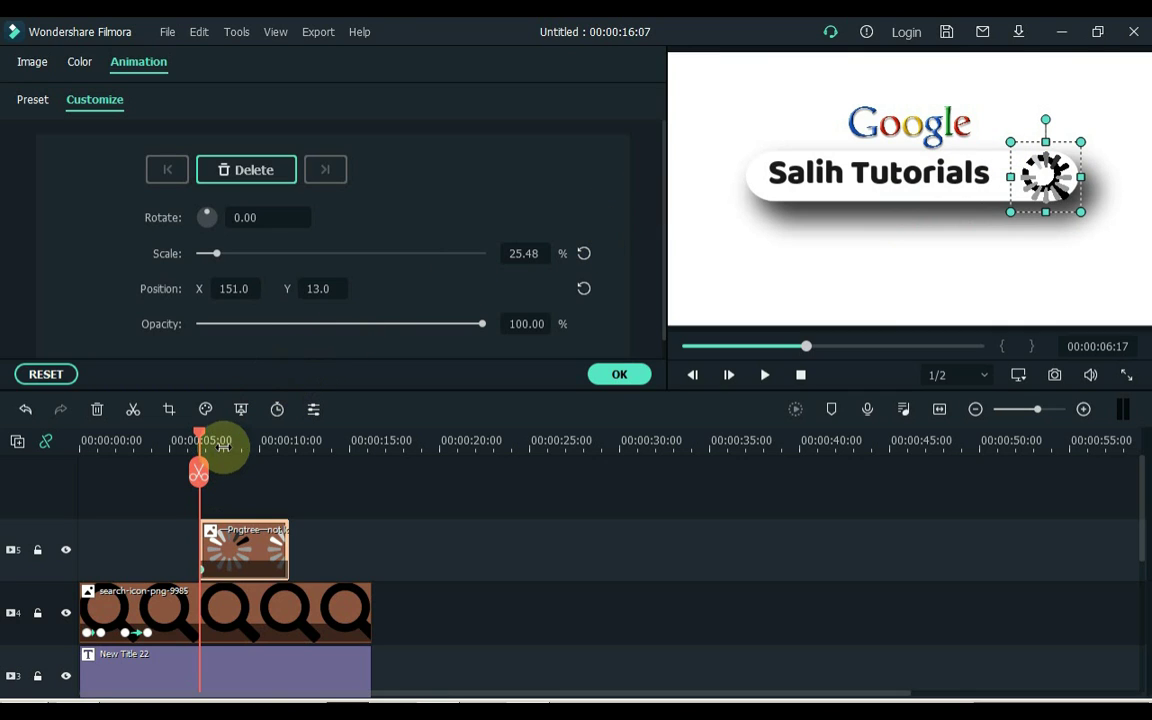
At 00:00:07:20, set the loading image's scale to about 47.13% and opacity to 0%, and play back its animation
left_click(219, 440)
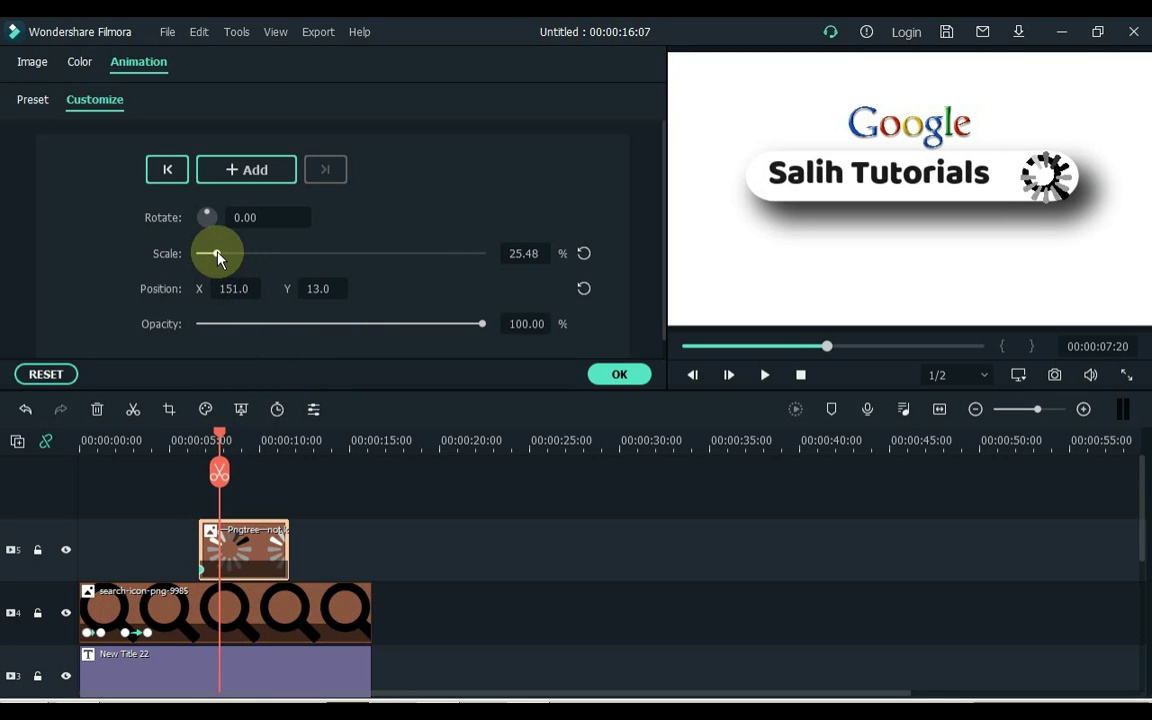
left_click_drag(217, 255, 234, 256)
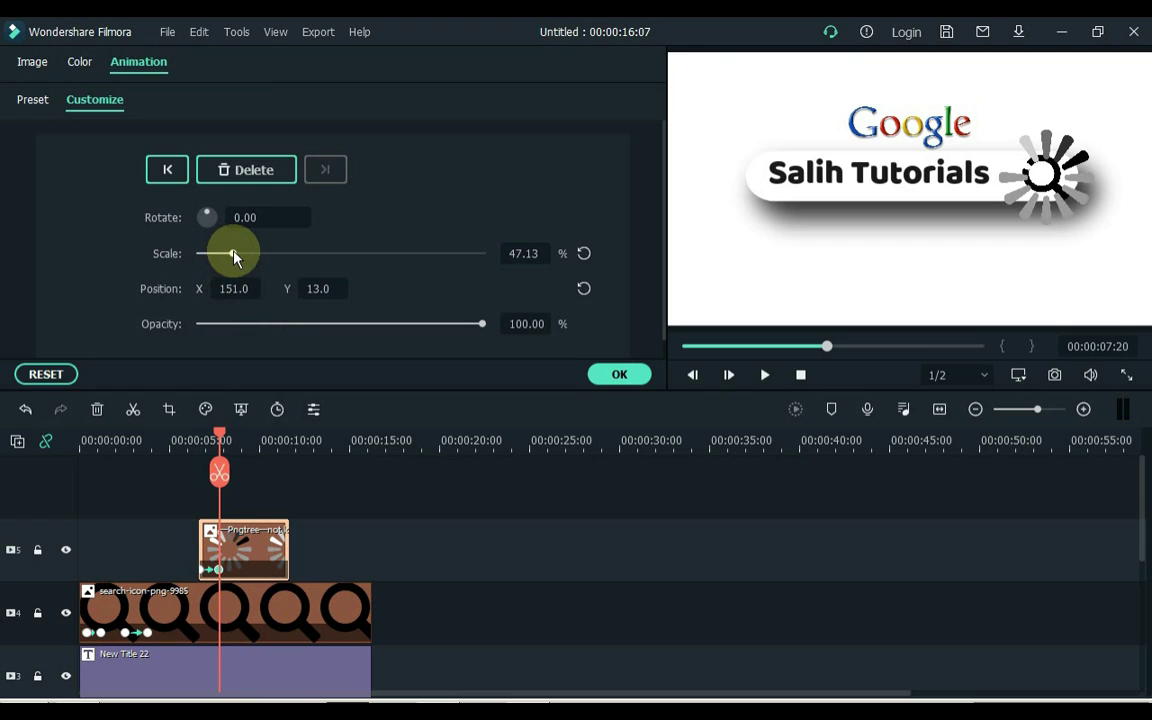
left_click_drag(238, 330, 188, 324)
left_click(193, 438)
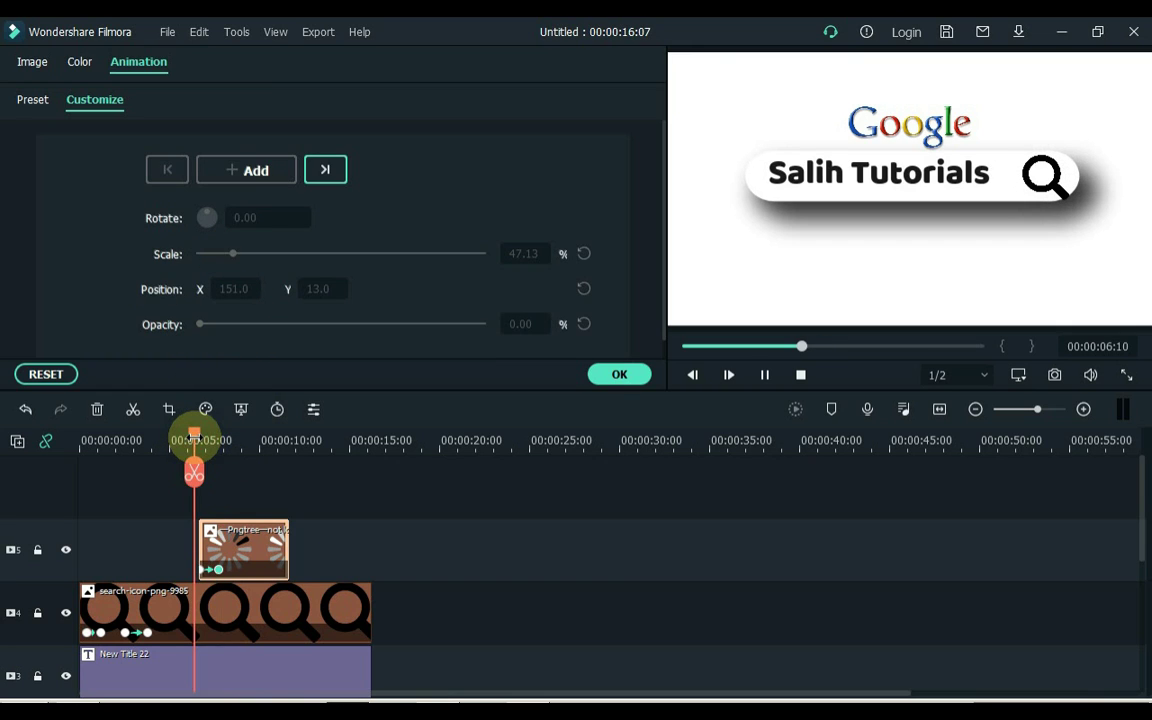
key("space")
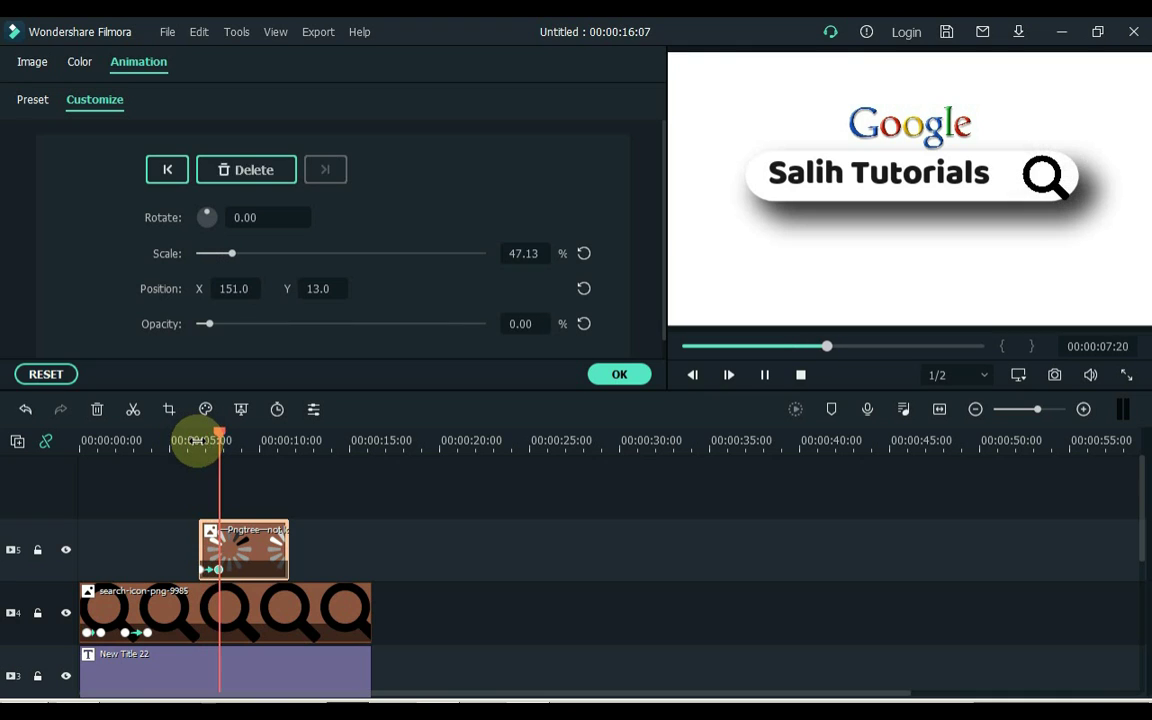
key("space")
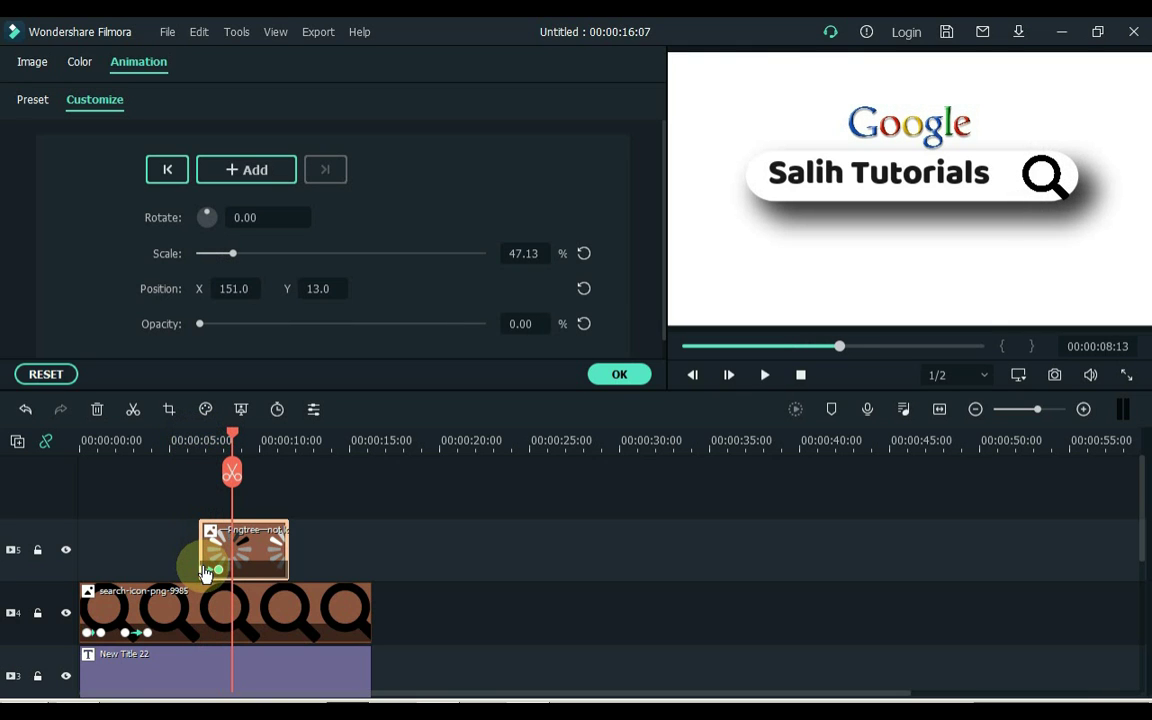
left_click(612, 378)
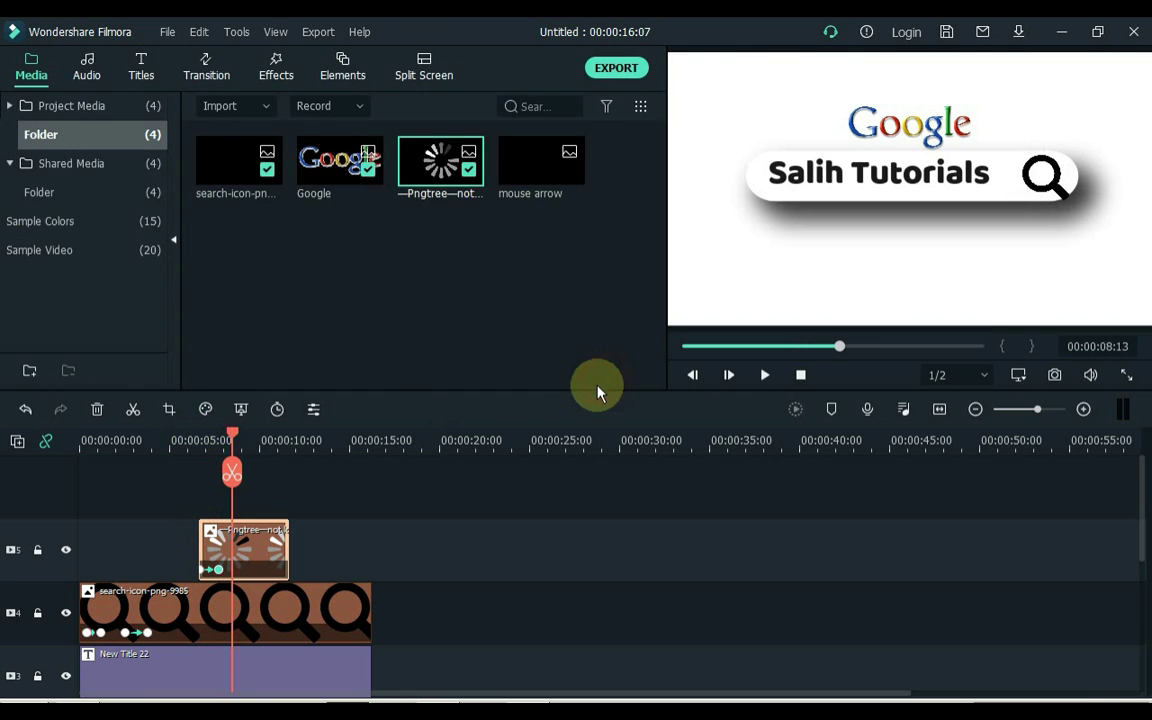
Place the mouse arrow image on video track 6, aligned with the start of the loading image clip
left_click_drag(530, 165, 201, 465)
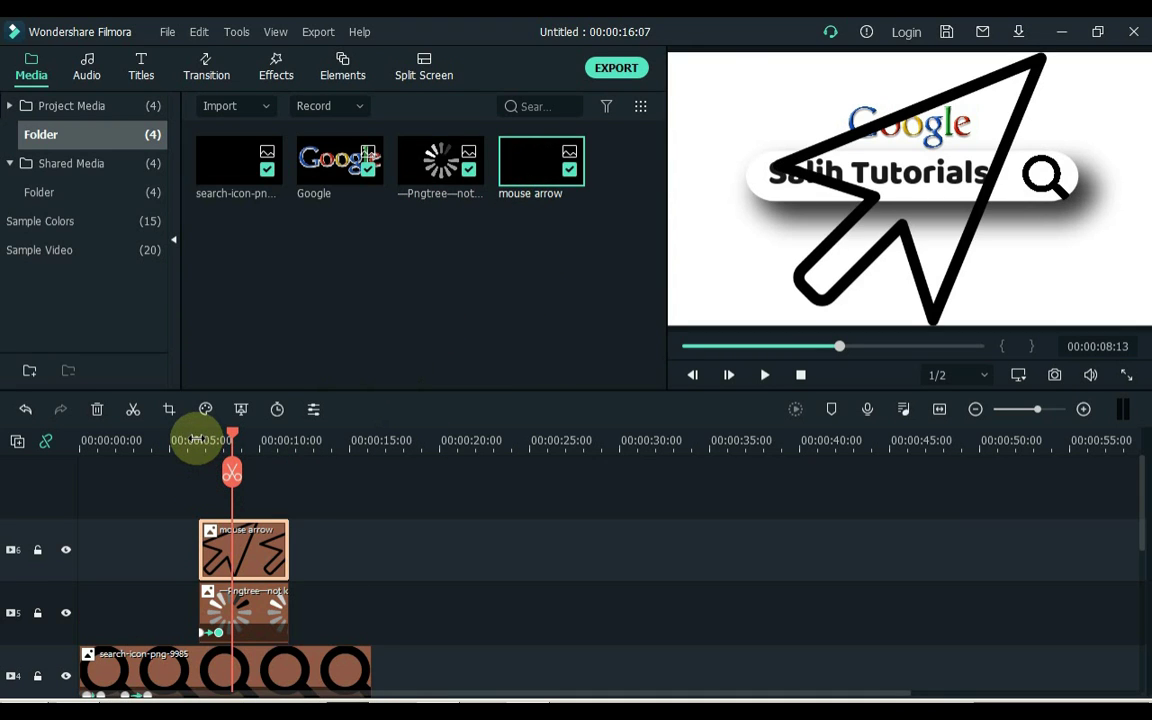
Start the mouse arrow clip at 00:00:05:21 on track 6 and extend its end to match the loading image clip's end
left_click(190, 443)
left_click_drag(216, 549, 229, 568)
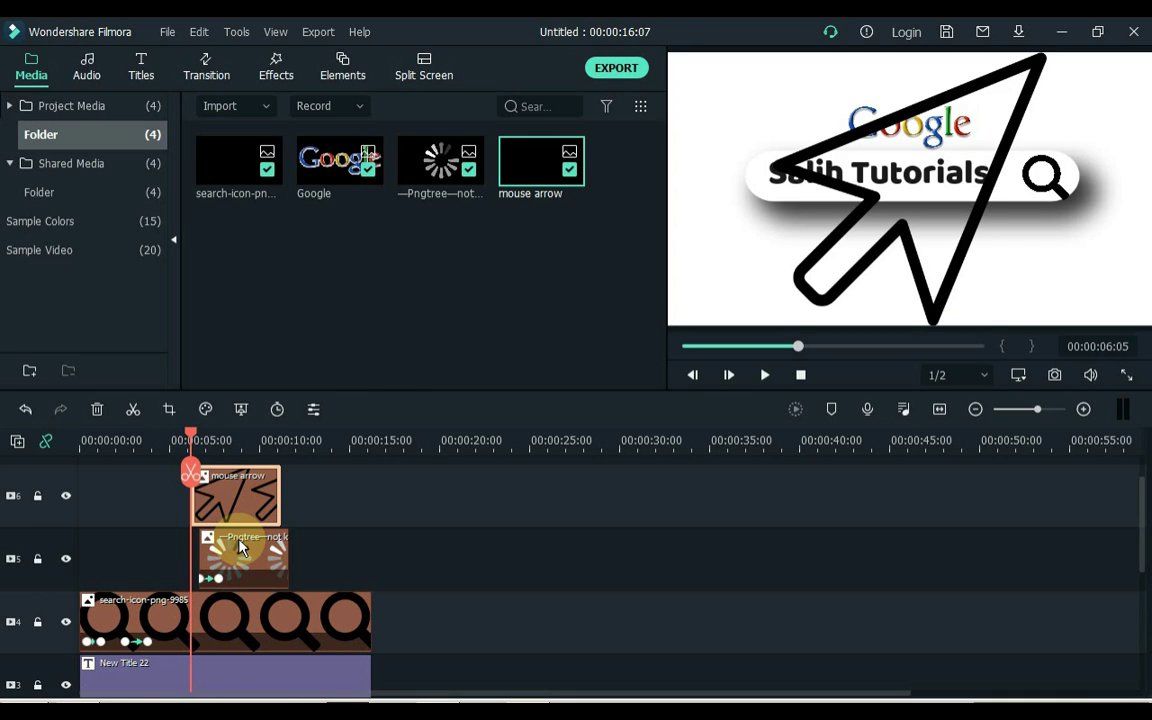
left_click(184, 440)
left_click_drag(196, 485, 188, 486)
left_click_drag(273, 485, 288, 486)
Keyframe the mouse arrow at 00:00:05:21 with scale 26.75% and position X -18.0, Y -111.4, below the search bar
double_click(248, 487)
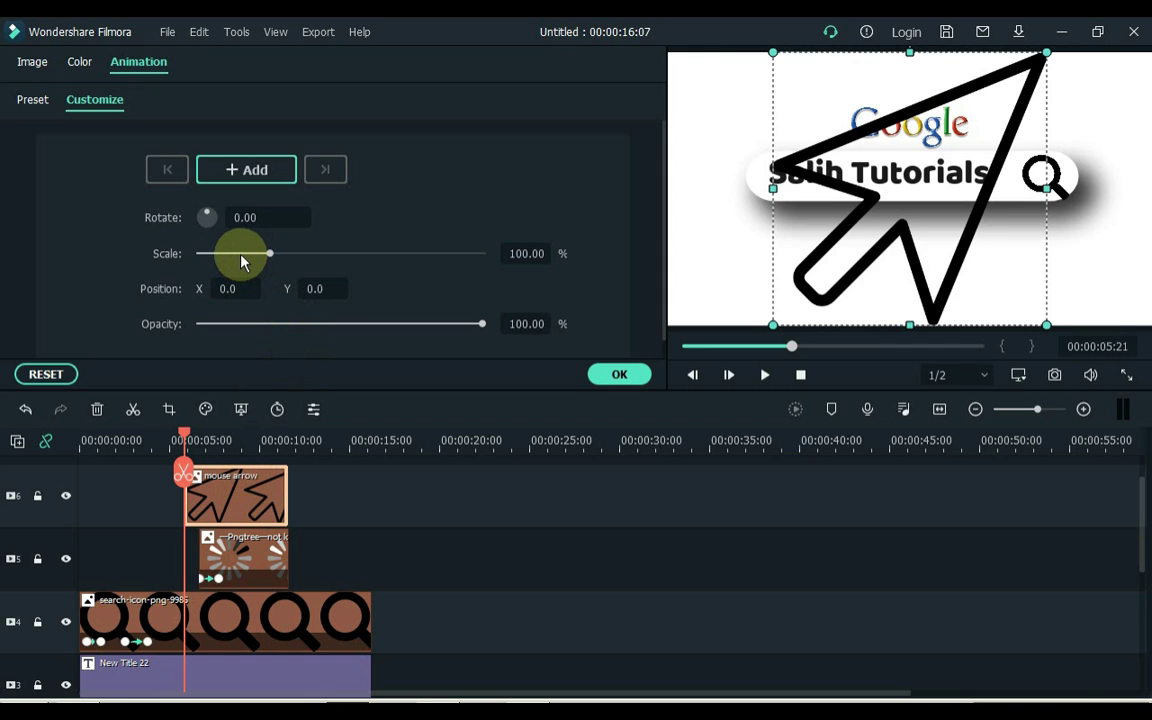
left_click_drag(241, 257, 220, 265)
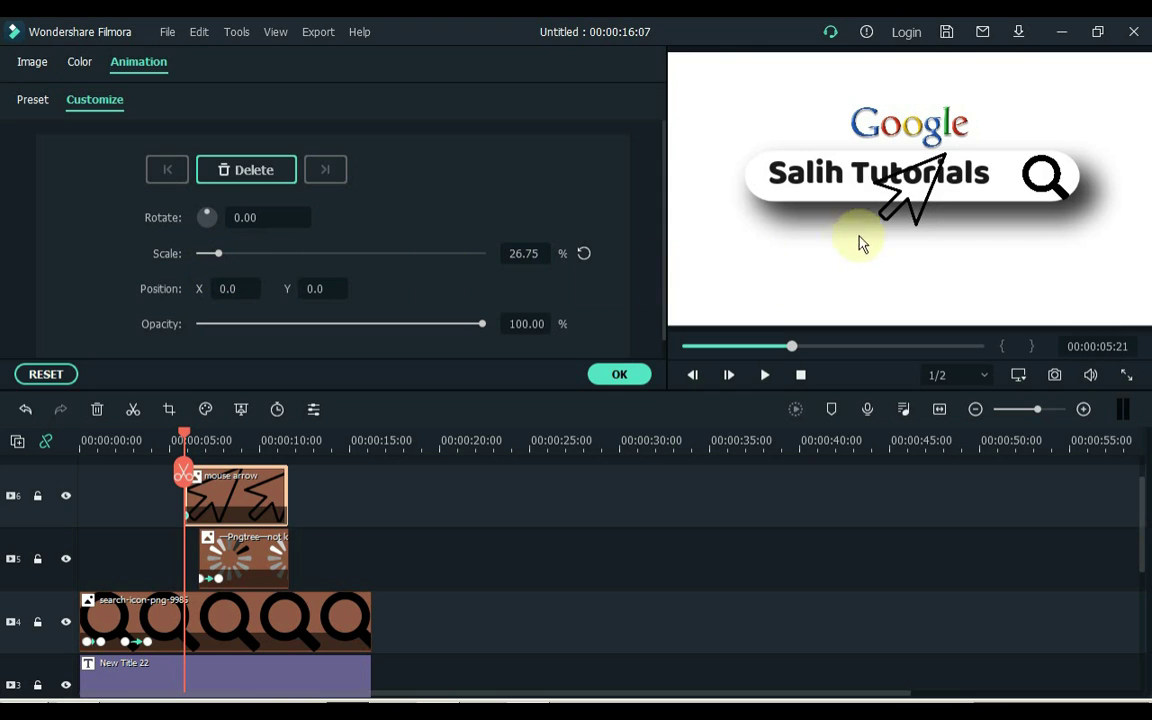
left_click_drag(900, 196, 914, 252)
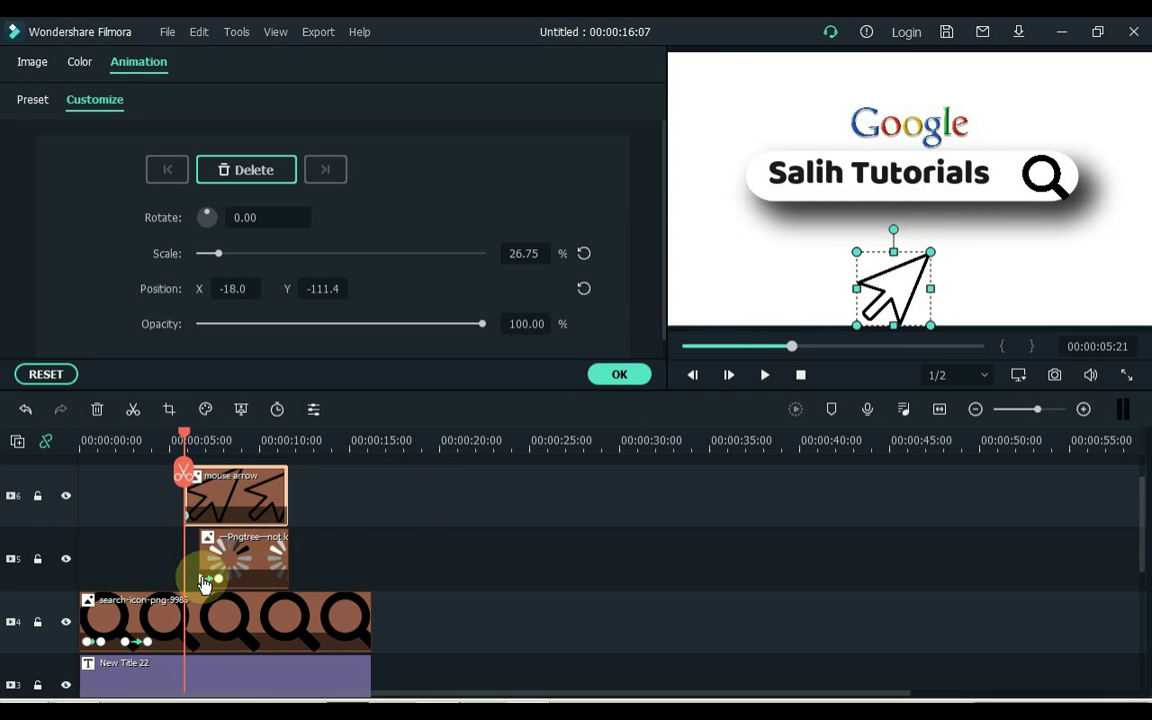
Add a mouse arrow keyframe at 00:00:06:17 with position X 113.0, Y -12.0 over the search icon, play it back and apply the animation
left_click(206, 556)
left_click(238, 514)
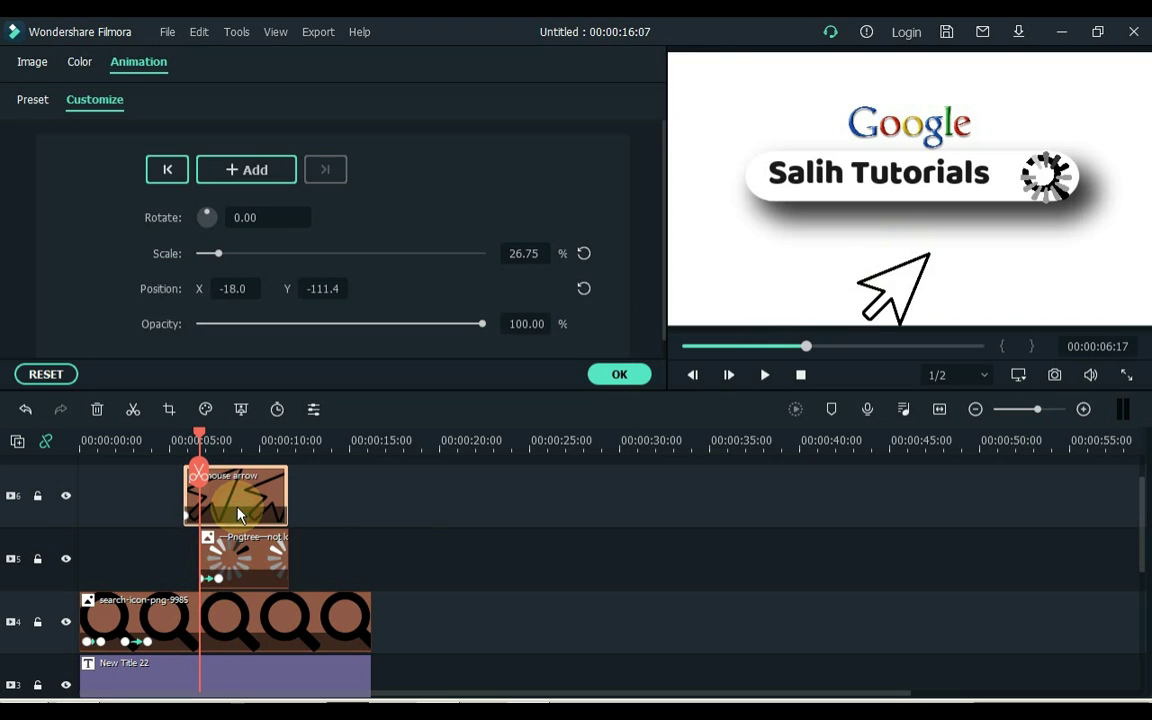
left_click(897, 281)
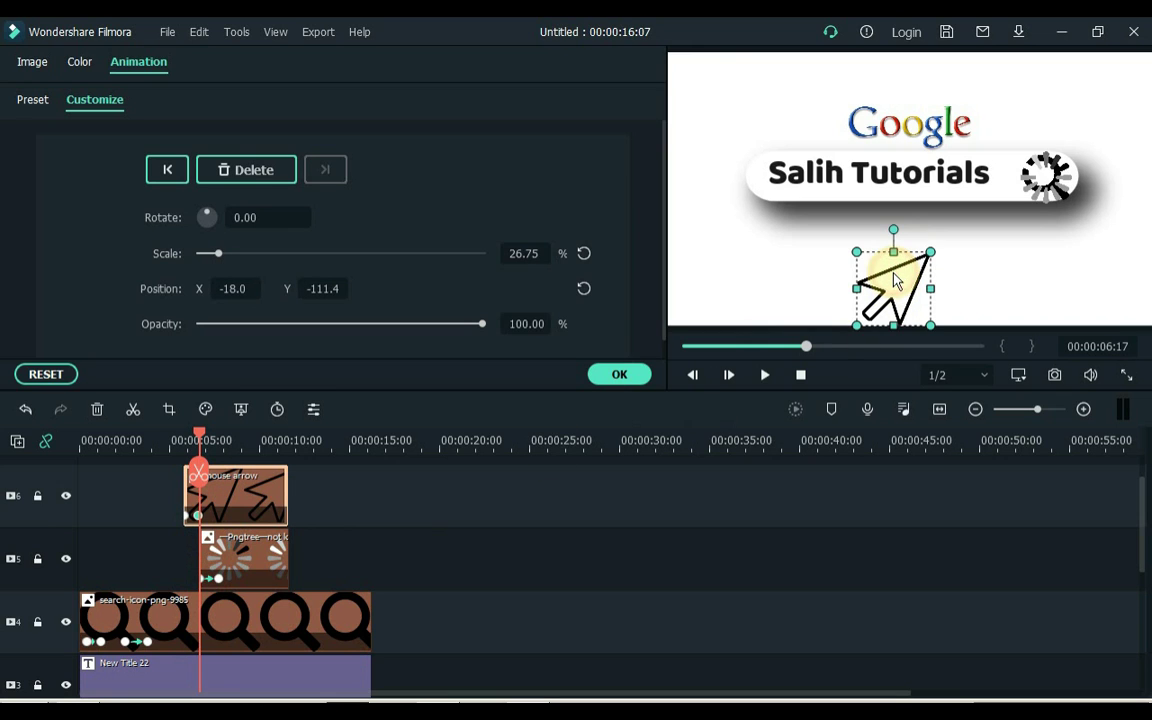
left_click_drag(908, 250, 1032, 172)
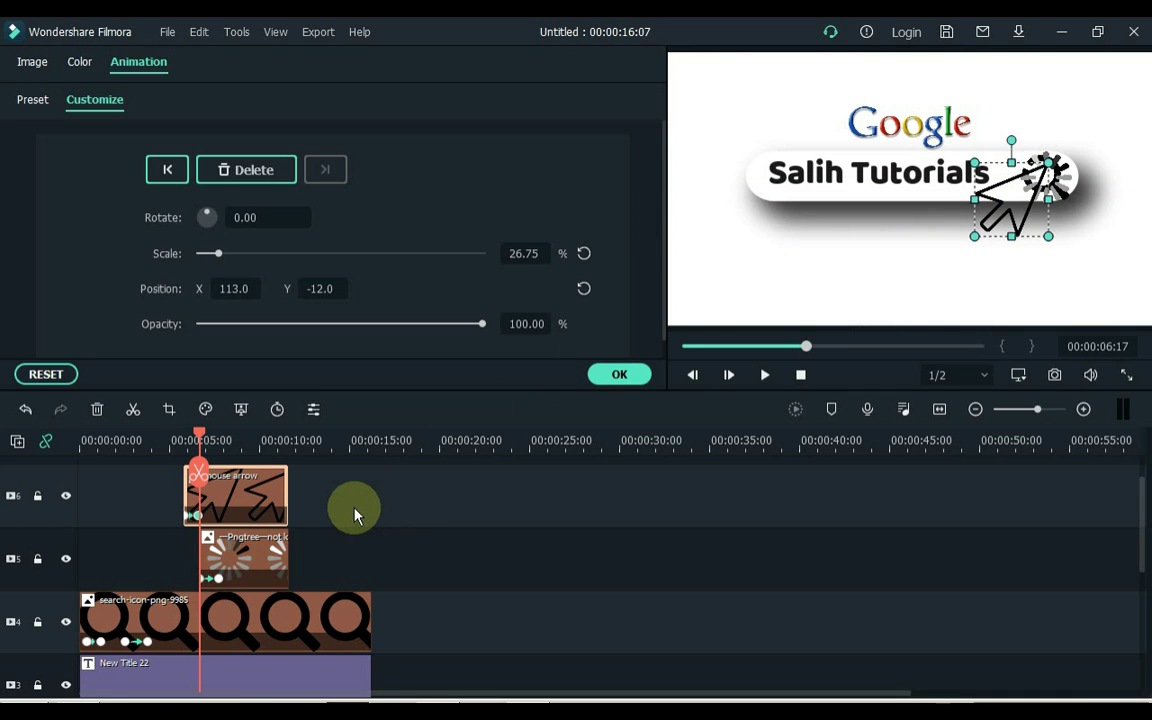
left_click(180, 438)
key("space")
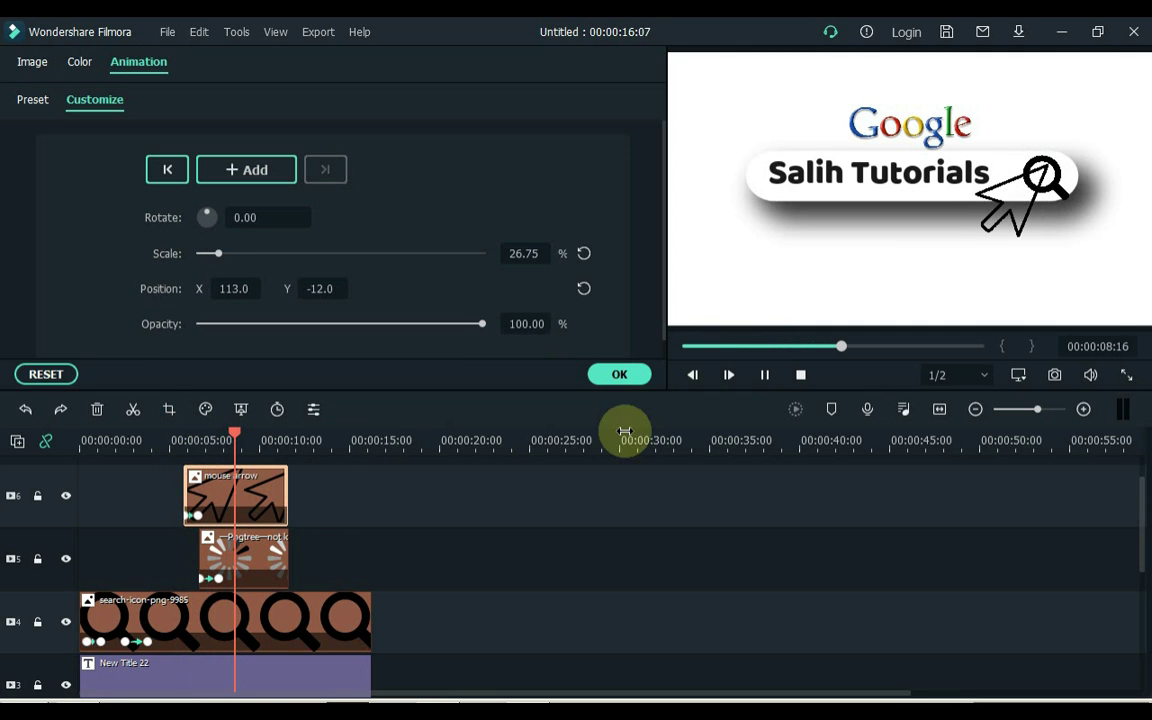
left_click(621, 379)
Switch to File Explorer and examine the Capture image from New folder (17) in Windows Photo Viewer
left_click(435, 514)
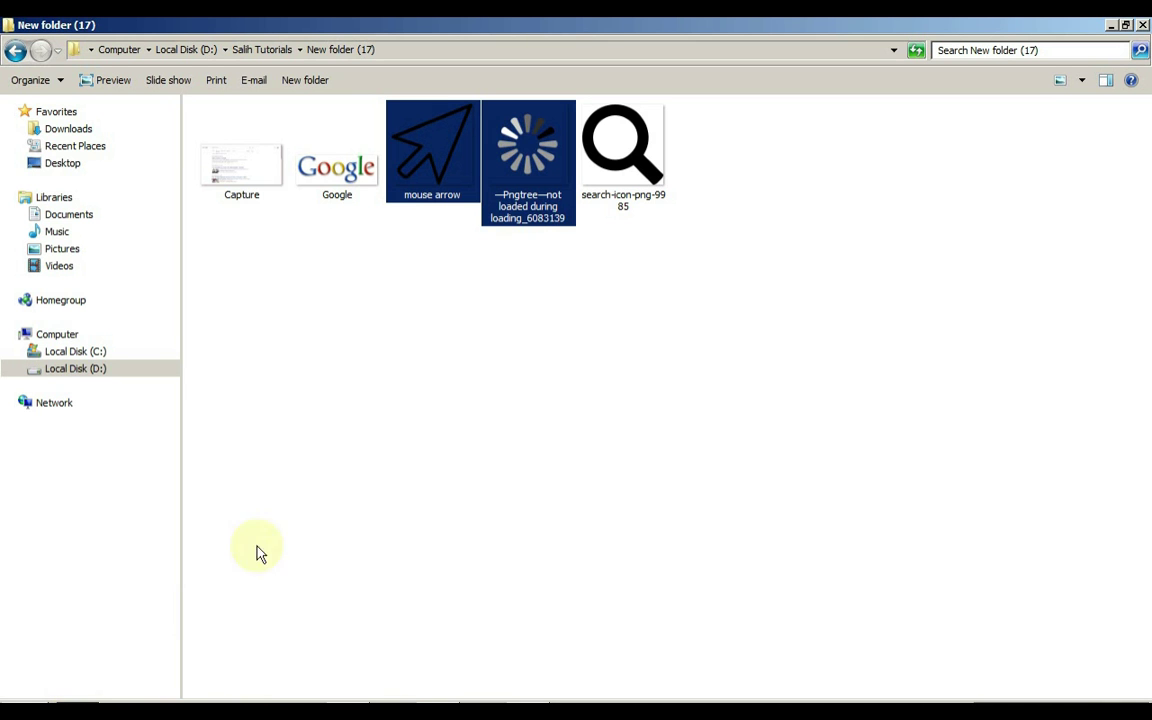
left_click(298, 216)
left_click(220, 170)
double_click(222, 172)
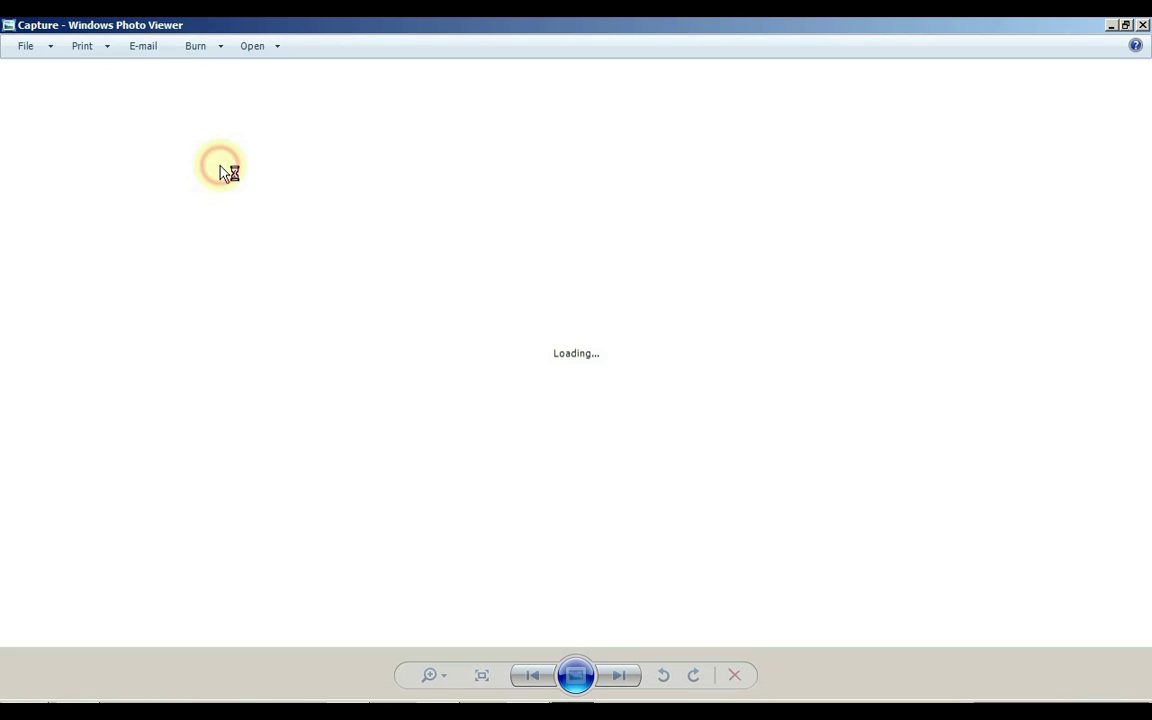
scroll(275, 288, "up", 2)
scroll(272, 288, "down", 2)
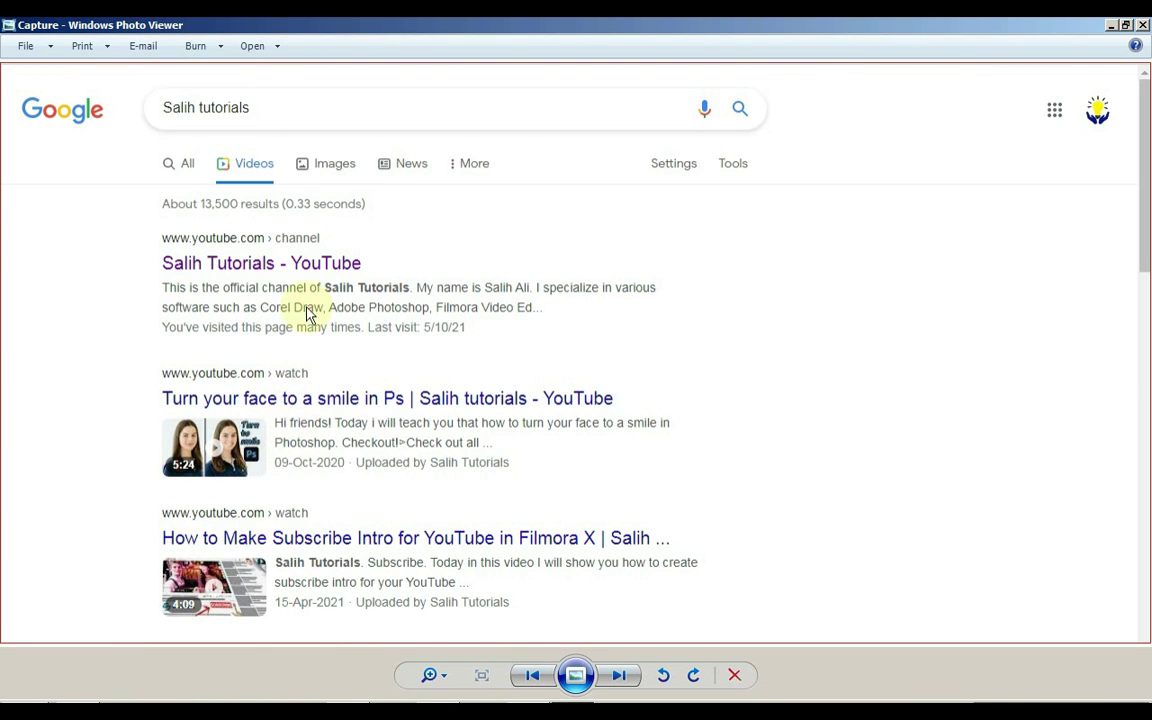
left_click(1143, 24)
Import the Capture image into the Filmora media folder and place it on video track 7 at 00:00:08:18
left_click_drag(242, 178, 363, 280)
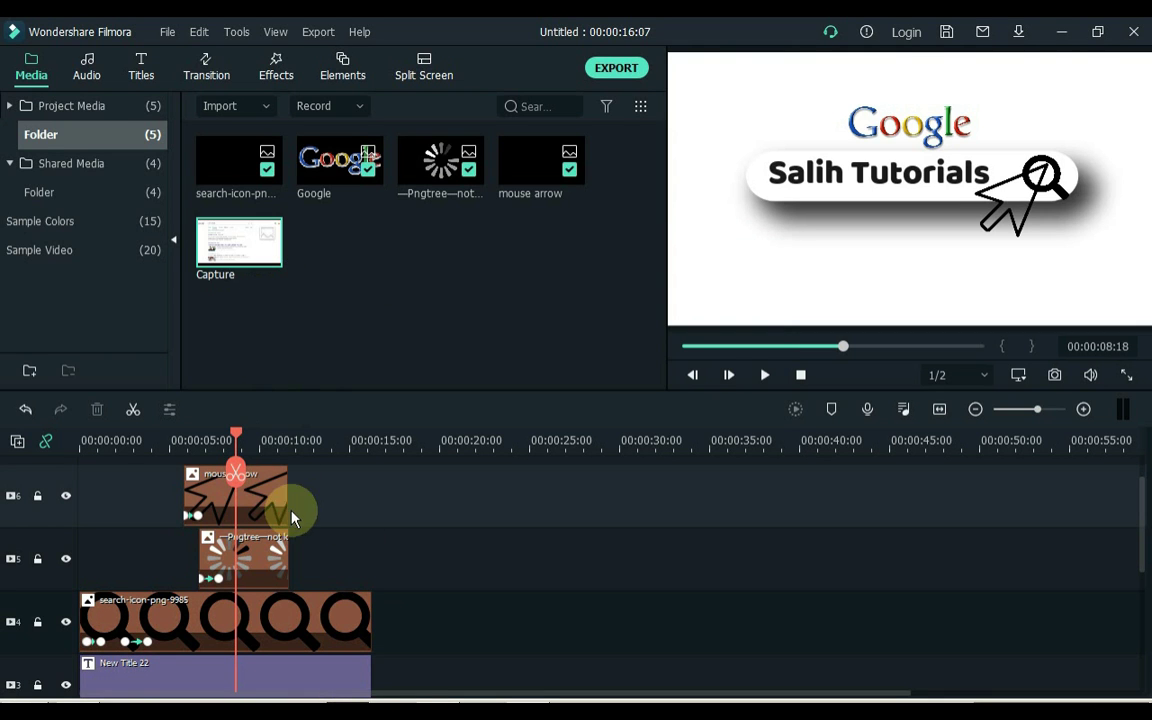
scroll(292, 515, "up", 2)
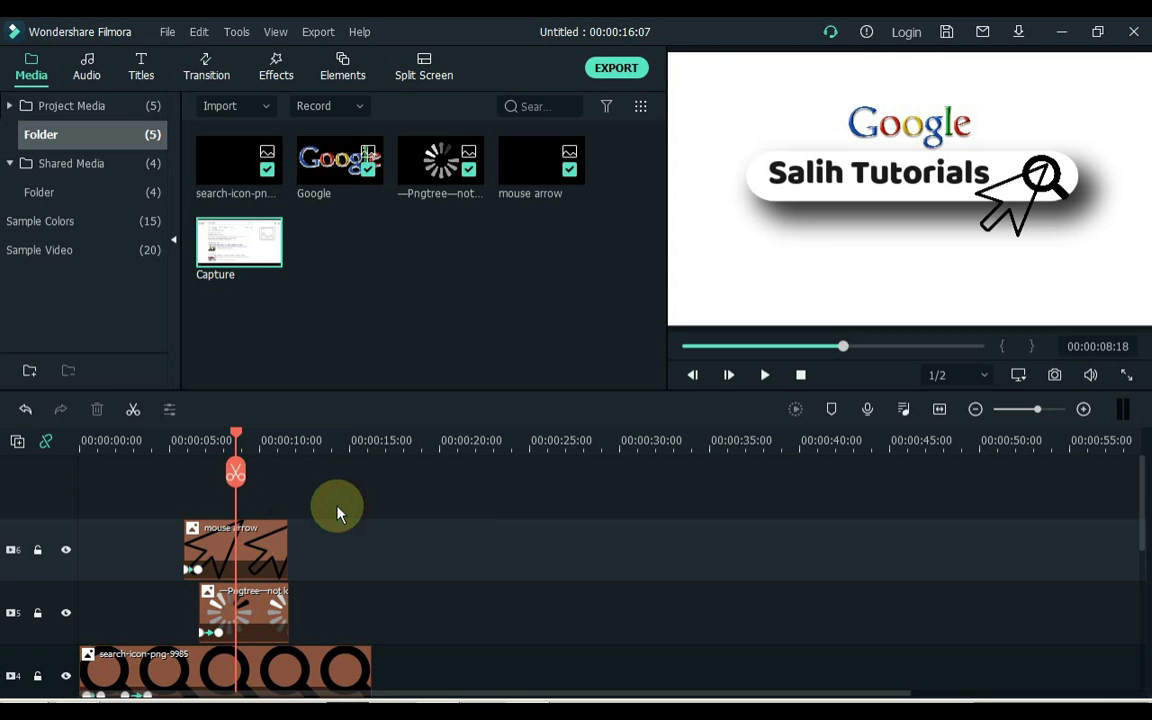
left_click_drag(229, 257, 312, 558)
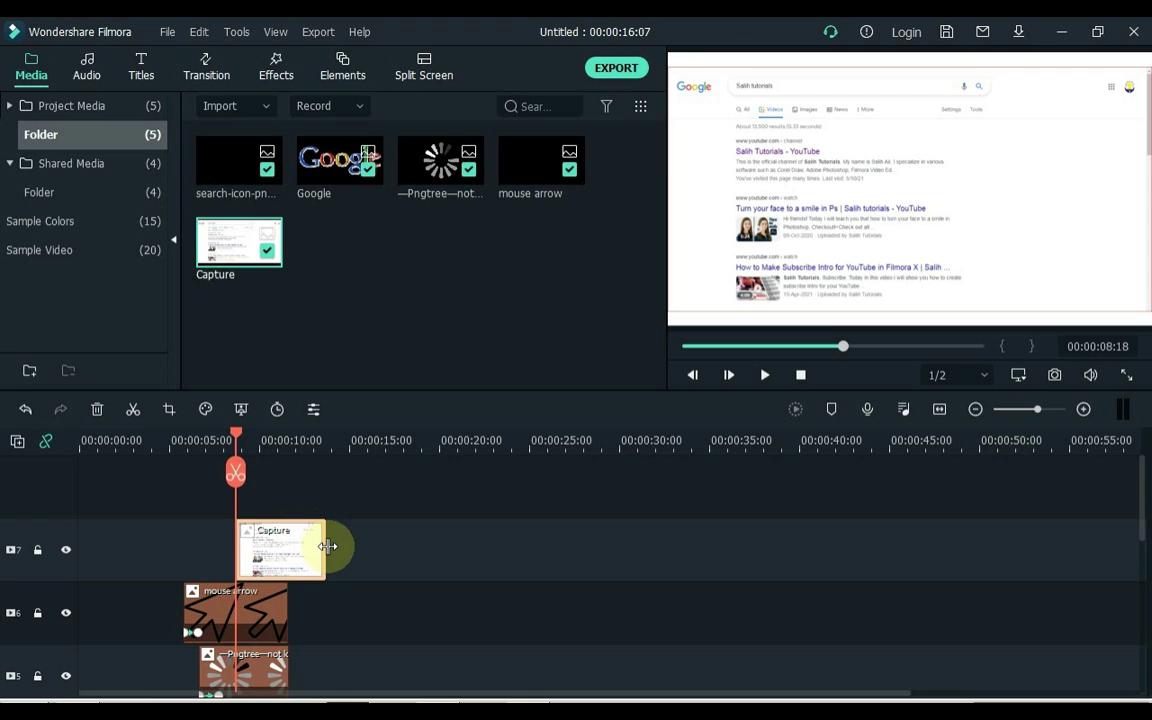
Fit the timeline to the window and extend the Capture clip's end to match the end of the search icon clip
left_click(940, 410)
scroll(970, 465, "down", 2)
scroll(970, 465, "down", 8)
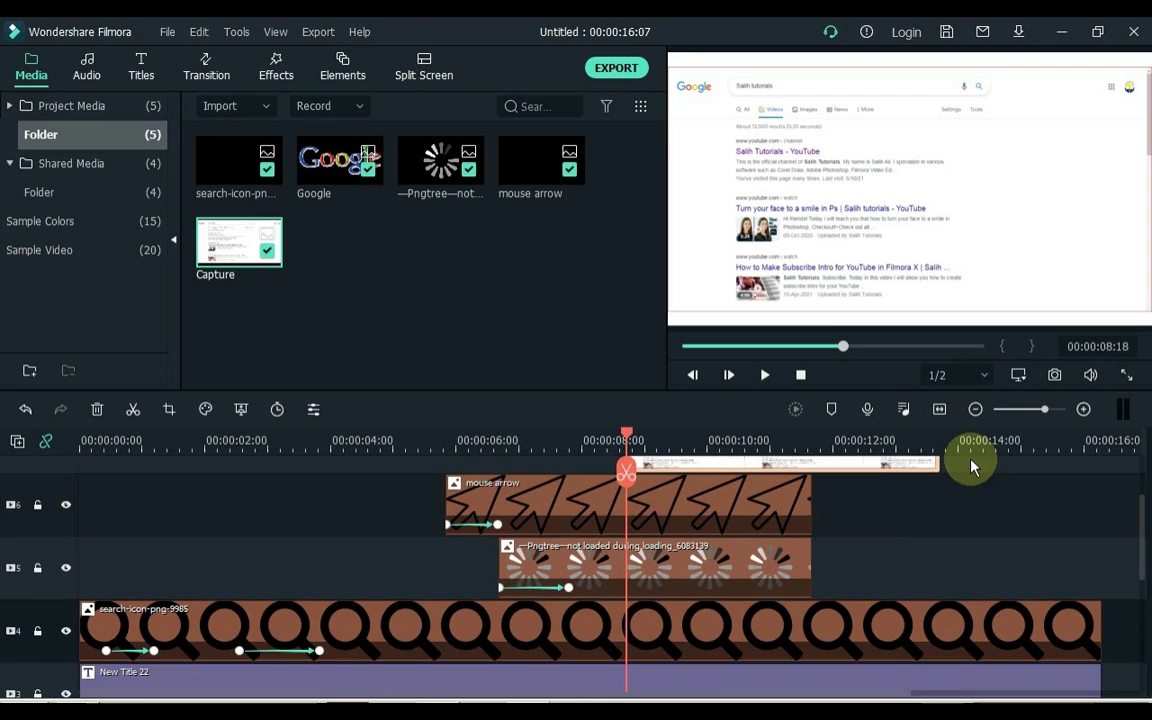
scroll(995, 555, "up", 3)
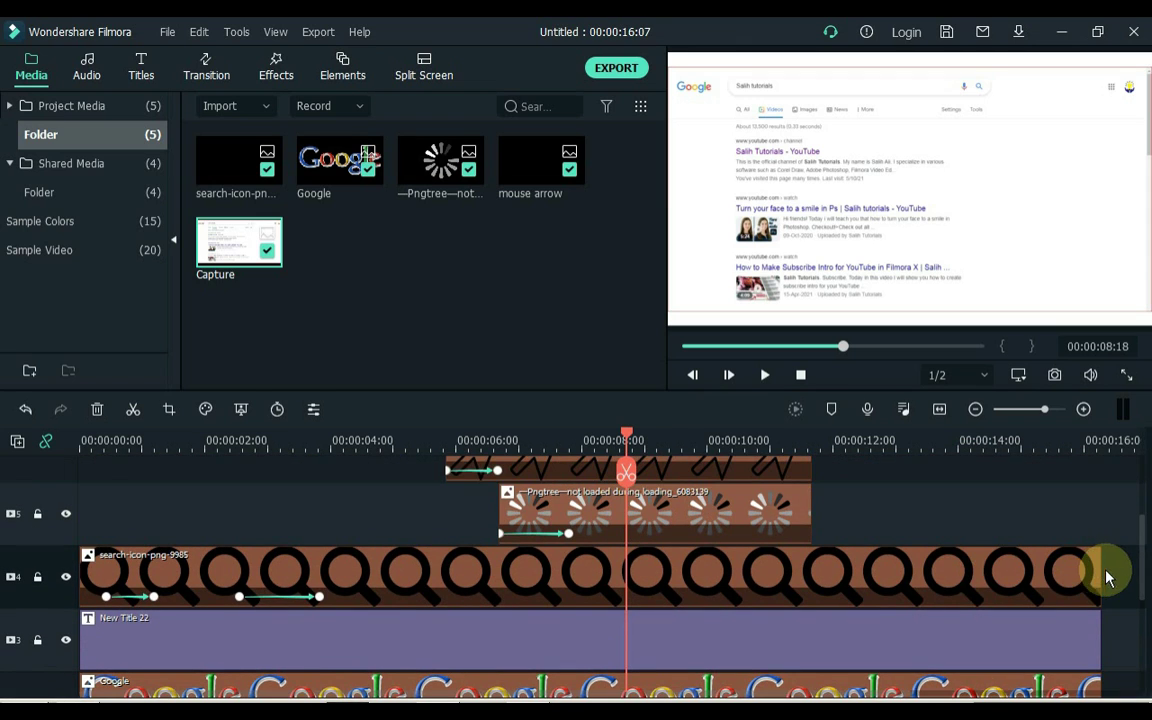
scroll(1100, 574, "up", 3)
left_click_drag(940, 550, 1100, 550)
scroll(1023, 543, "down", 4)
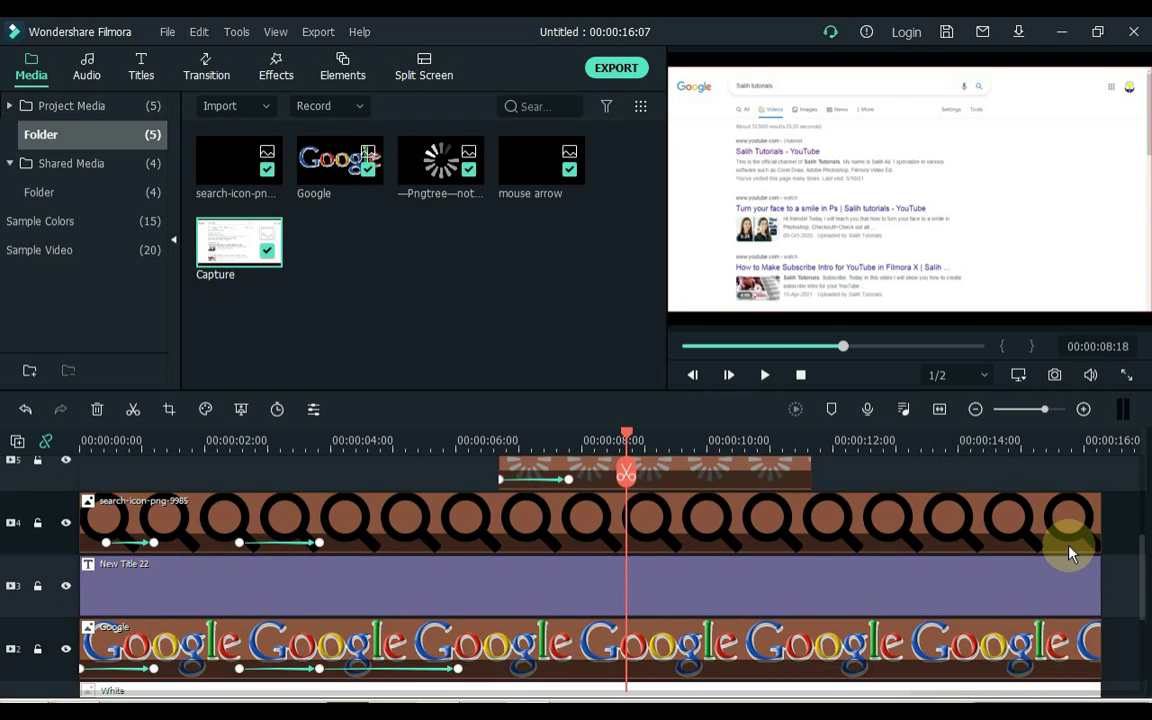
scroll(1070, 553, "down", 3)
scroll(1070, 553, "up", 3)
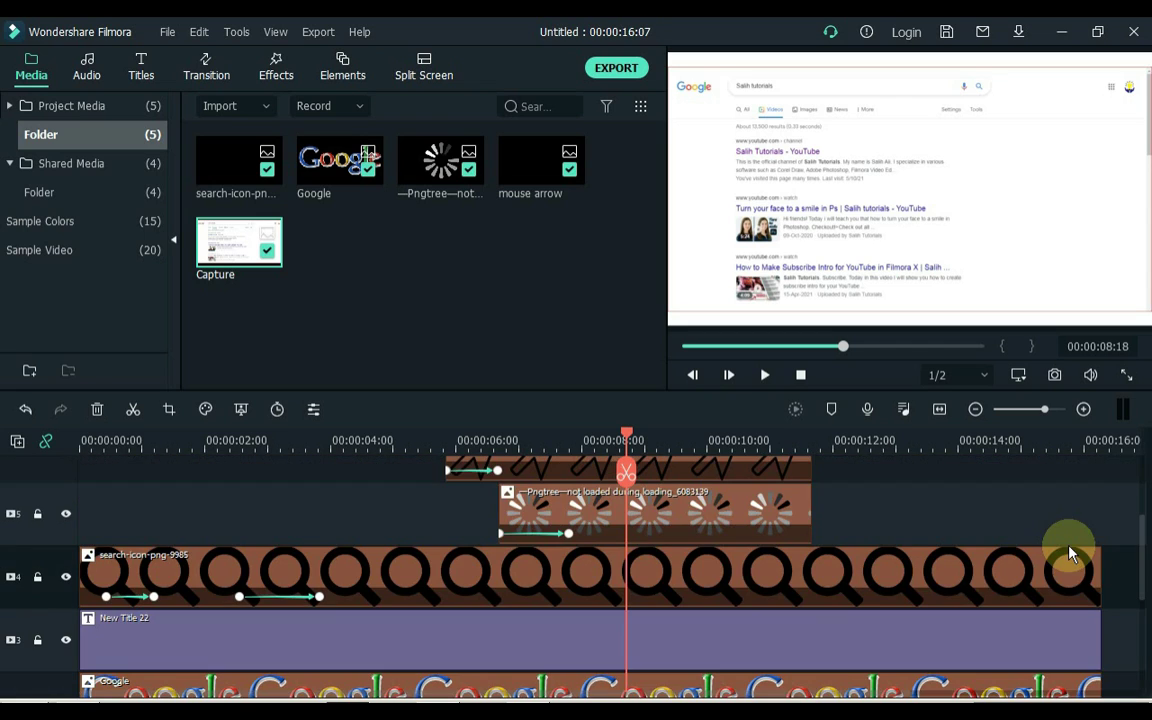
scroll(1070, 553, "up", 3)
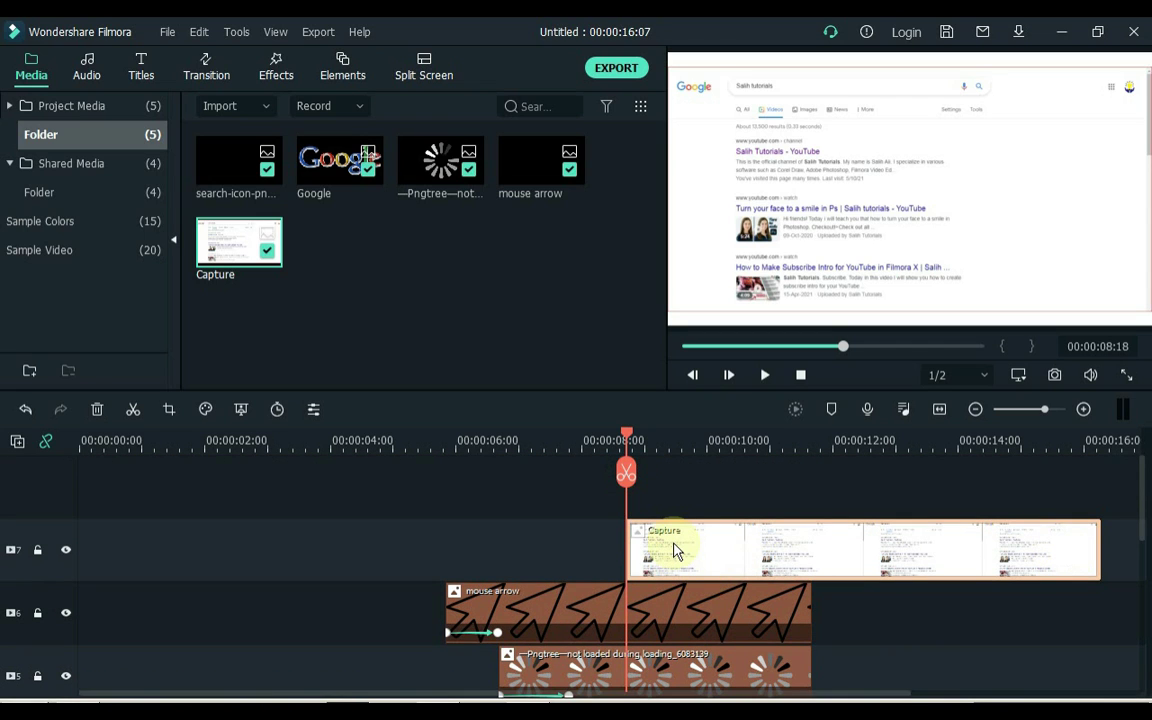
Set a 16:9 Pan & Zoom on the Capture clip with a start frame of about 907 x 510 at the image's upper-left corner
left_click(169, 409)
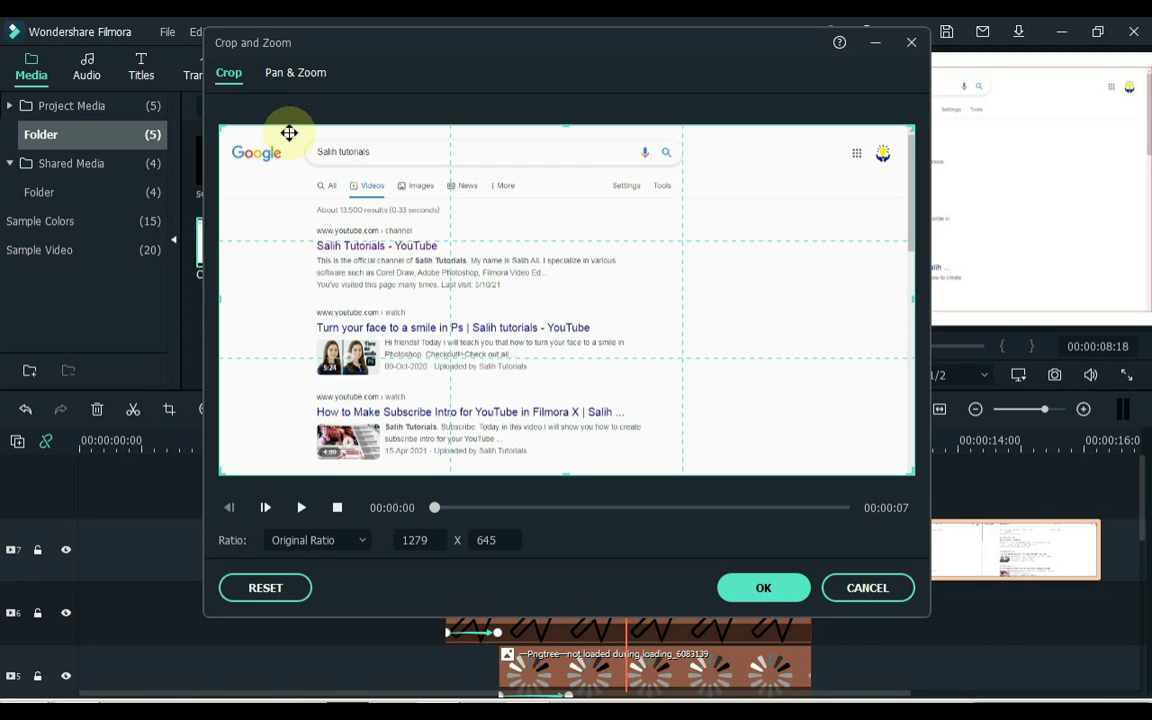
left_click(301, 83)
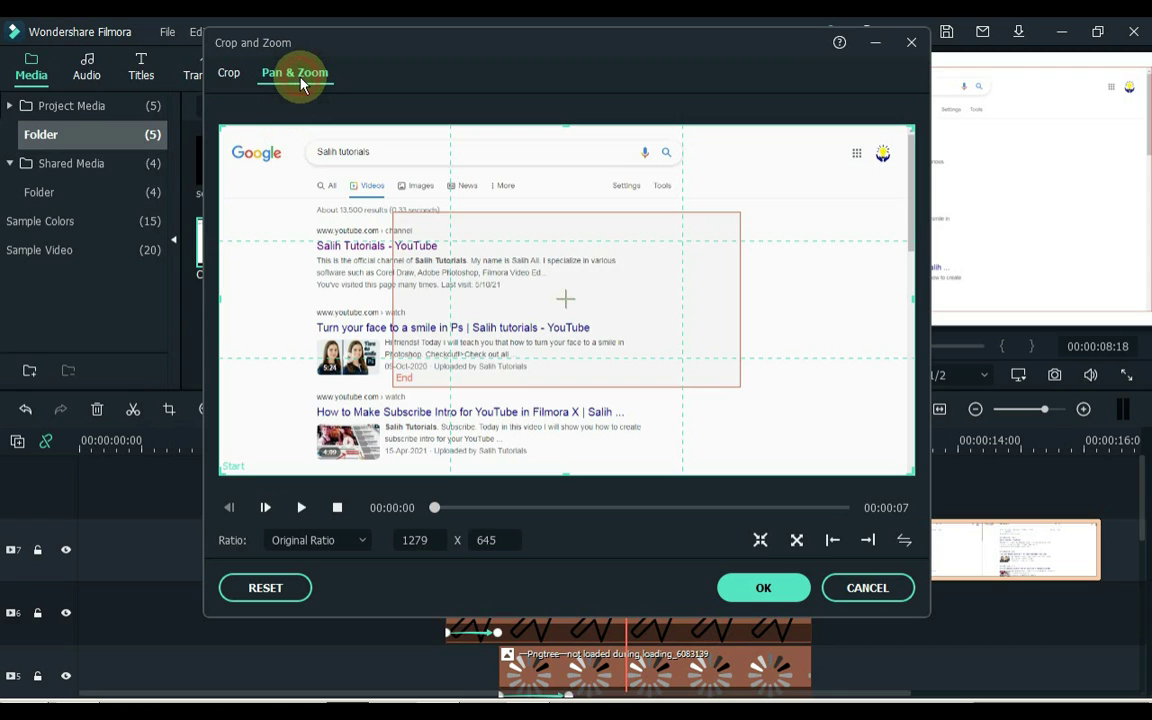
left_click(310, 552)
left_click(309, 393)
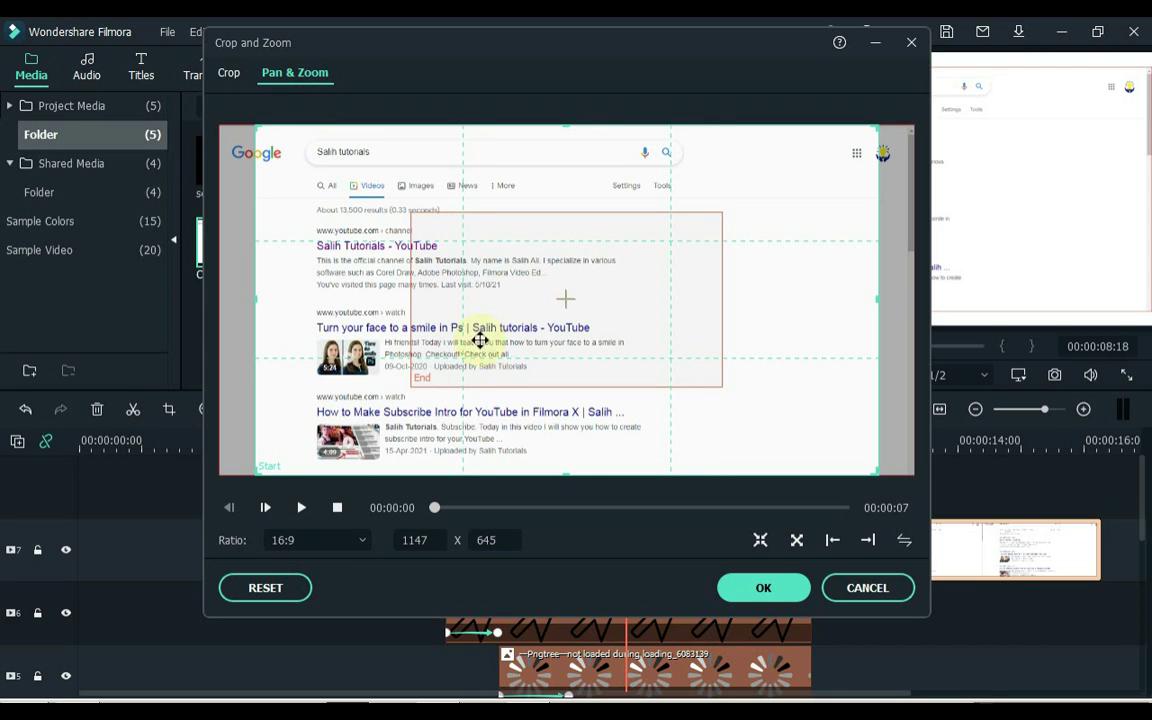
left_click_drag(814, 411, 708, 398)
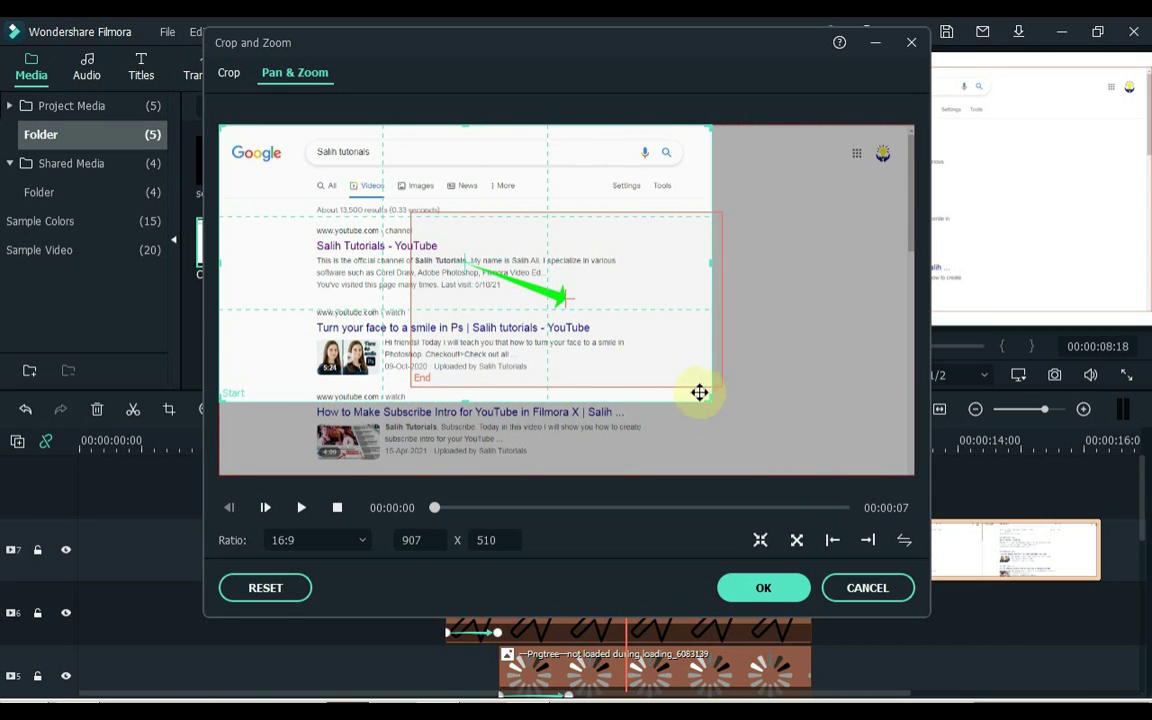
Size the Pan & Zoom end frame to about 908 x 511, place it at the image's lower-left corner, and apply the effect
left_click(568, 311)
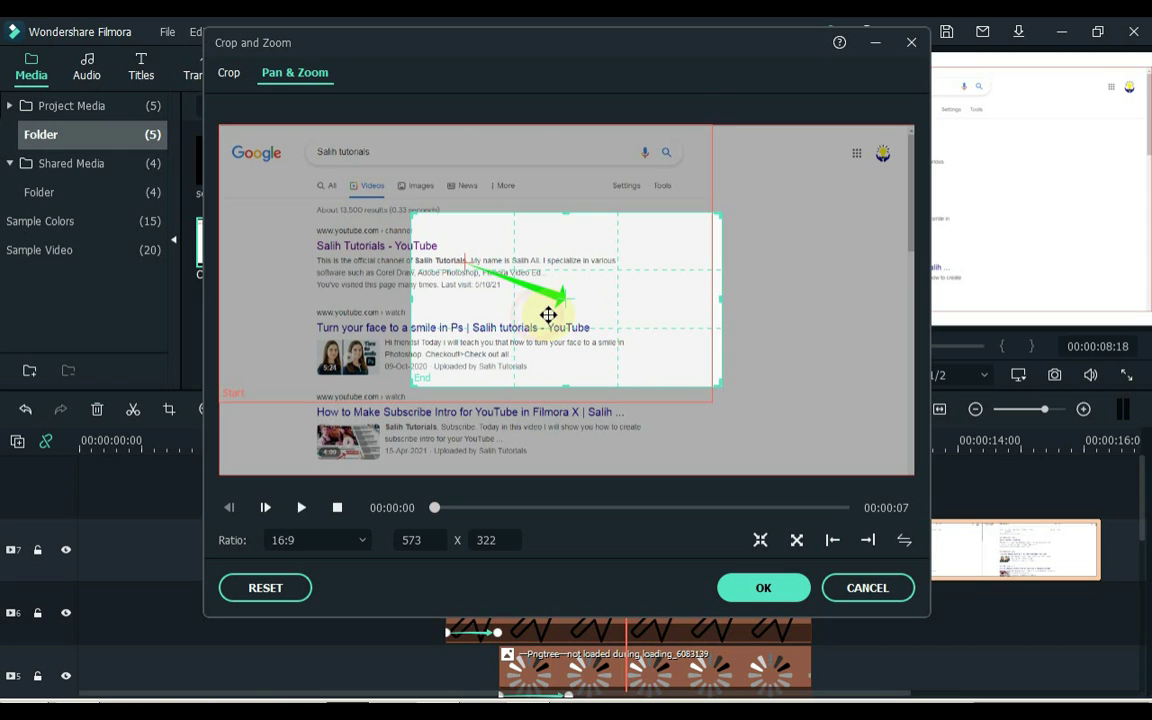
left_click_drag(571, 316, 321, 190)
left_click_drag(527, 297, 711, 380)
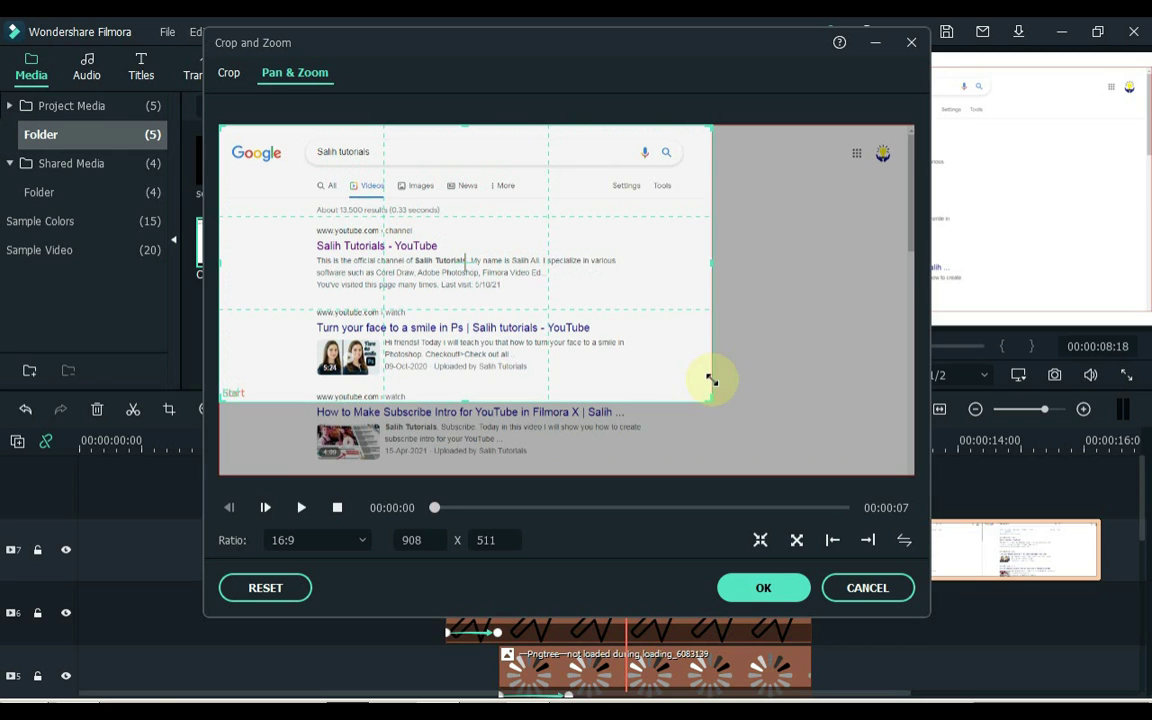
left_click_drag(452, 260, 440, 347)
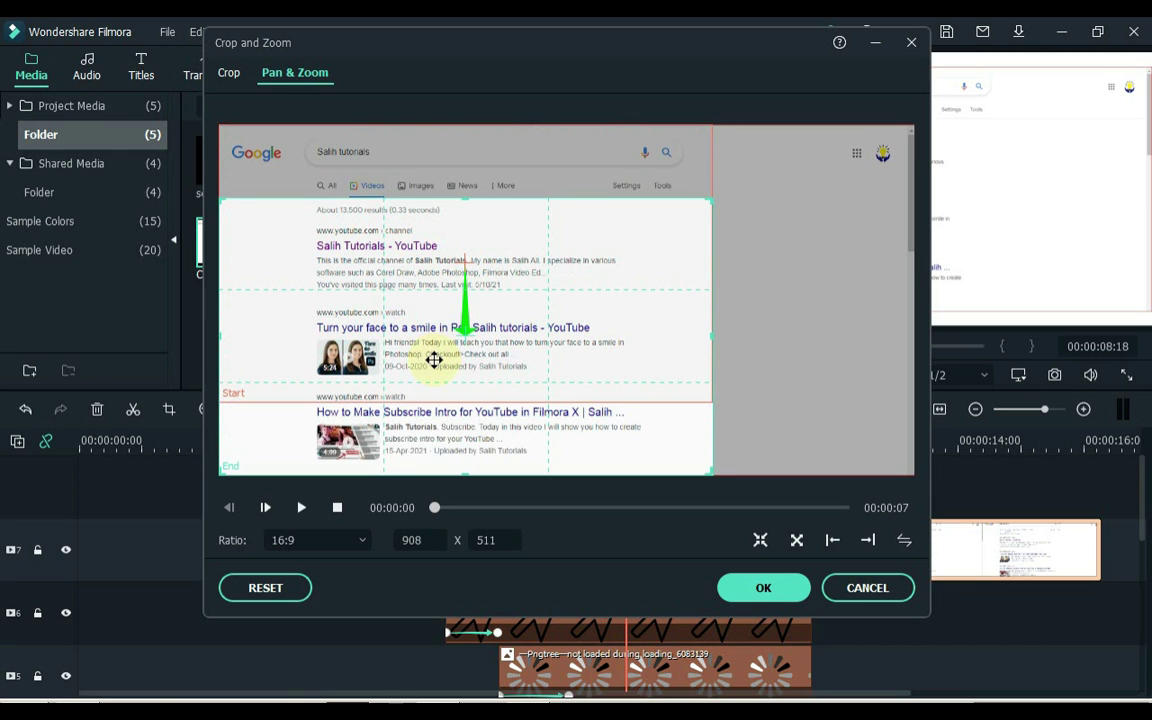
left_click(759, 589)
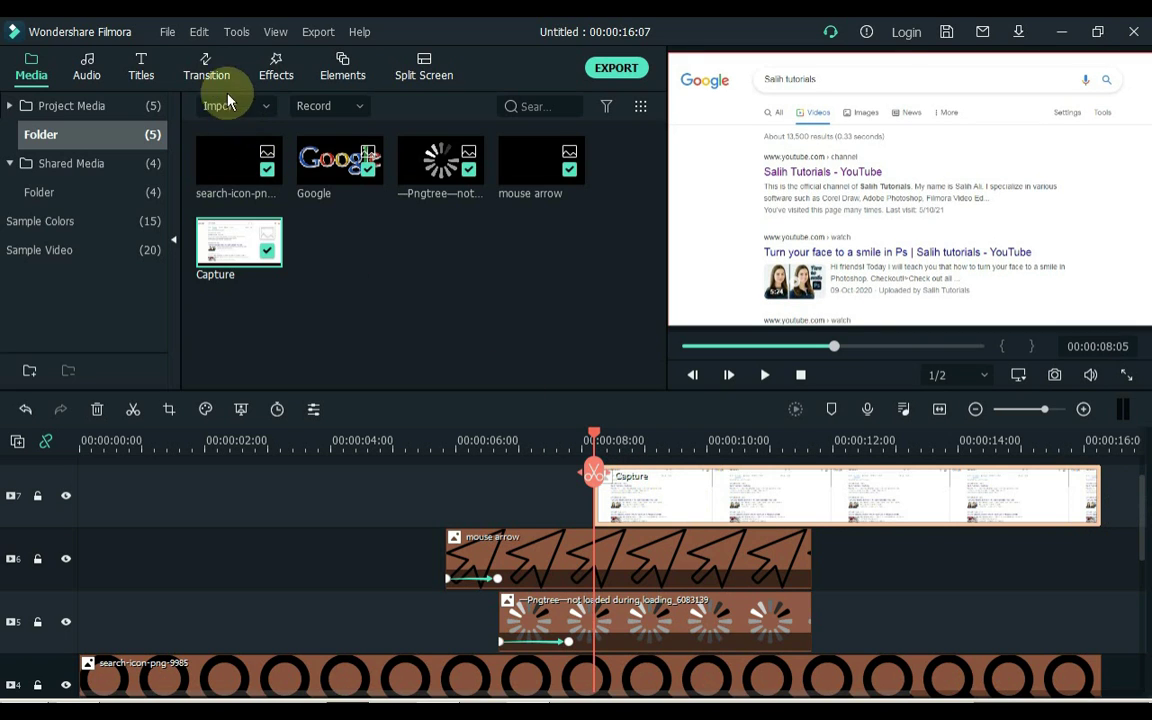
Search the transition library for "Turn"
left_click(207, 75)
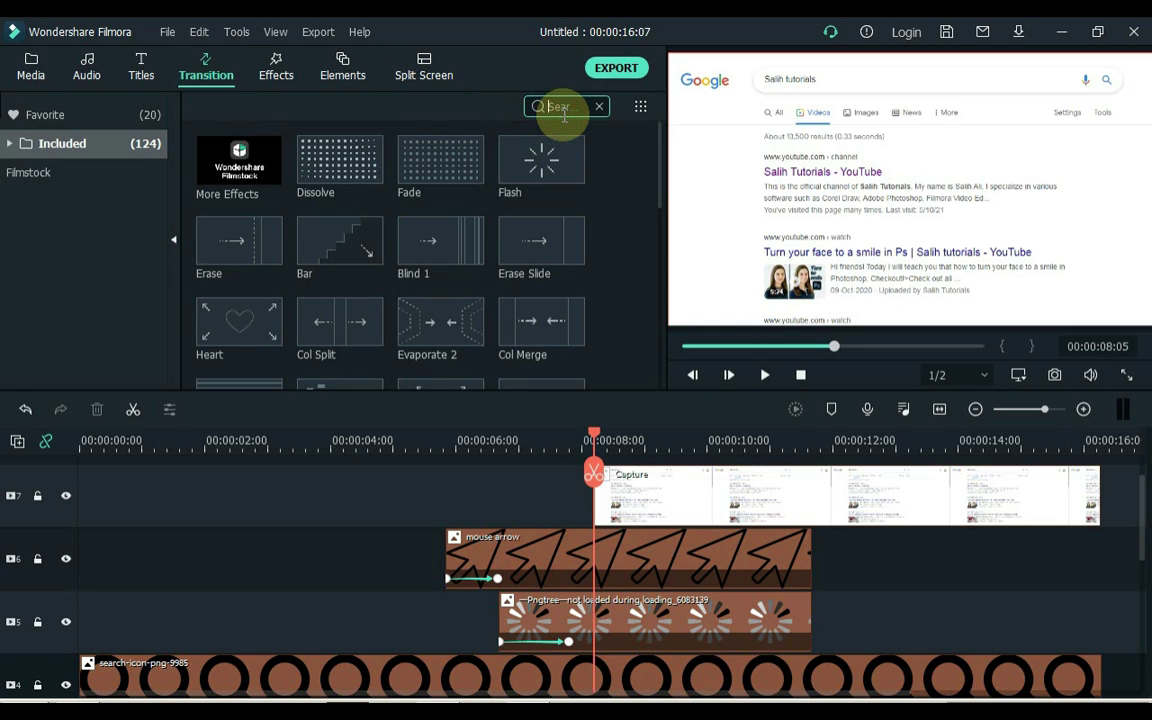
type("Turn")
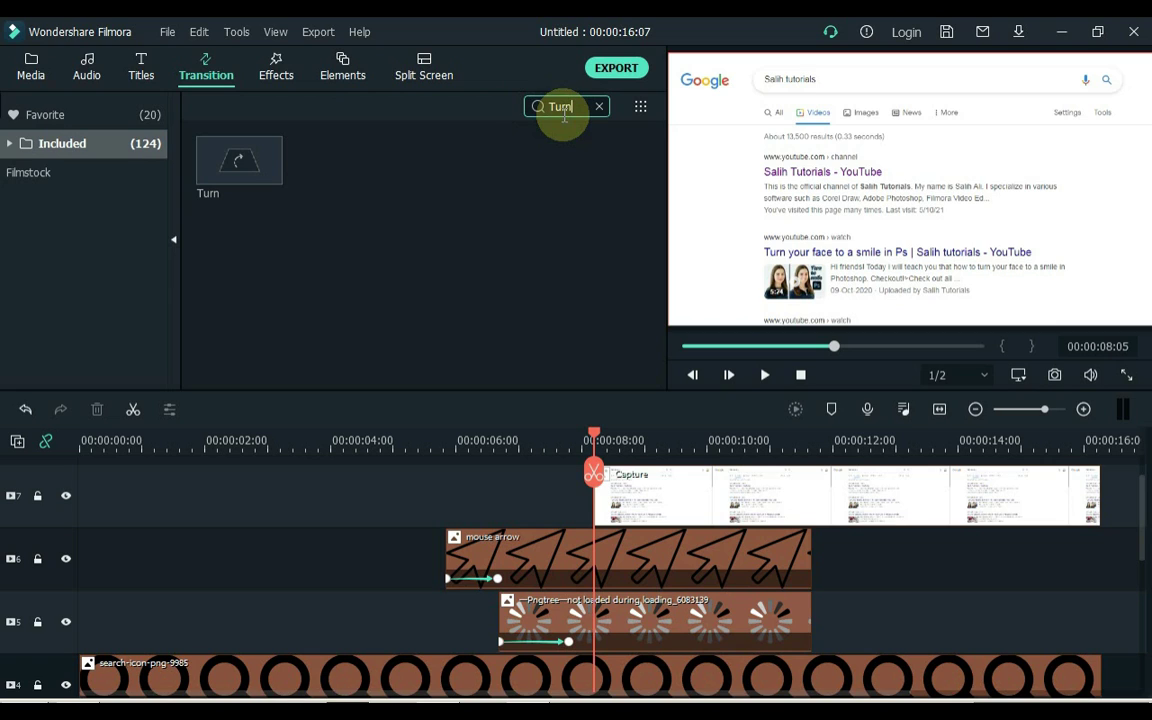
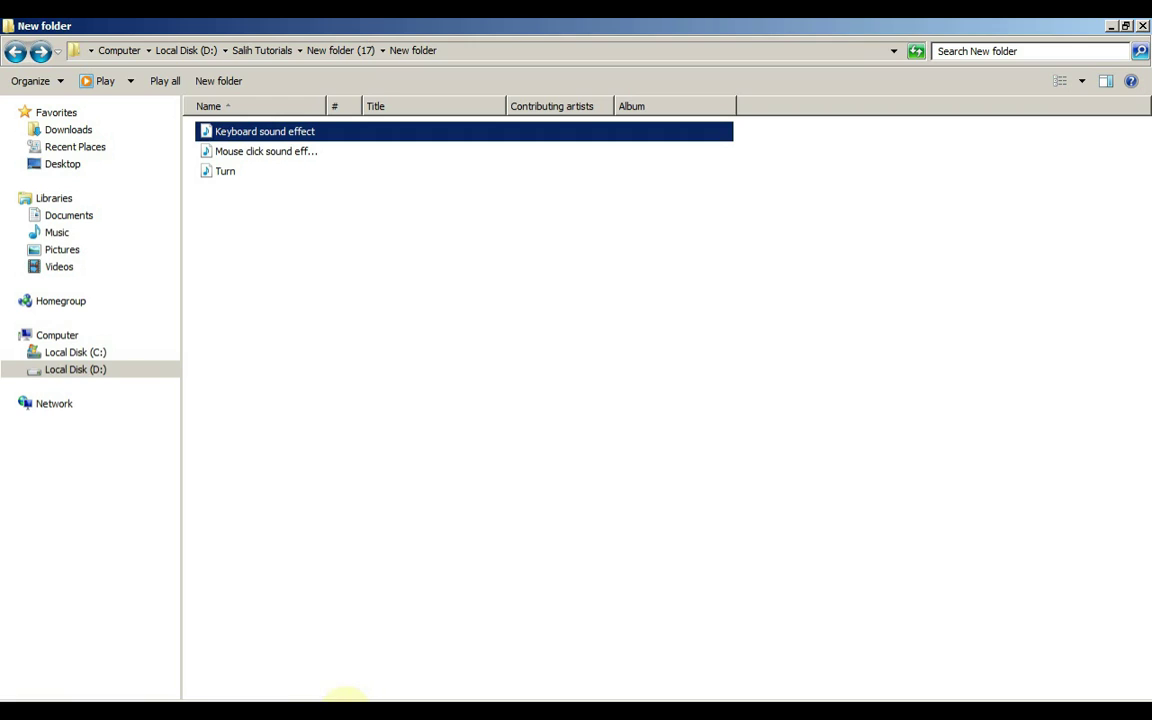
Import the Keyboard sound effect file into Filmora and place it on audio track 1, starting just before 00:00:03:03
left_click(345, 695)
left_click_drag(367, 345, 368, 330)
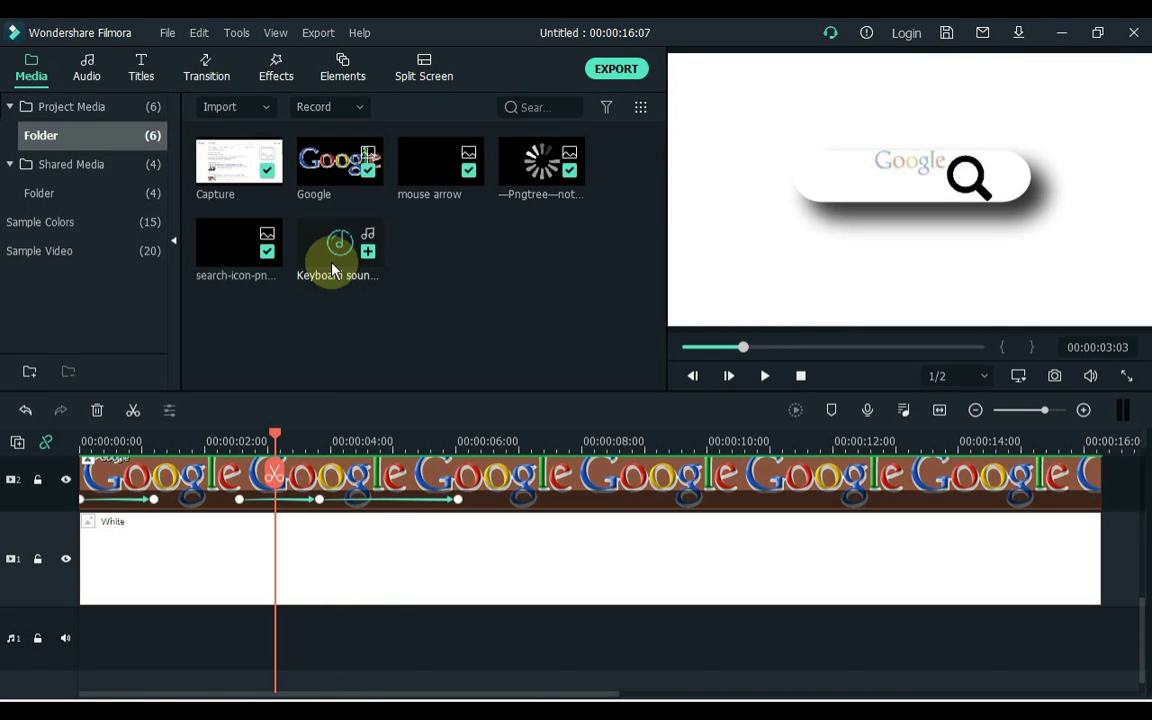
left_click_drag(334, 257, 285, 575)
left_click_drag(316, 650, 307, 655)
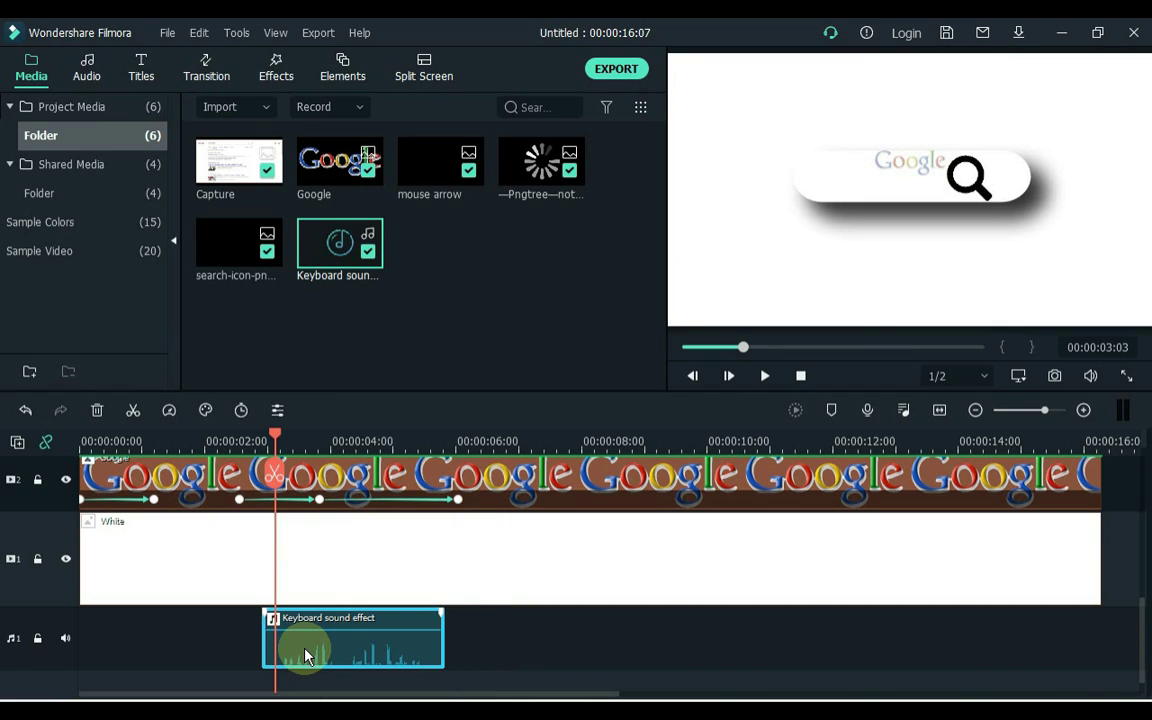
Play back the title typing with its keyboard sound and move the playhead to 00:00:06:16, where the arrow reaches the search icon
key("space")
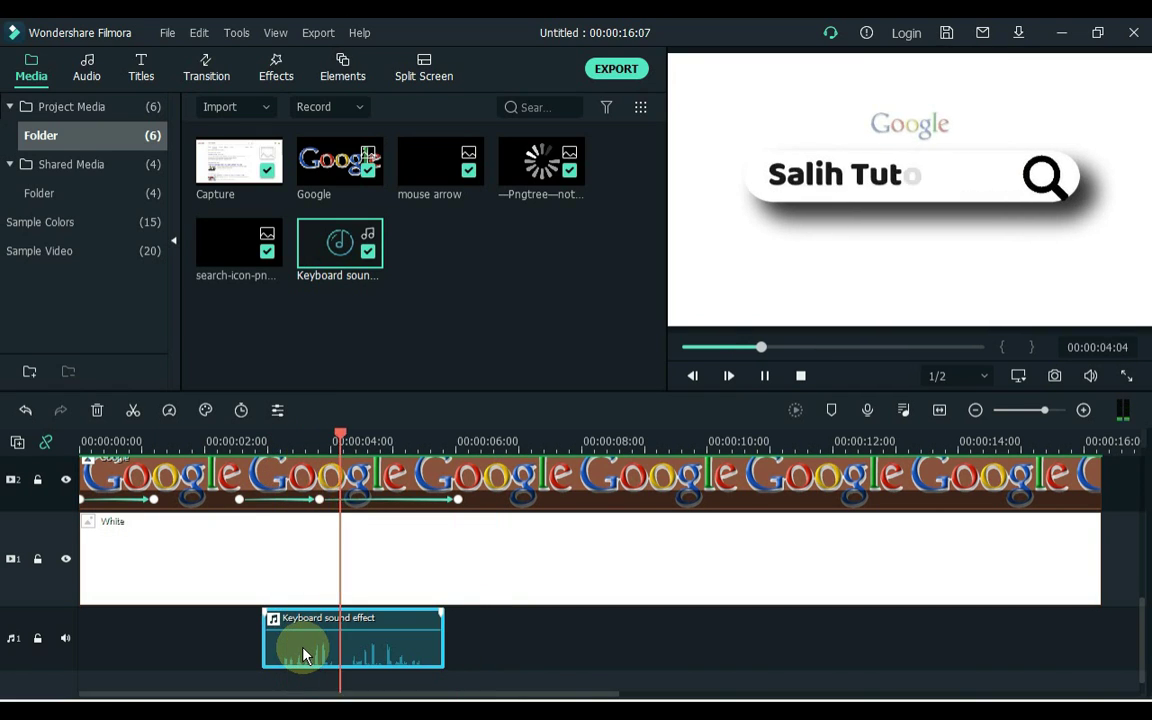
key("space")
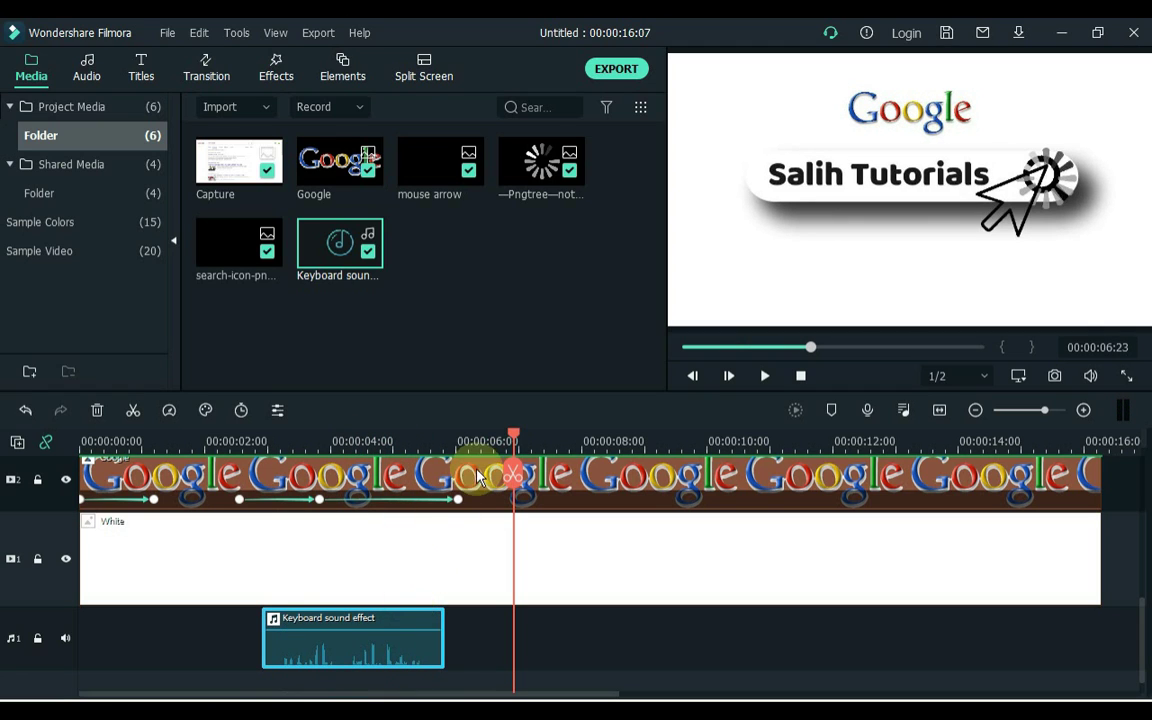
left_click_drag(515, 443, 497, 441)
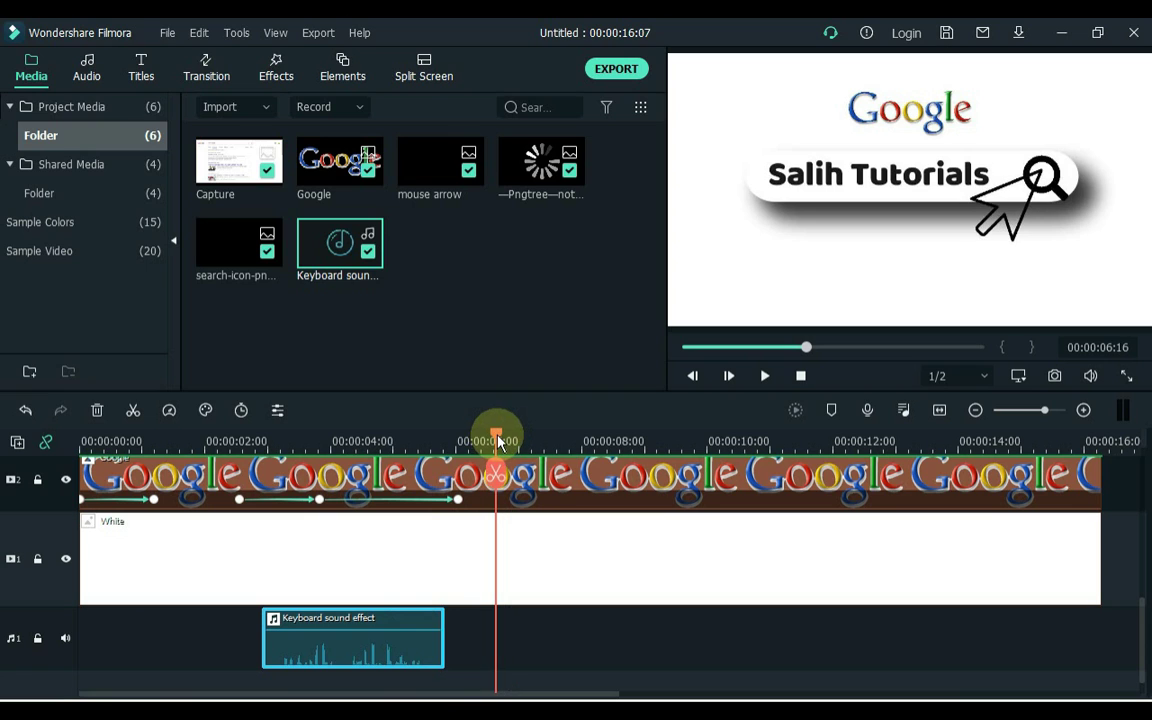
Move the playhead to 00:00:06:17, where the loading icon appears, and listen to the Mouse click sound effect file in its folder
scroll(527, 545, "up", 5)
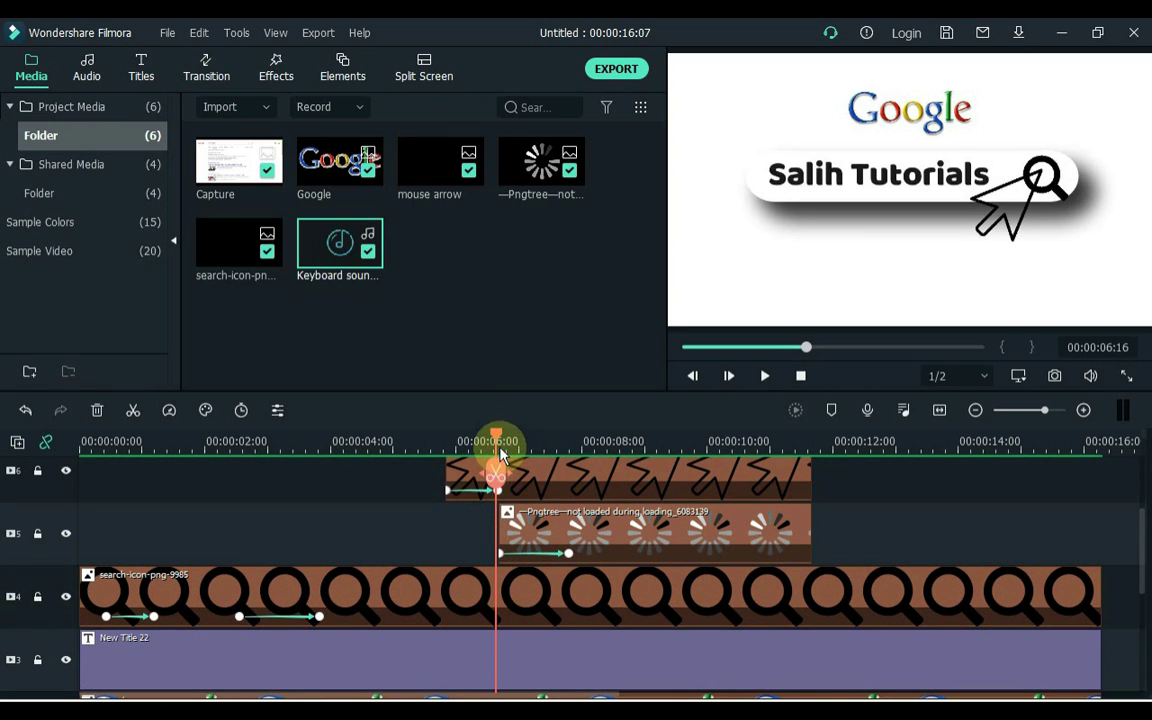
left_click_drag(497, 441, 502, 444)
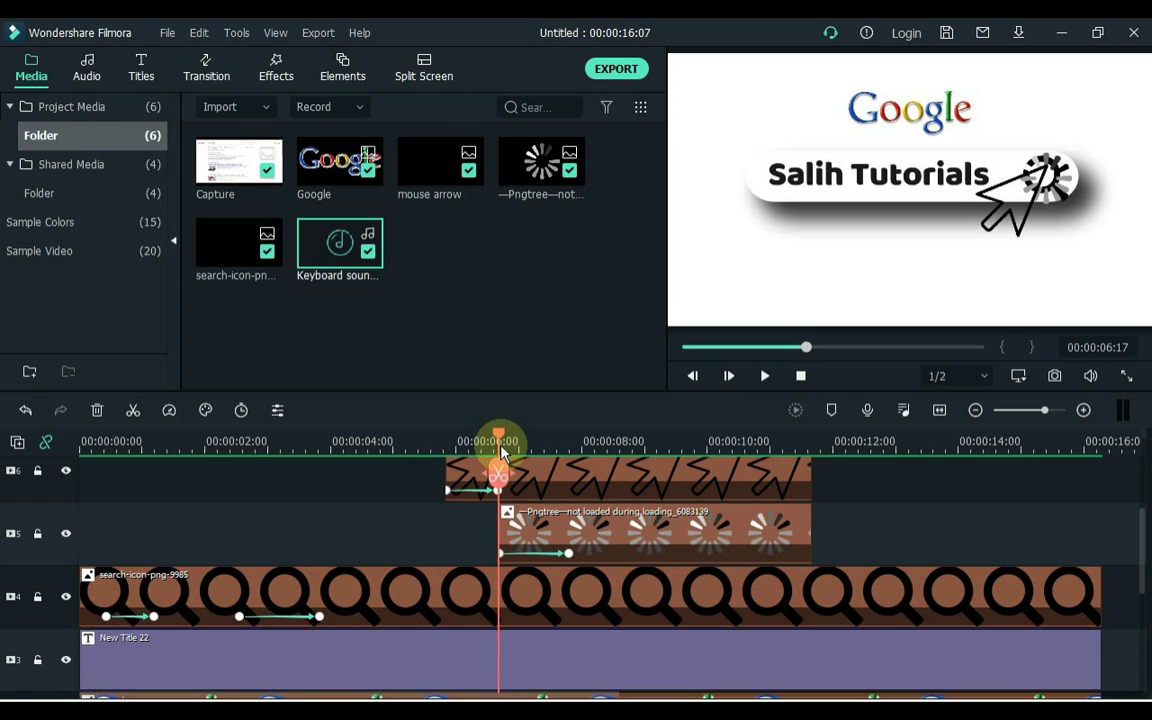
scroll(512, 558, "down", 5)
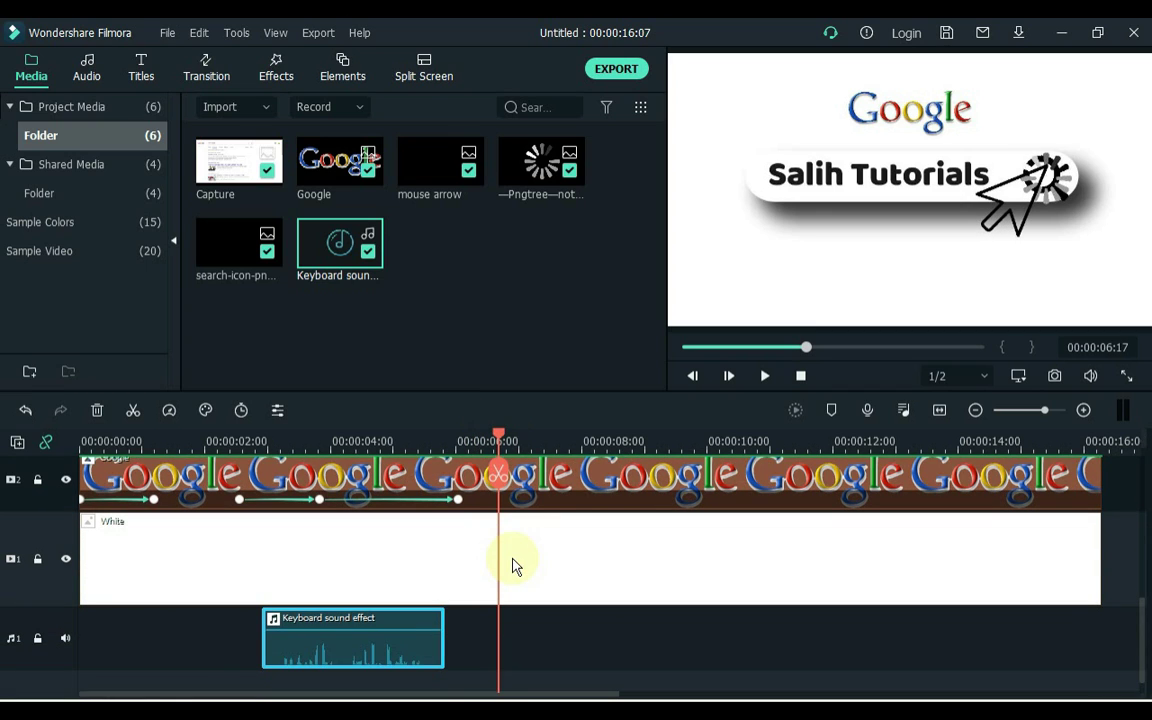
left_click(77, 705)
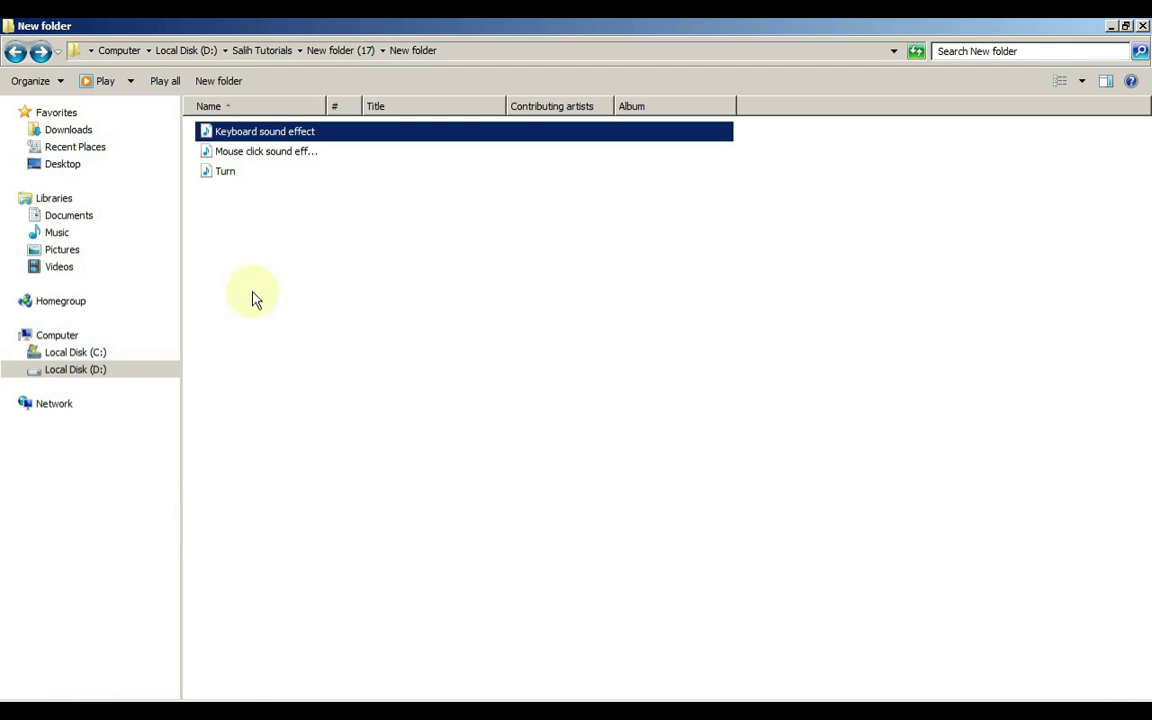
double_click(237, 158)
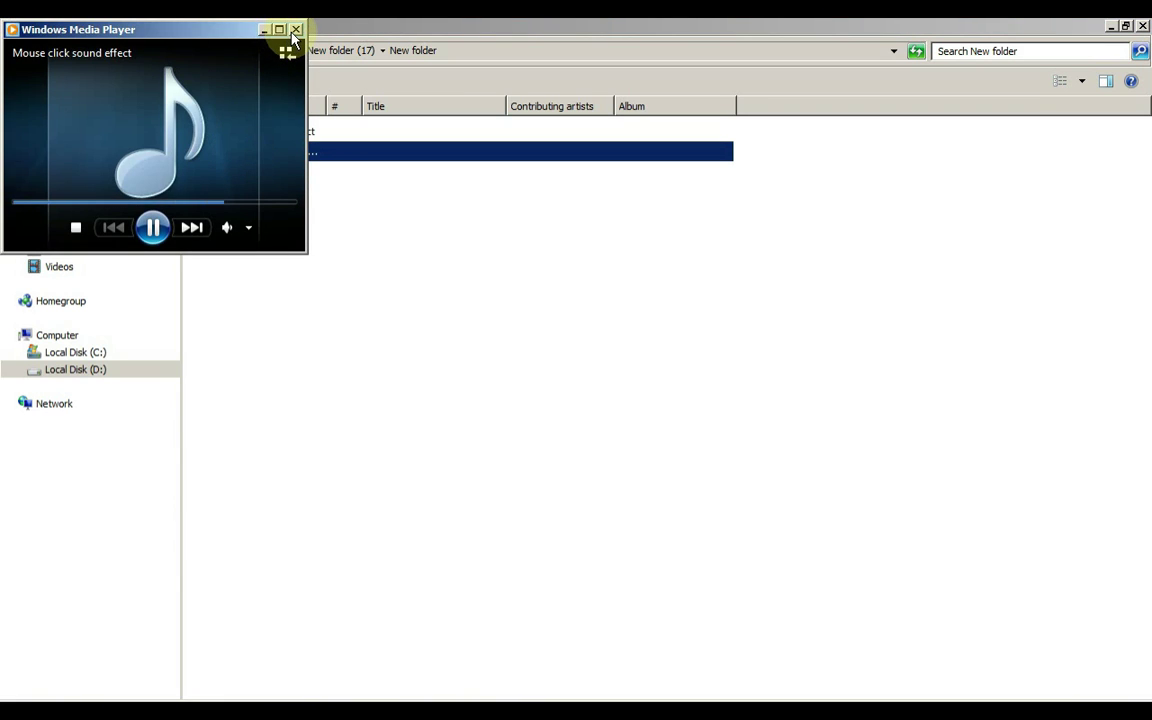
left_click(295, 30)
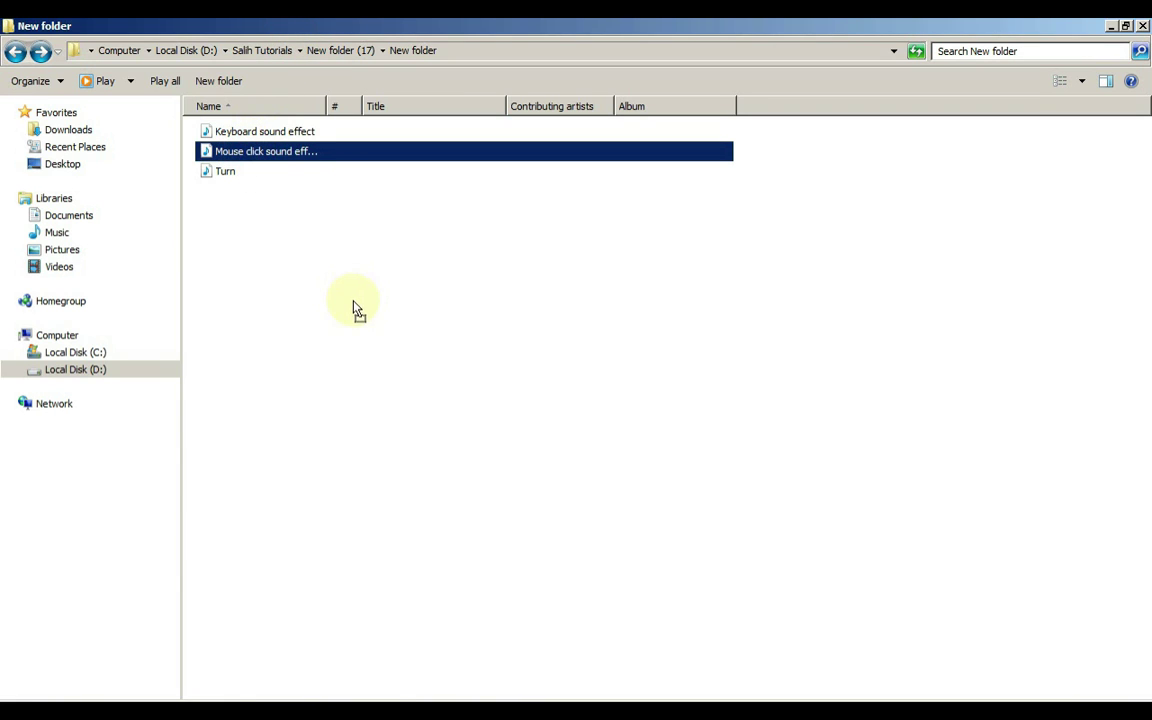
Import the Mouse click sound effect file, place it on audio track 1 starting shortly before 00:00:06:17, and play it back
left_click_drag(340, 697, 428, 401)
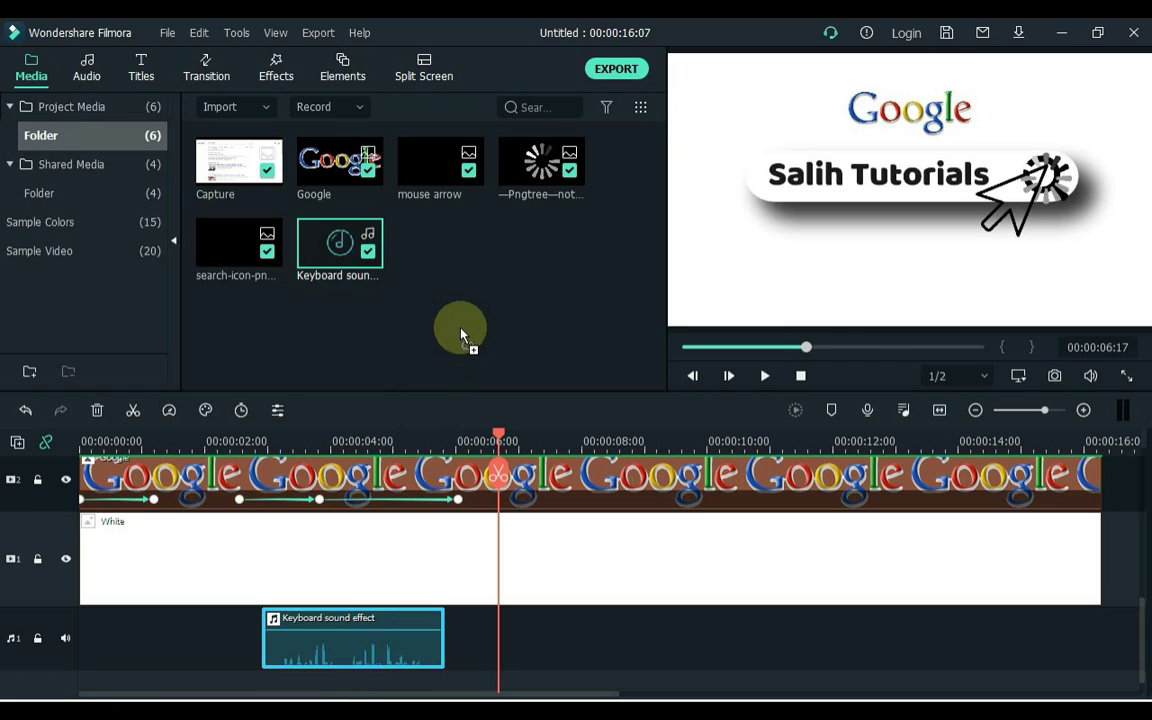
left_click_drag(460, 335, 513, 578)
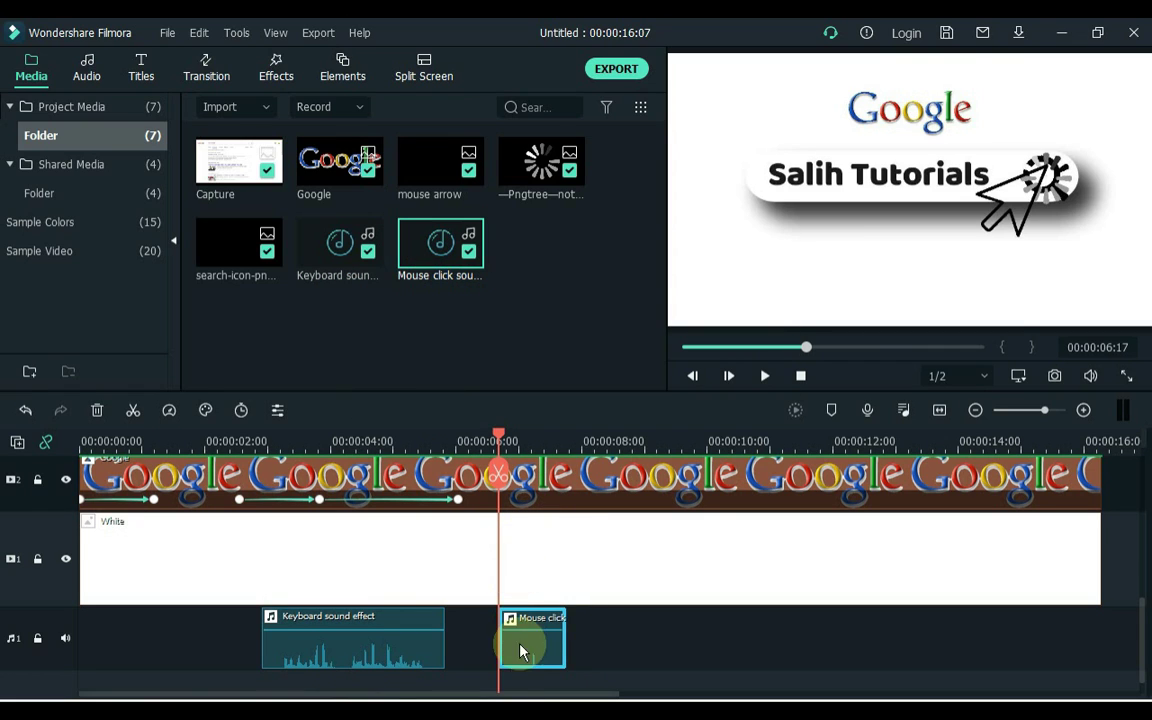
left_click_drag(516, 657, 506, 690)
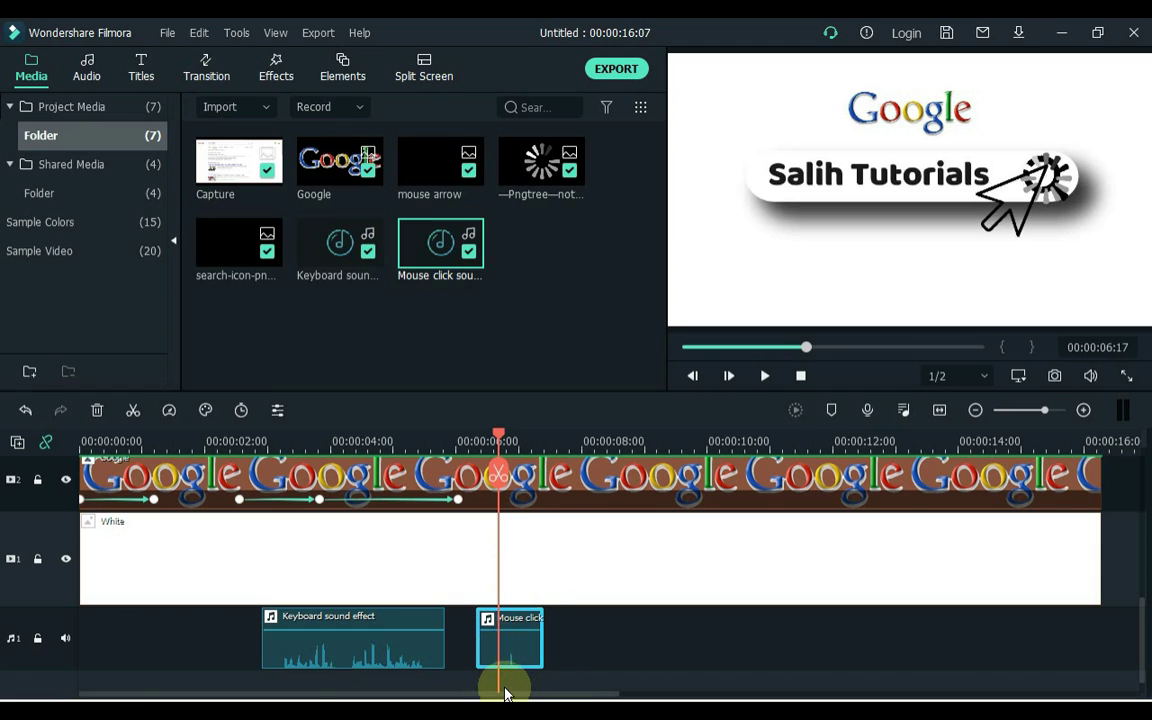
key("space")
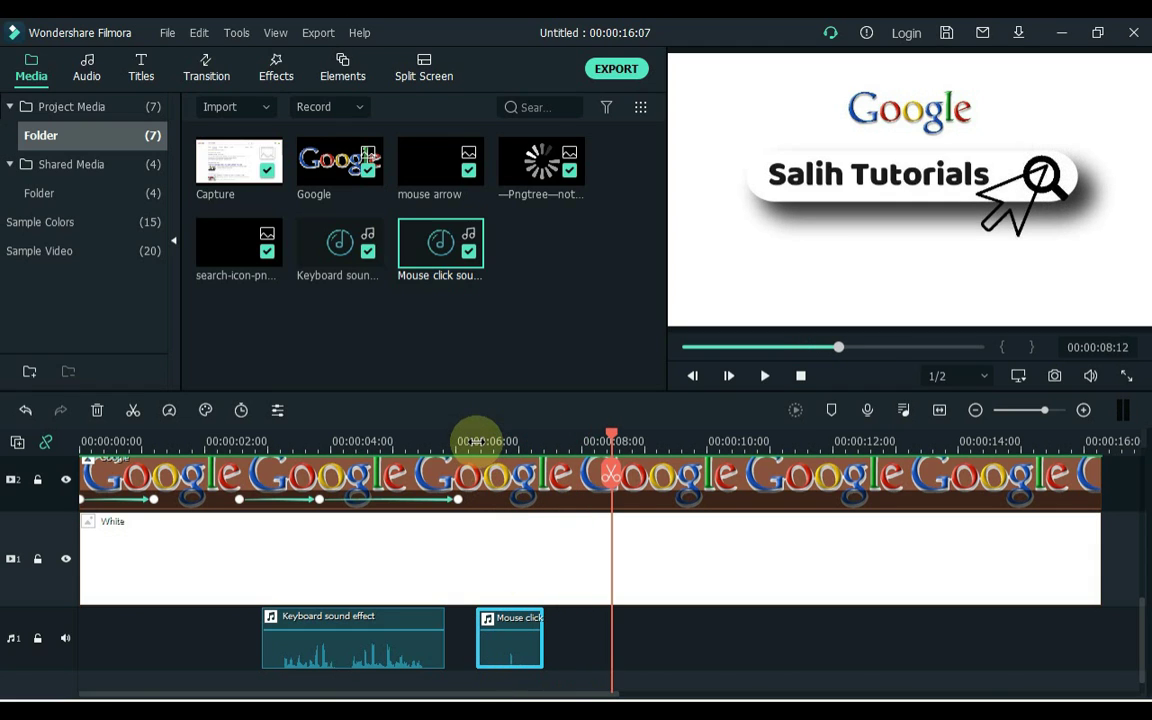
Set the playhead to 00:00:08:20 and import the Turn sound file onto audio track 1, starting in line with the Capture clip
scroll(566, 609, "up", 5)
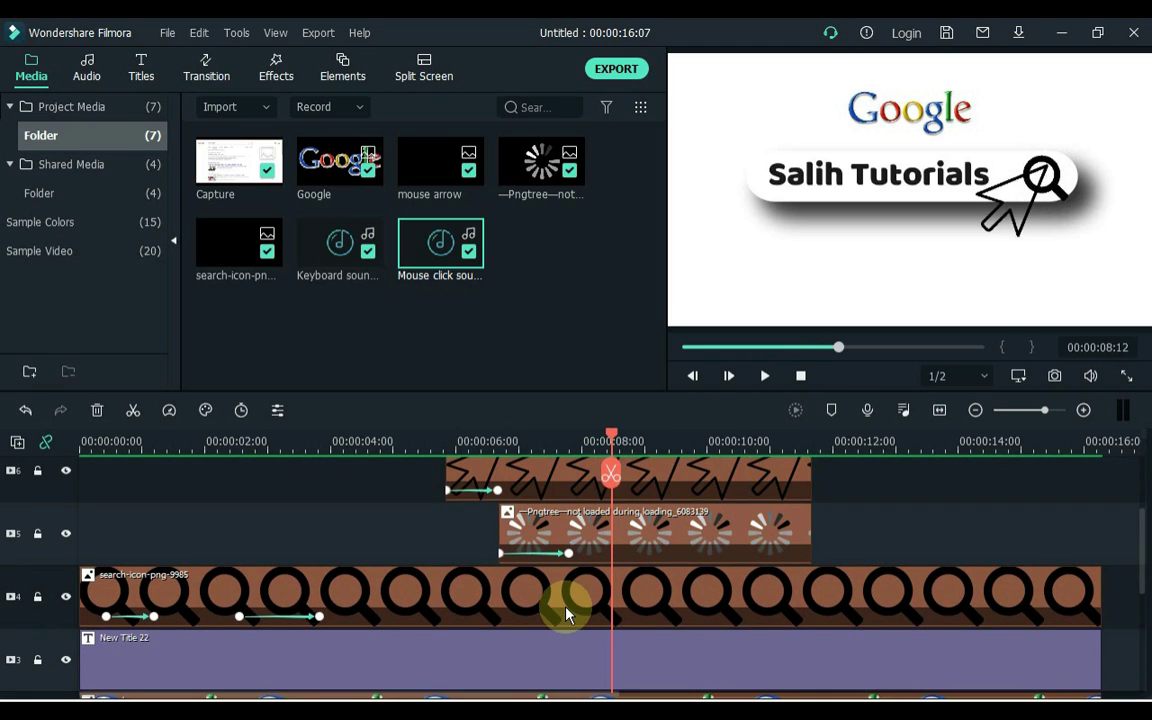
scroll(566, 614, "up", 3)
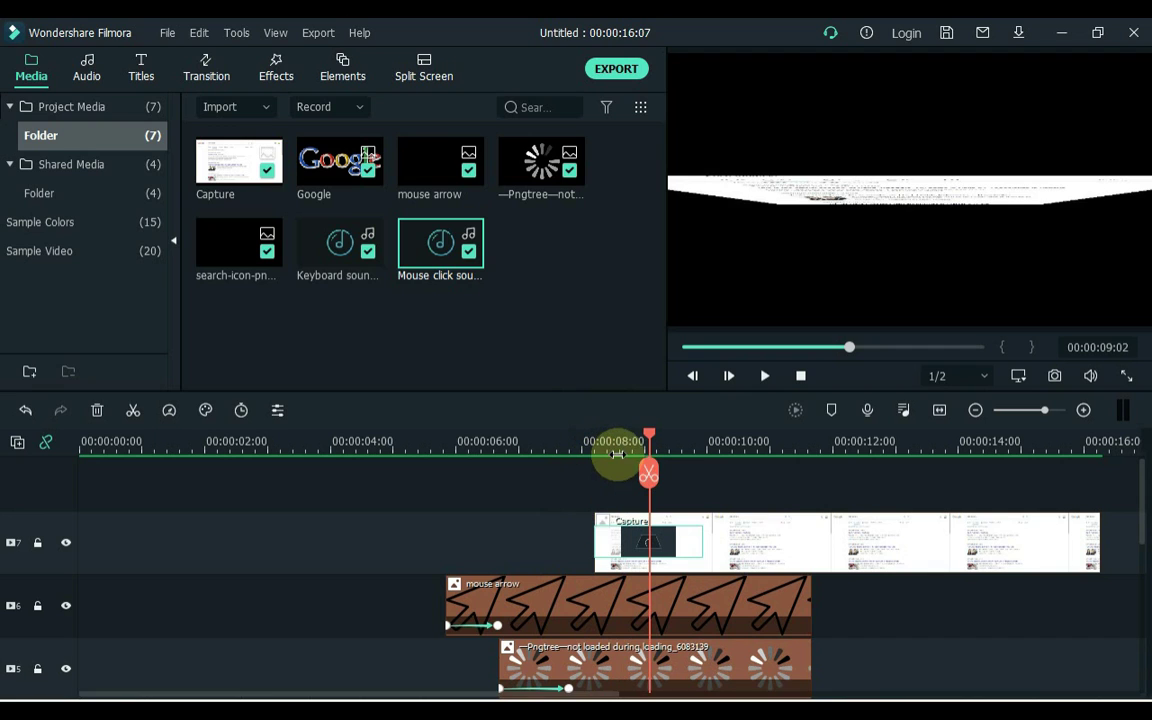
left_click(630, 443)
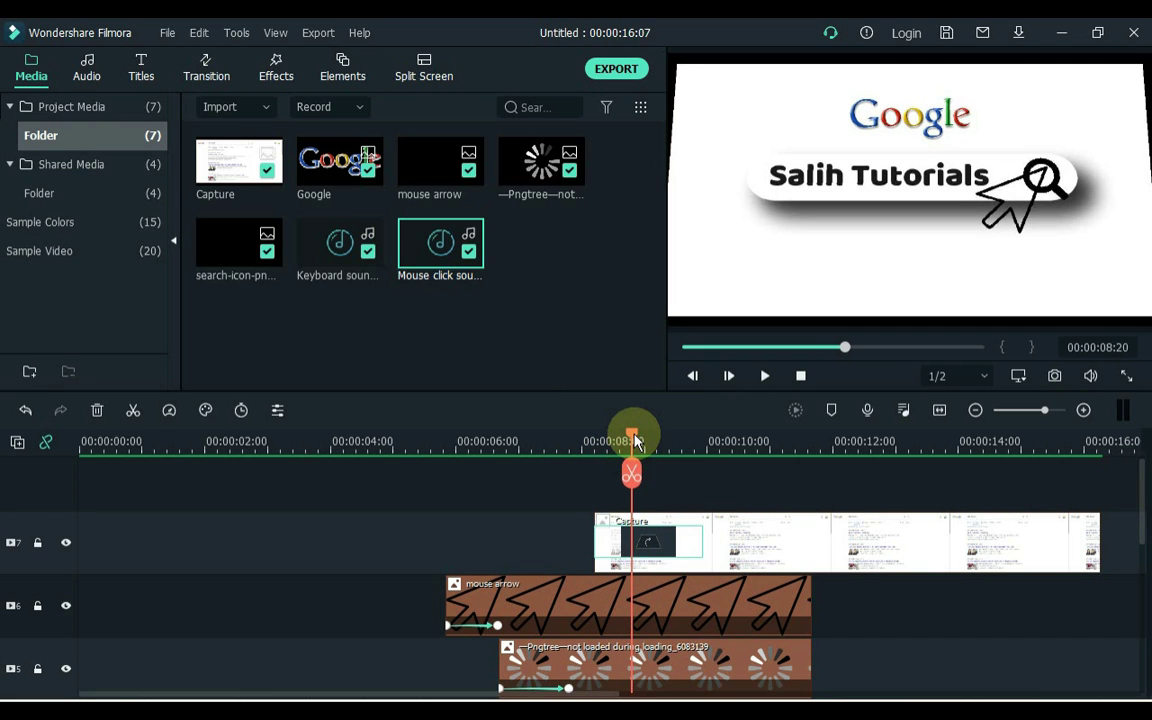
scroll(645, 550, "down", 8)
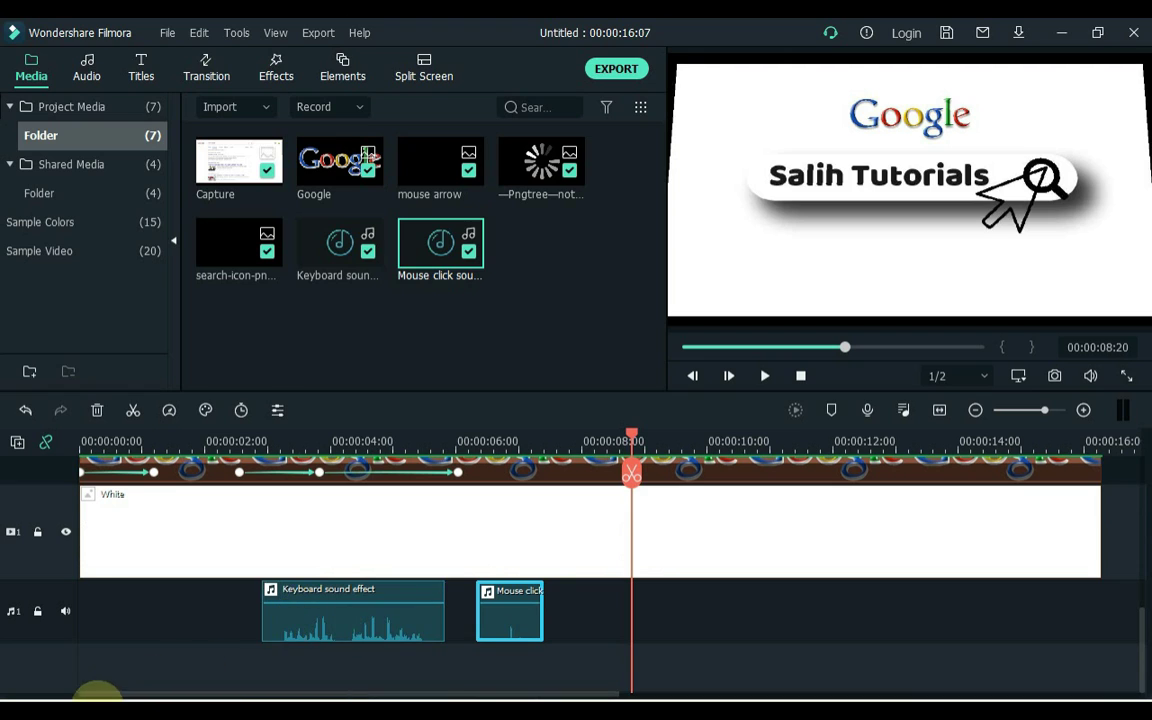
left_click(97, 695)
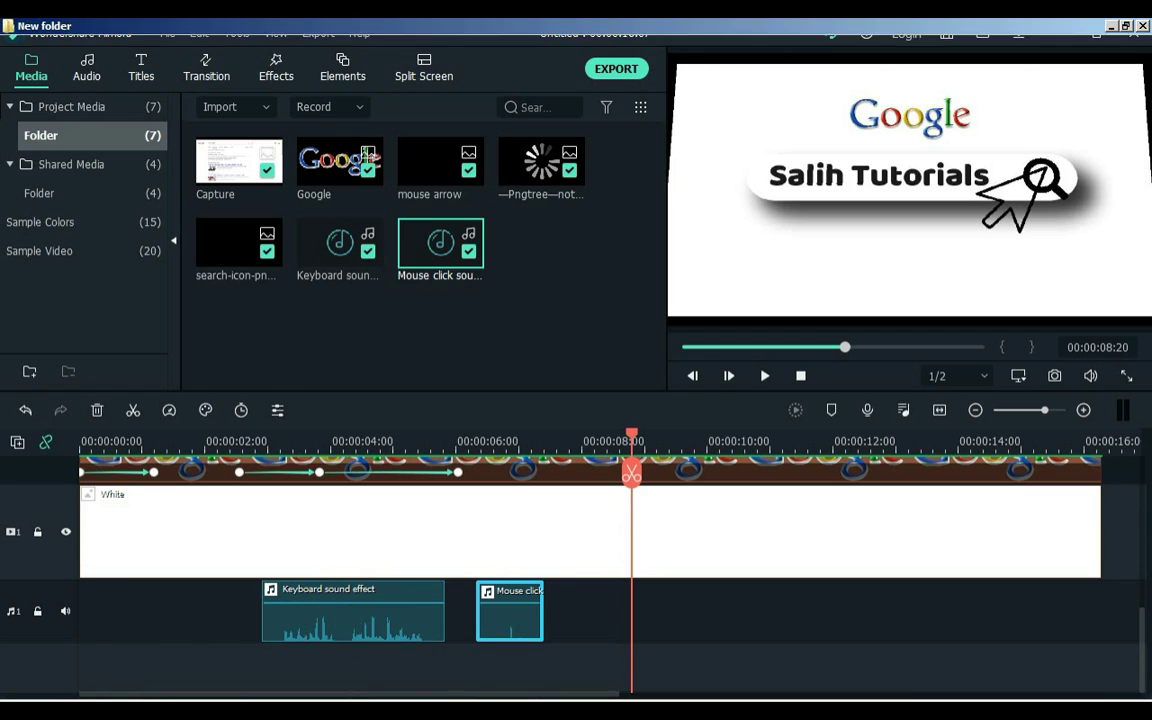
left_click(236, 178)
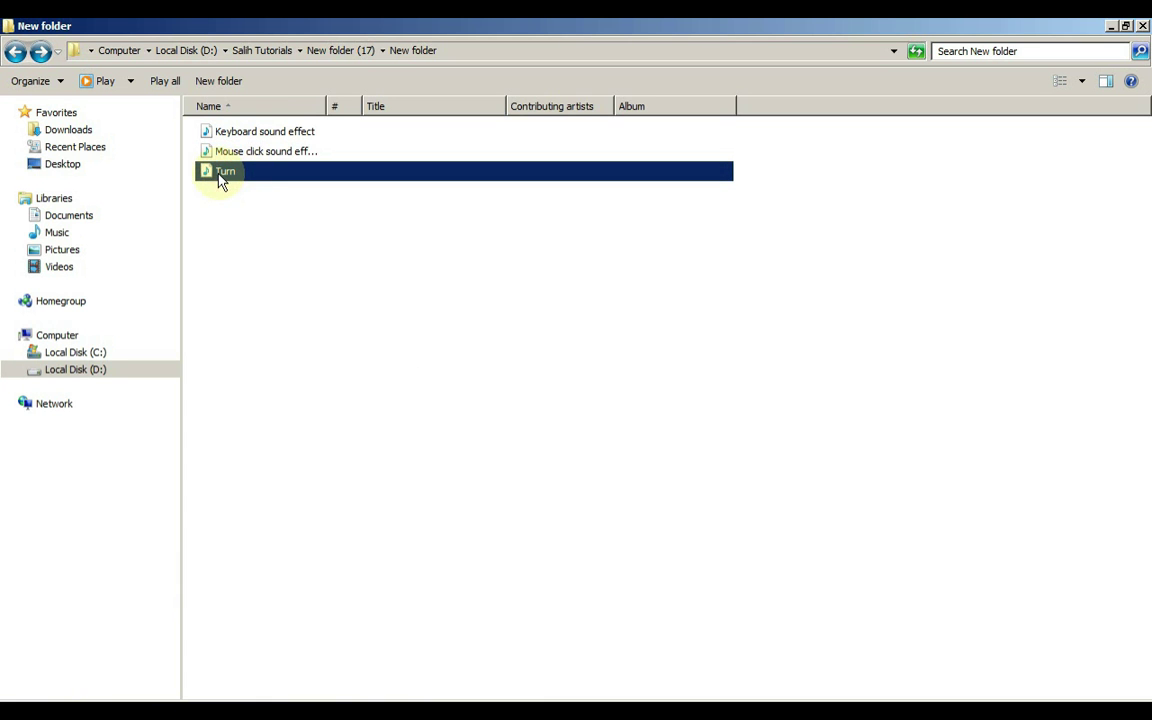
left_click_drag(343, 690, 635, 610)
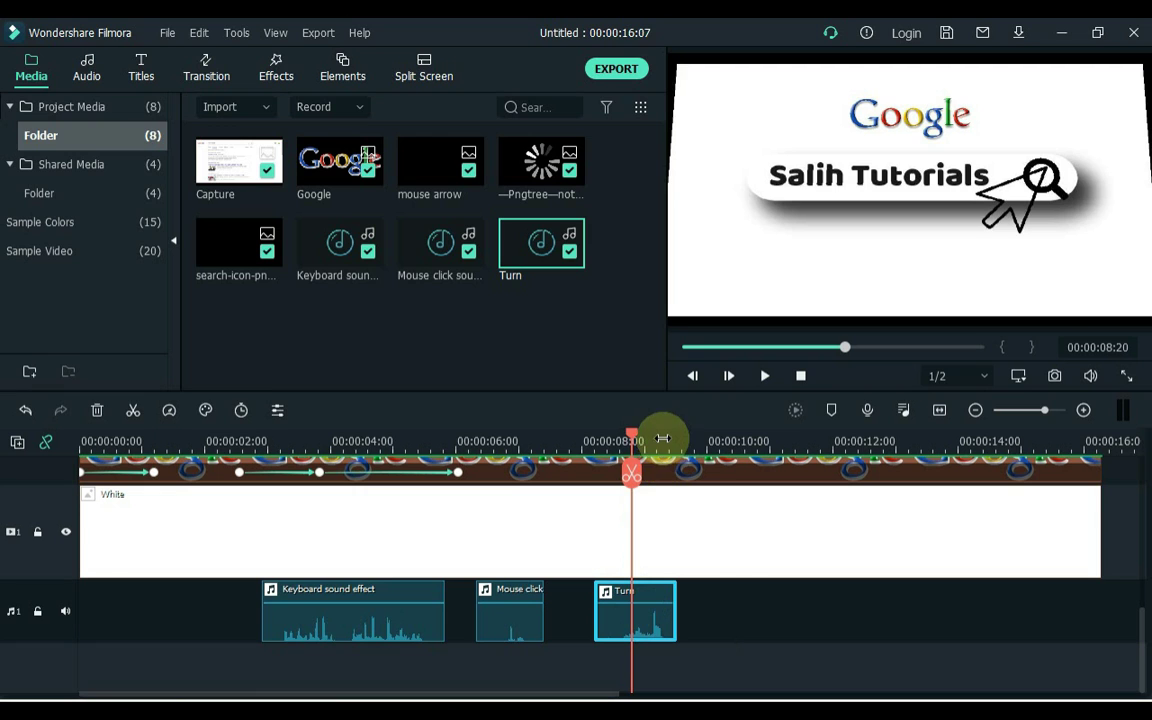
Shift the Turn sound clip slightly later under the Capture clip's transition and play that section back
scroll(642, 530, "up", 2)
left_click_drag(612, 628, 632, 630)
key("space")
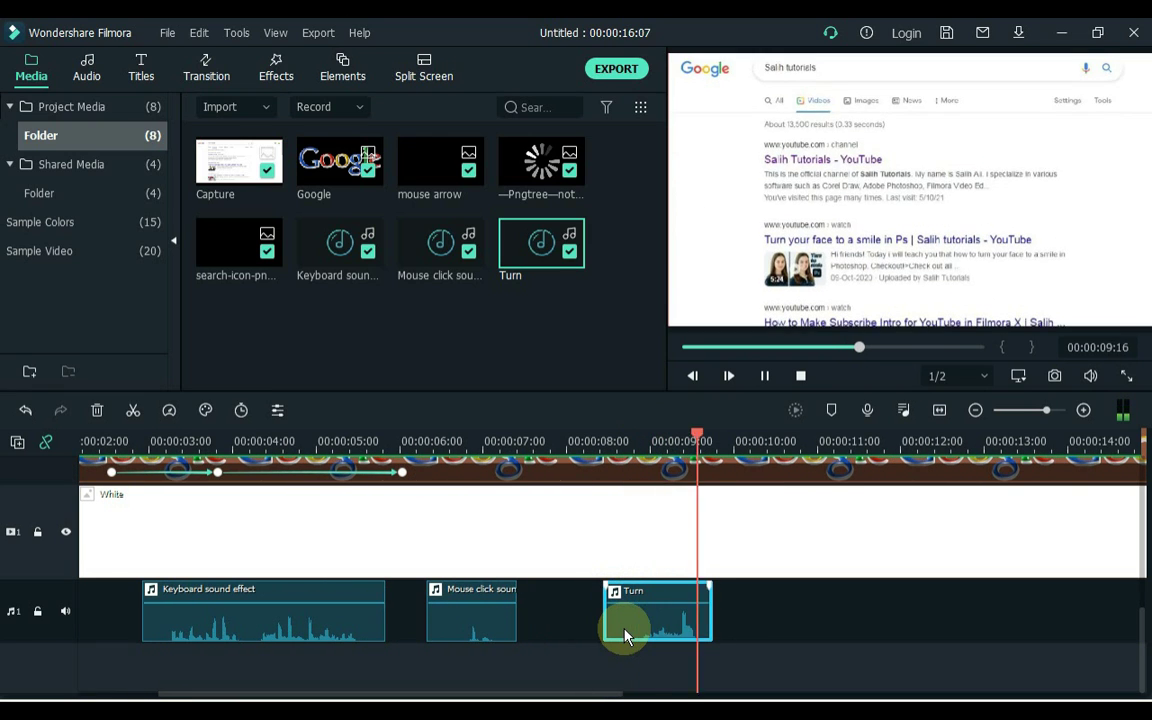
key("space")
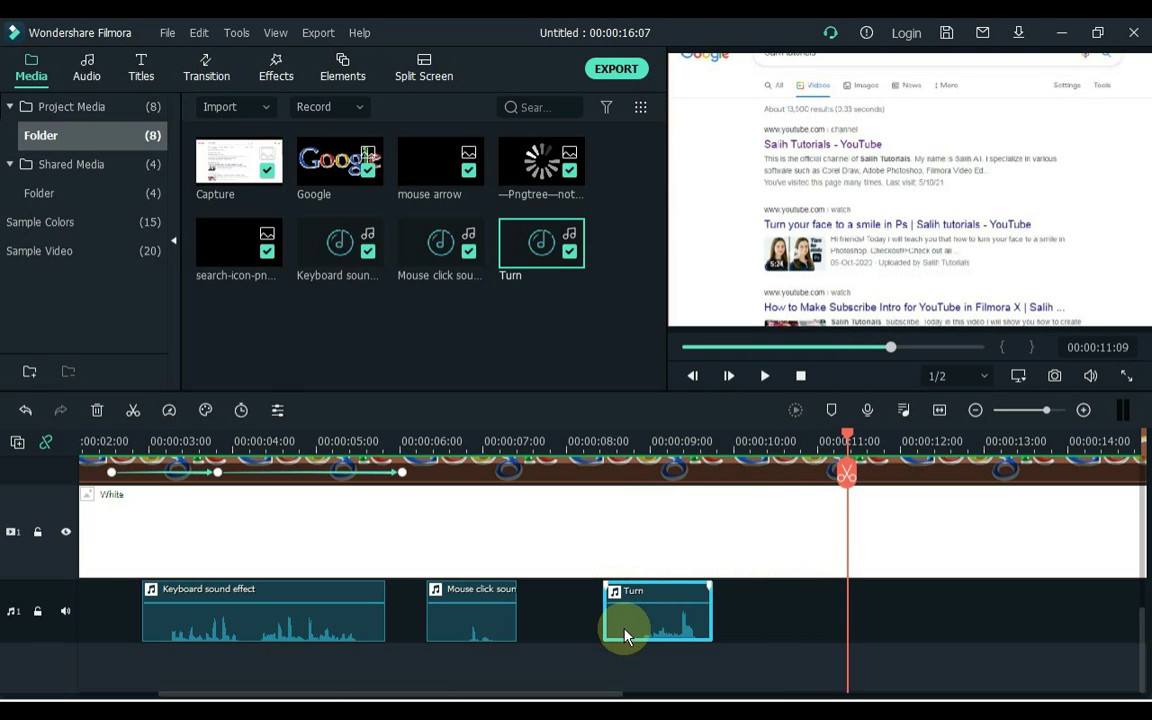
Fit the whole project in the timeline and play the finished intro from the beginning
scroll(625, 636, "up", 5)
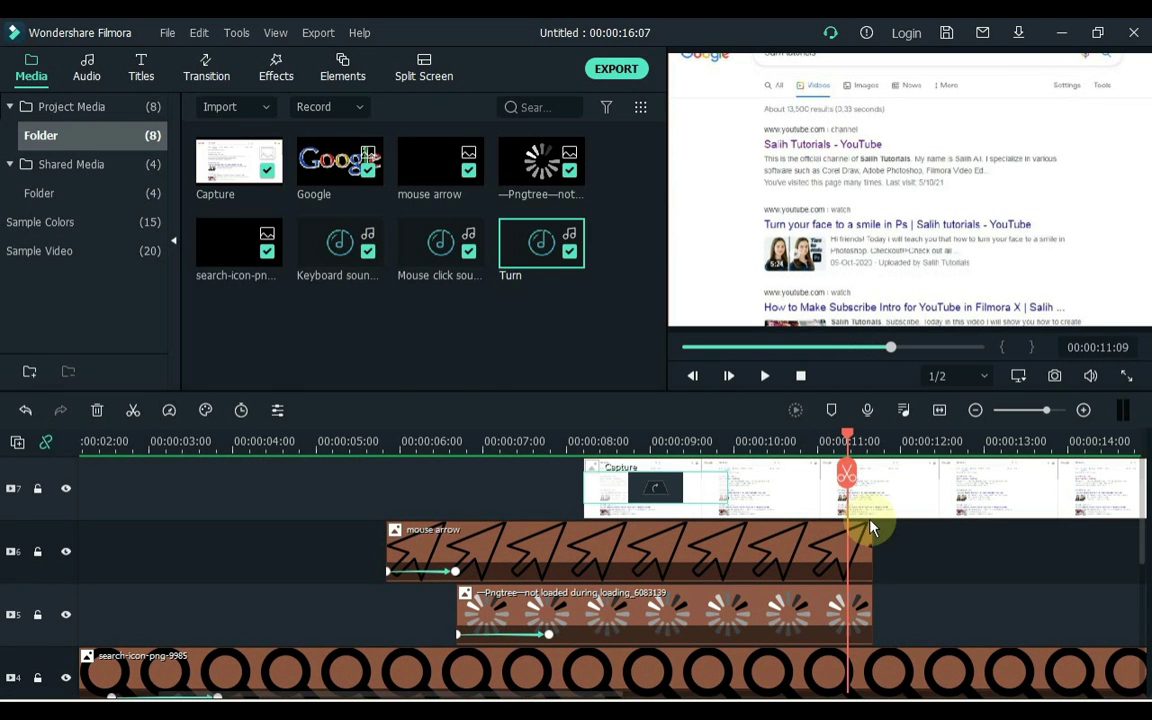
left_click(940, 410)
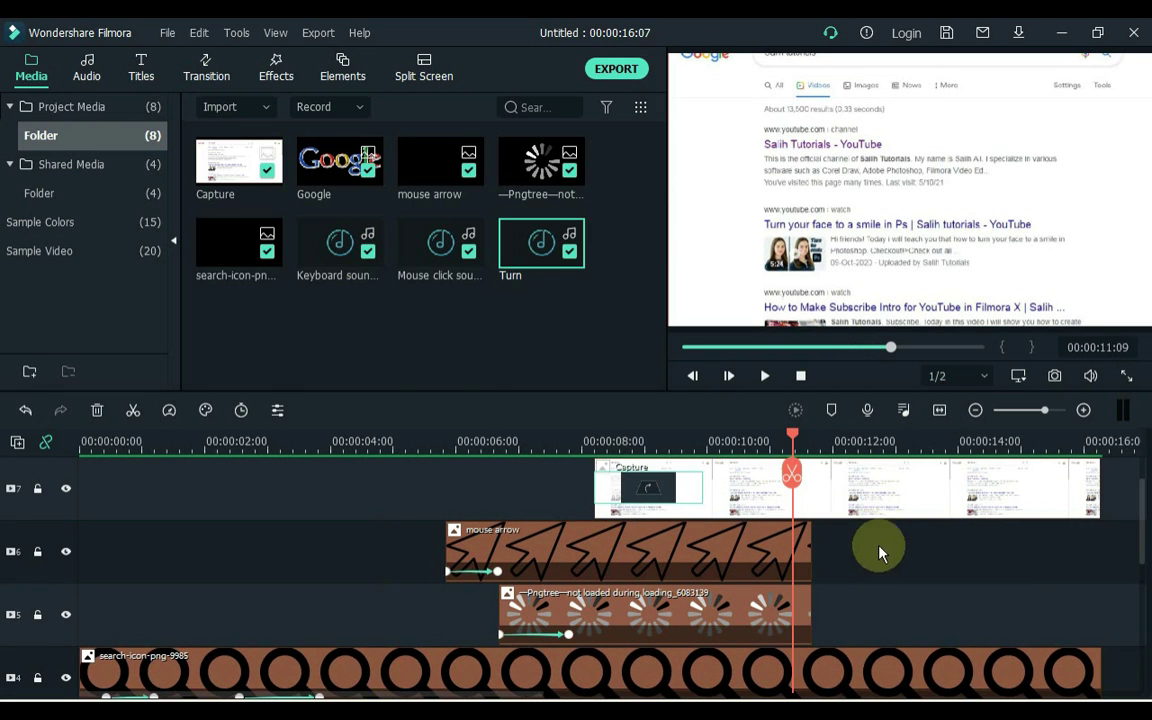
scroll(743, 607, "down", 2)
key("Home")
key("space")
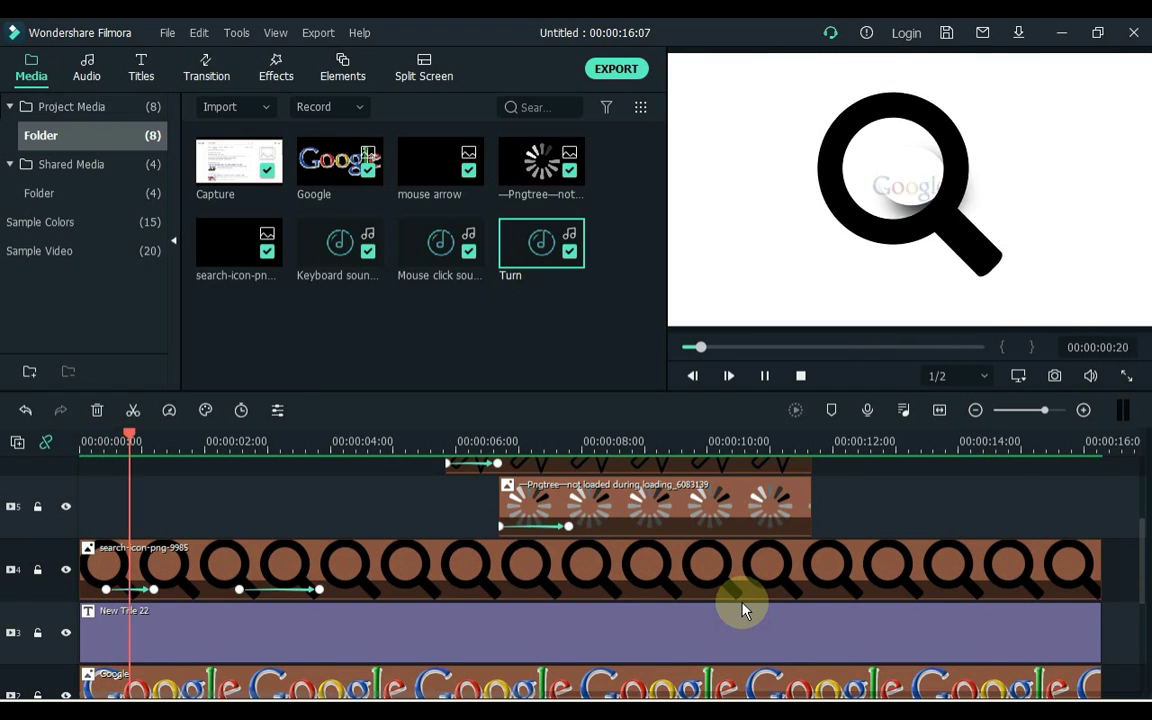